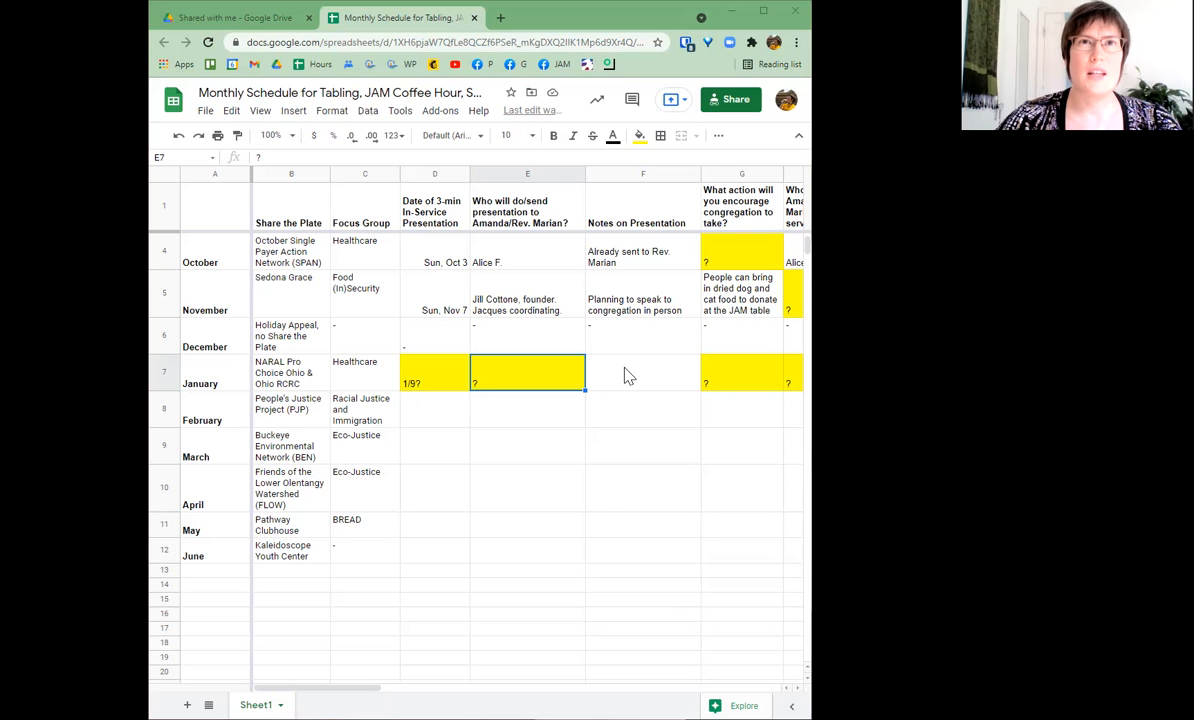
- Browse the January row, then enter a sender's first name in January's blurb-sender cell H7
{"action": "key", "text": "Right"}
{"action": "key", "text": "Right"}
{"action": "key", "text": "Right"}
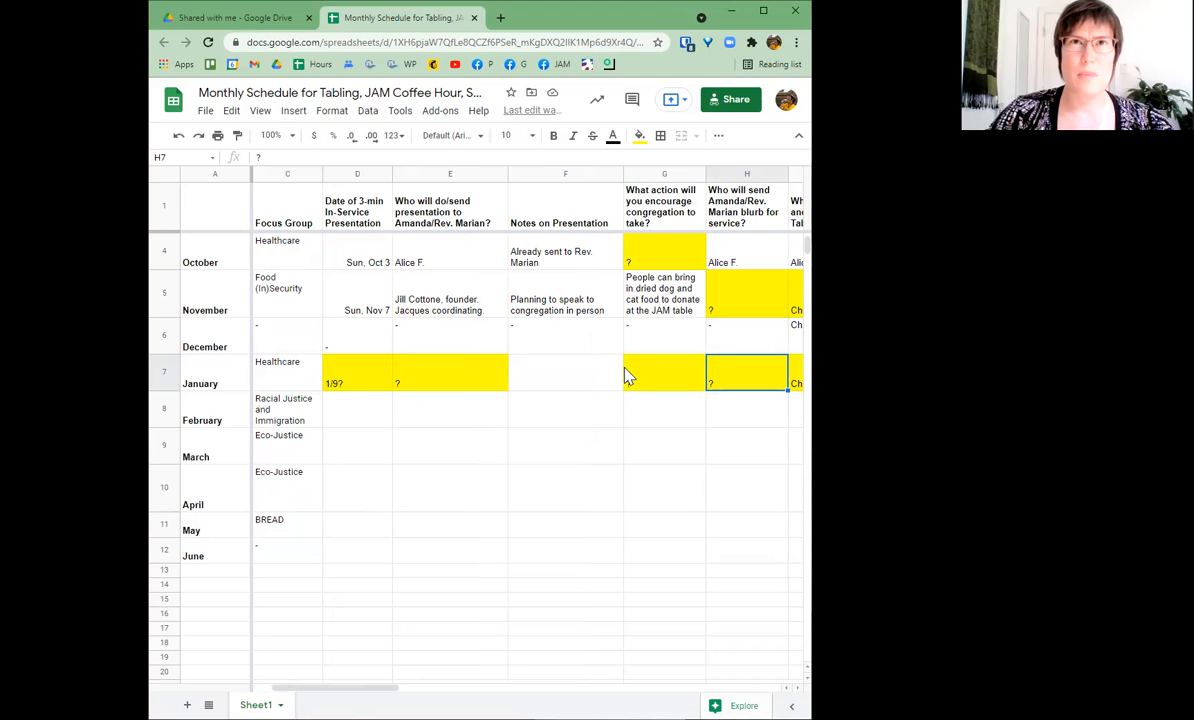
{"action": "key", "text": "Right"}
{"action": "key", "text": "Right"}
{"action": "key", "text": "Right"}
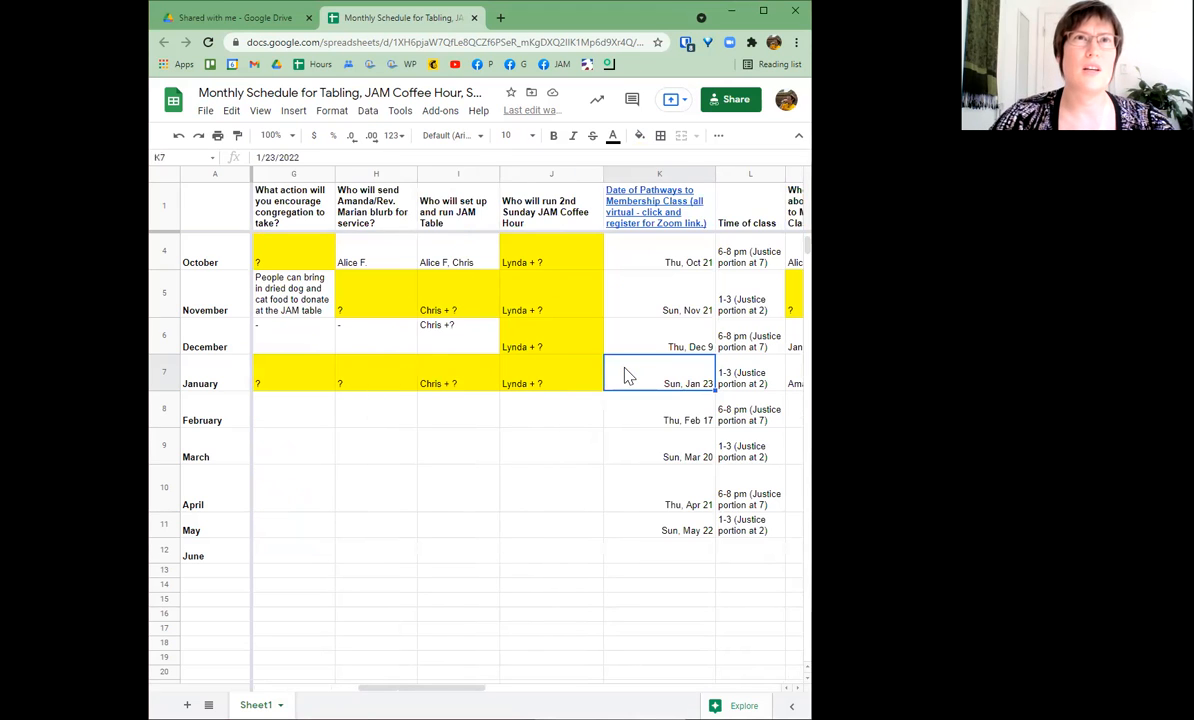
{"action": "key", "text": "Left"}
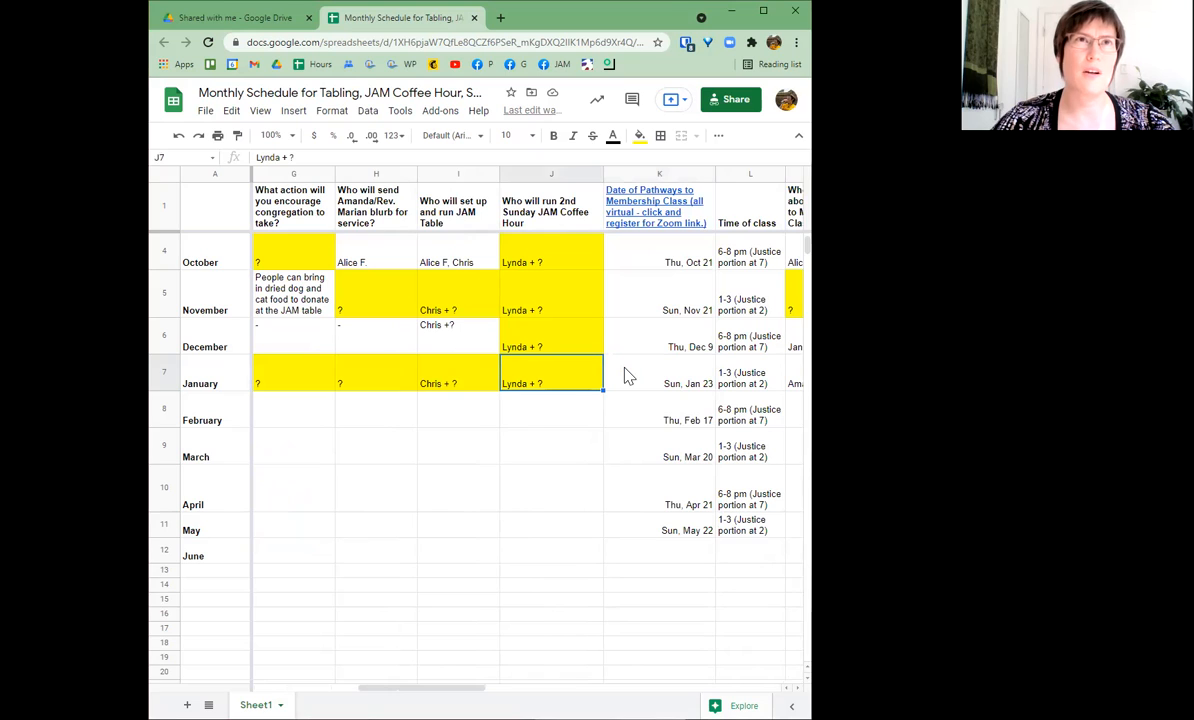
{"action": "key", "text": "Left"}
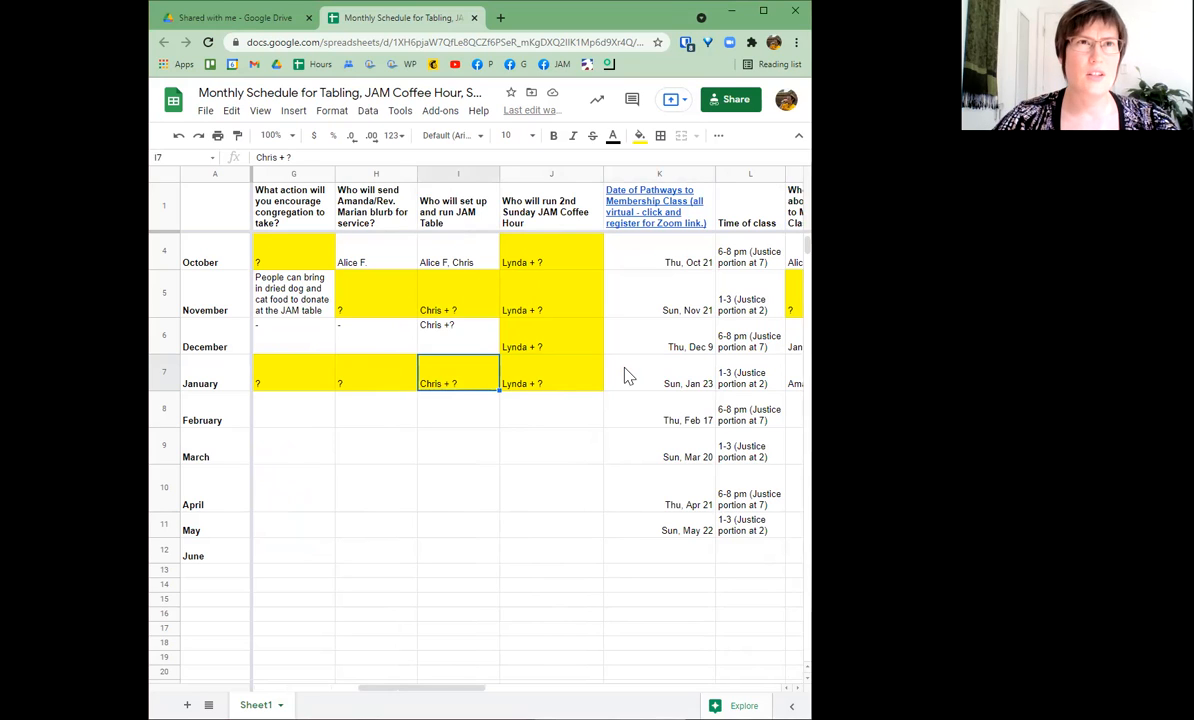
{"action": "key", "text": "Down"}
{"action": "key", "text": "Up"}
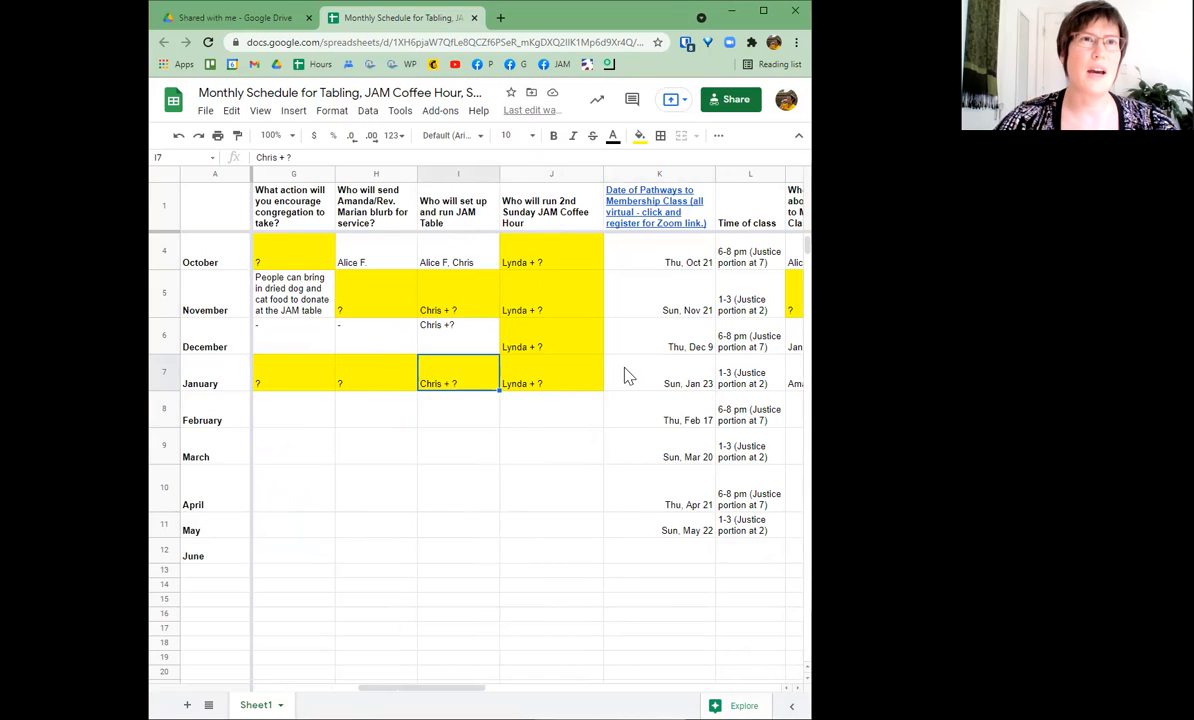
{"action": "left_click", "coordinate": [362, 390]}
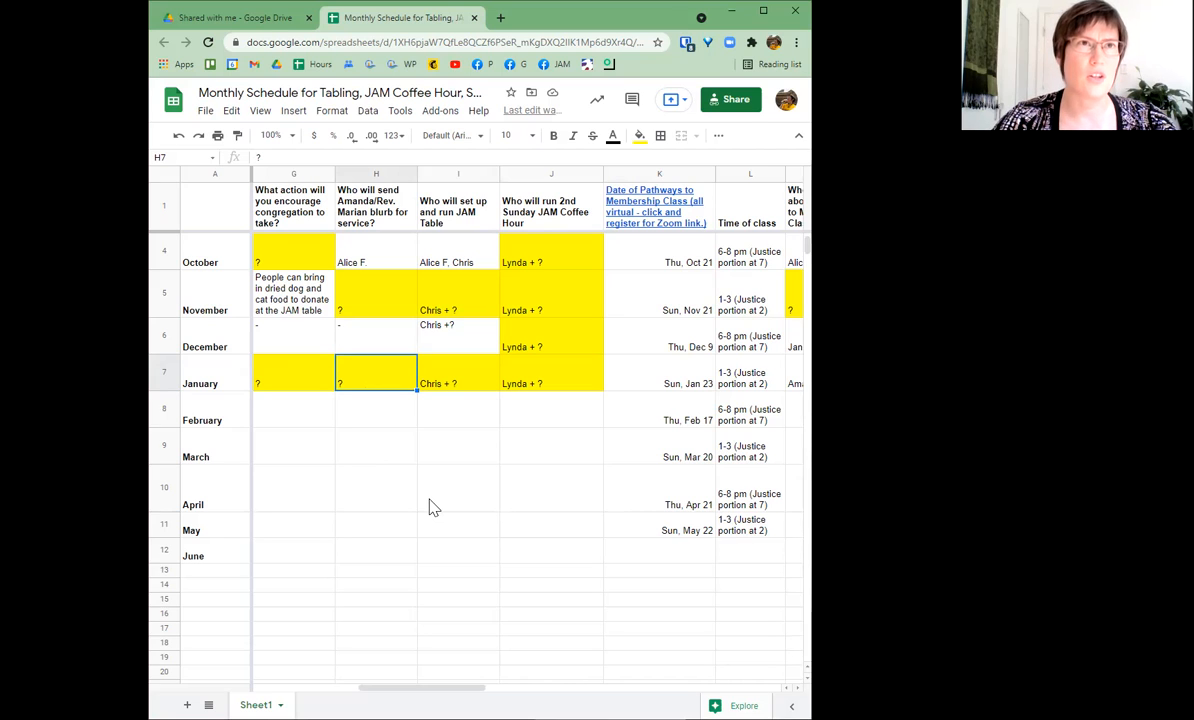
{"action": "type", "text": "Am"}
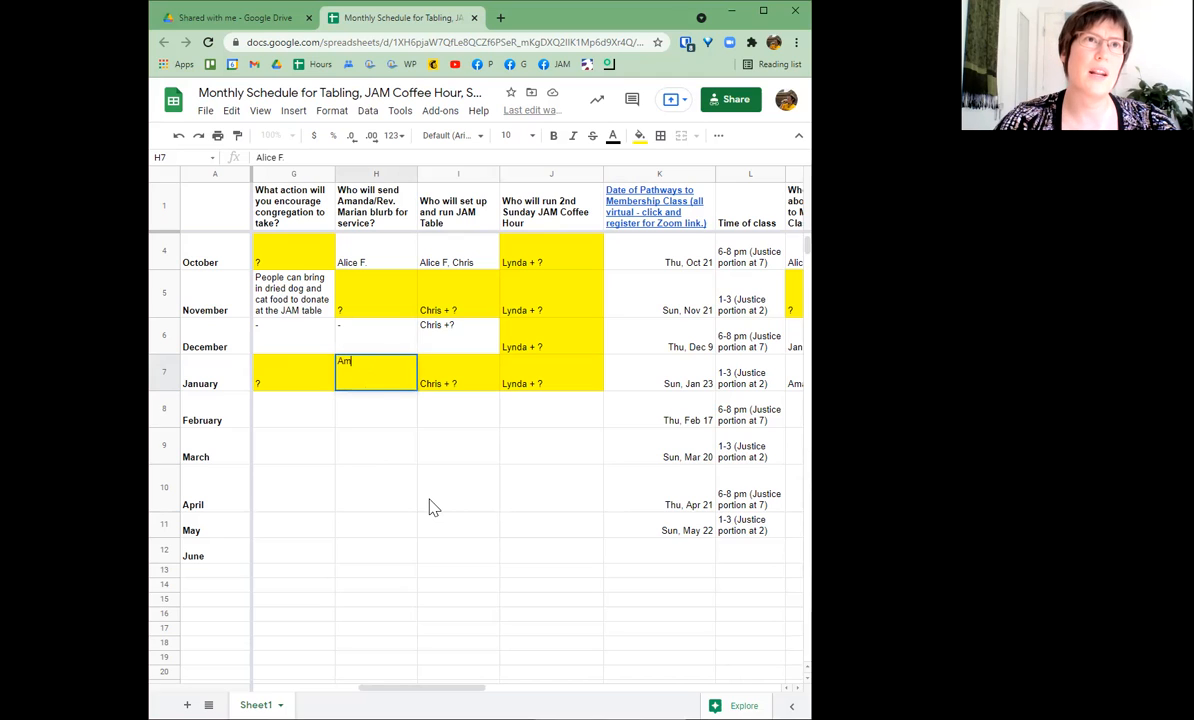
{"action": "type", "text": "anda"}
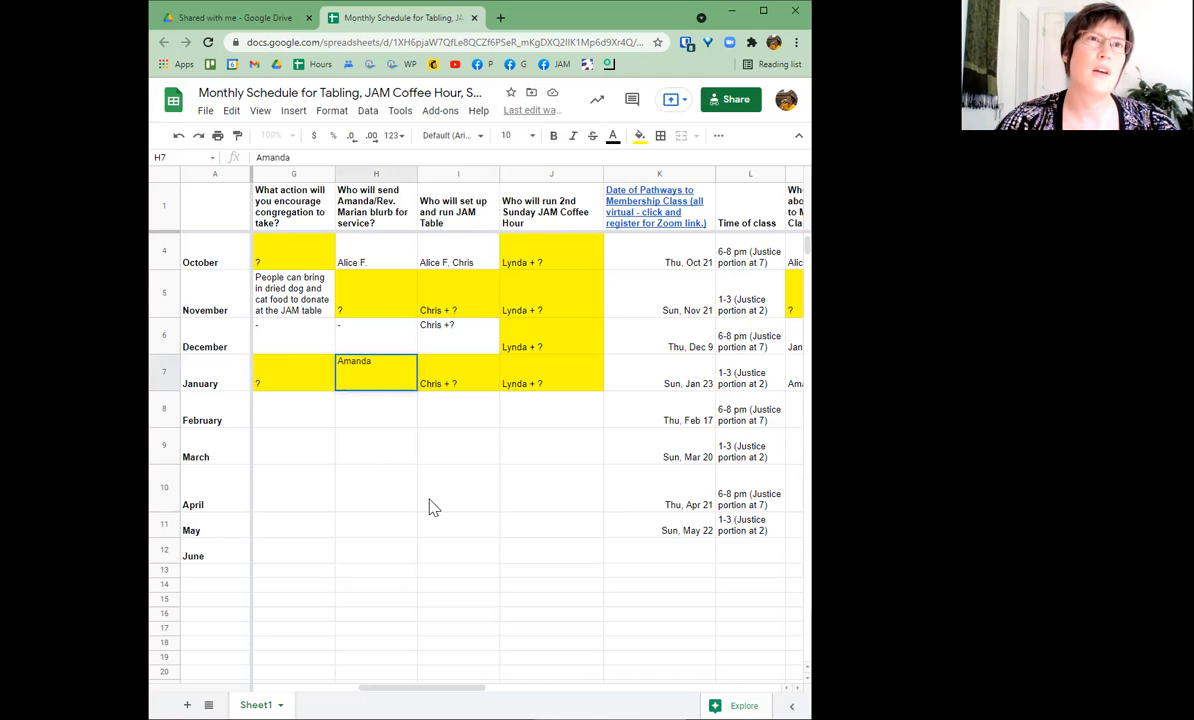
{"action": "key", "text": "Return"}
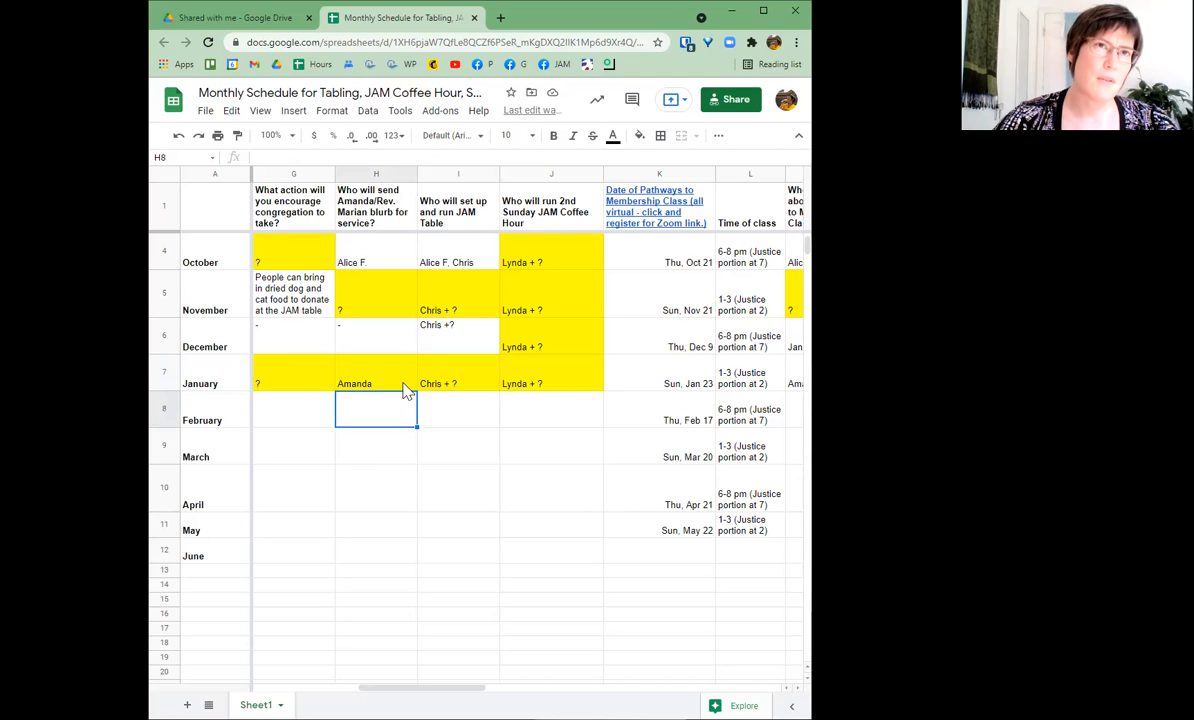
- Replace the January blurb-sender entry with the minister's name through the formula bar
{"action": "left_click", "coordinate": [404, 386]}
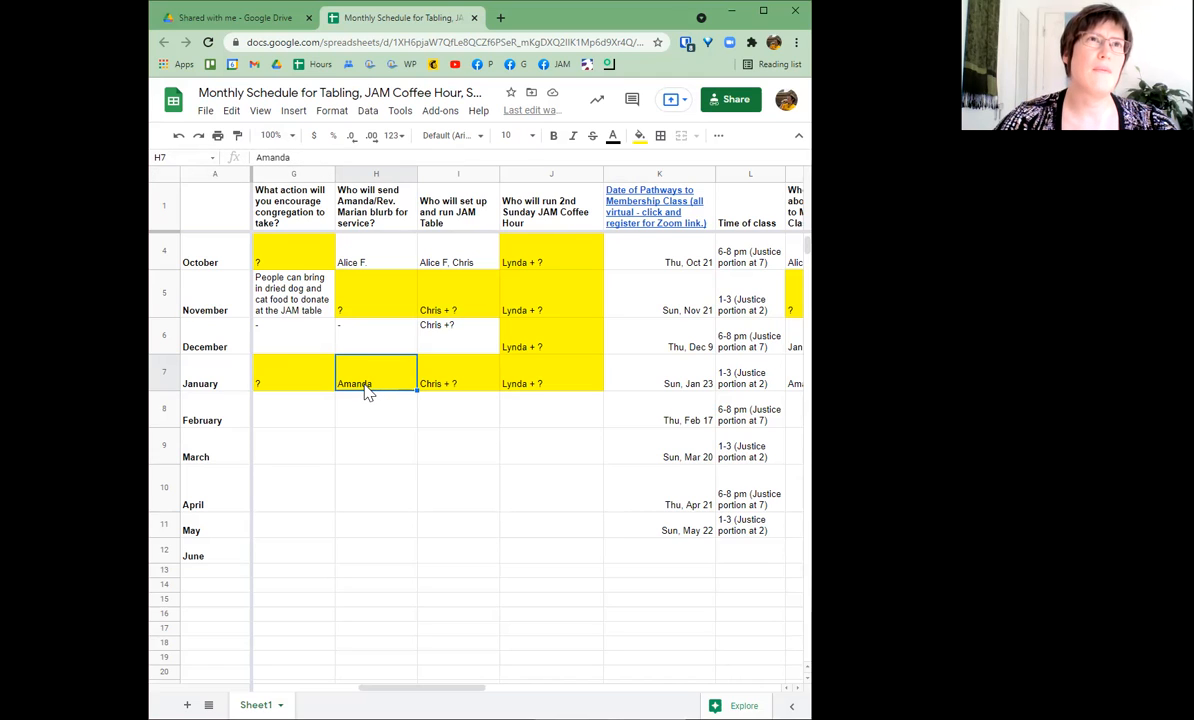
{"action": "left_click", "coordinate": [298, 158]}
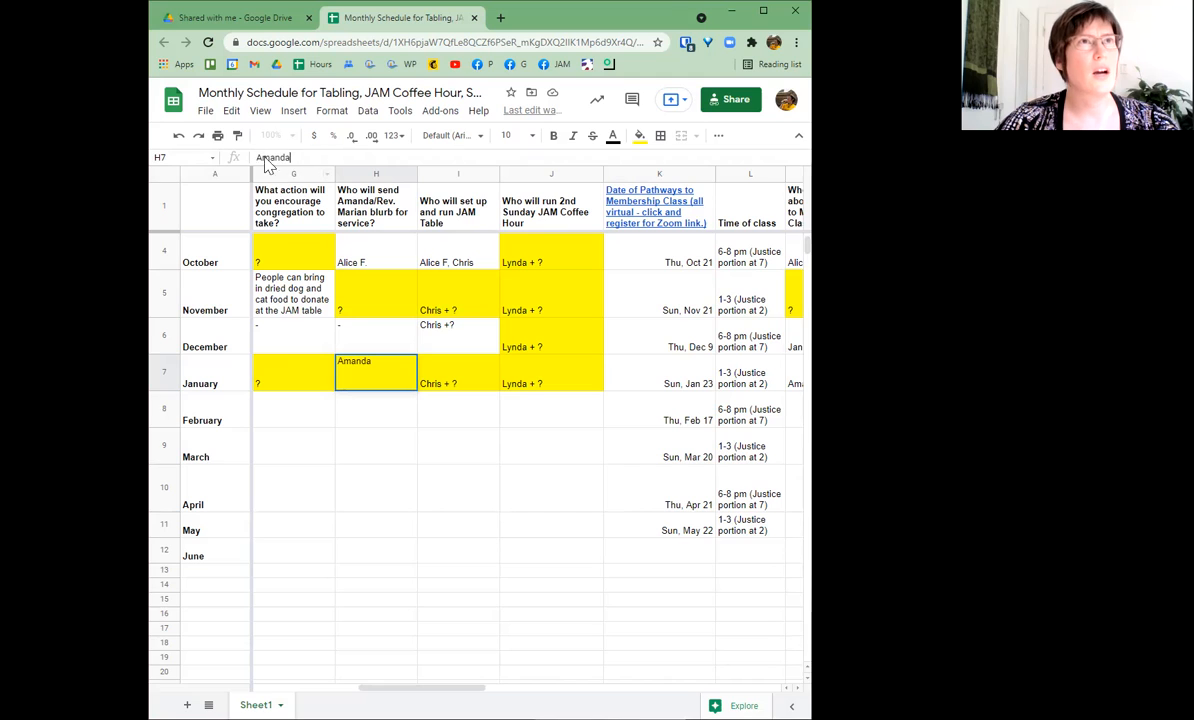
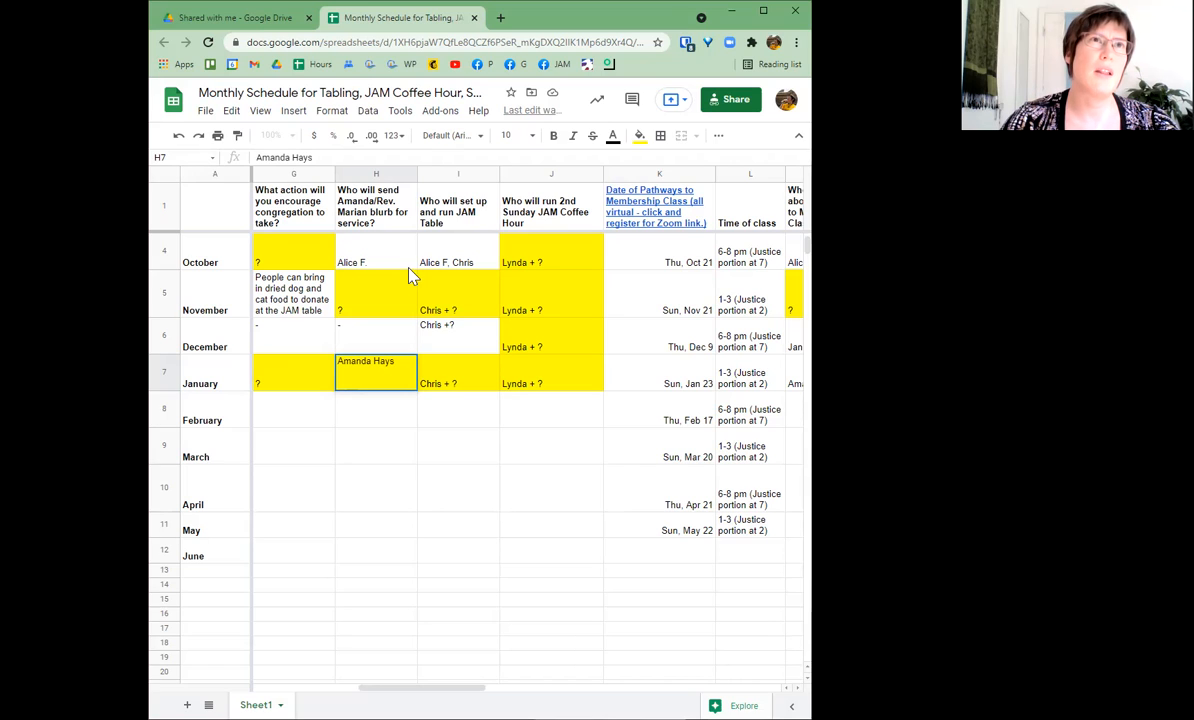
{"action": "type", "text": "Rev. Isabel"}
{"action": "key", "text": "Return"}
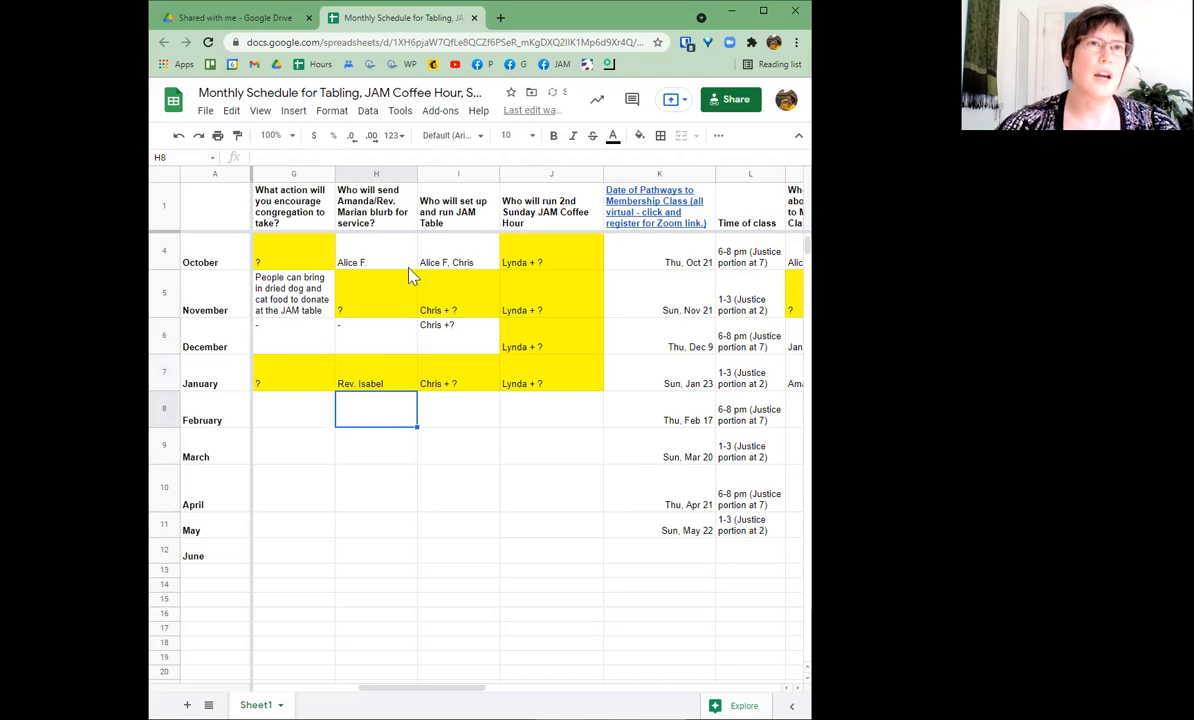
- Reopen the January blurb-sender entry to check the minister's name, then reselect it
{"action": "left_click", "coordinate": [398, 386]}
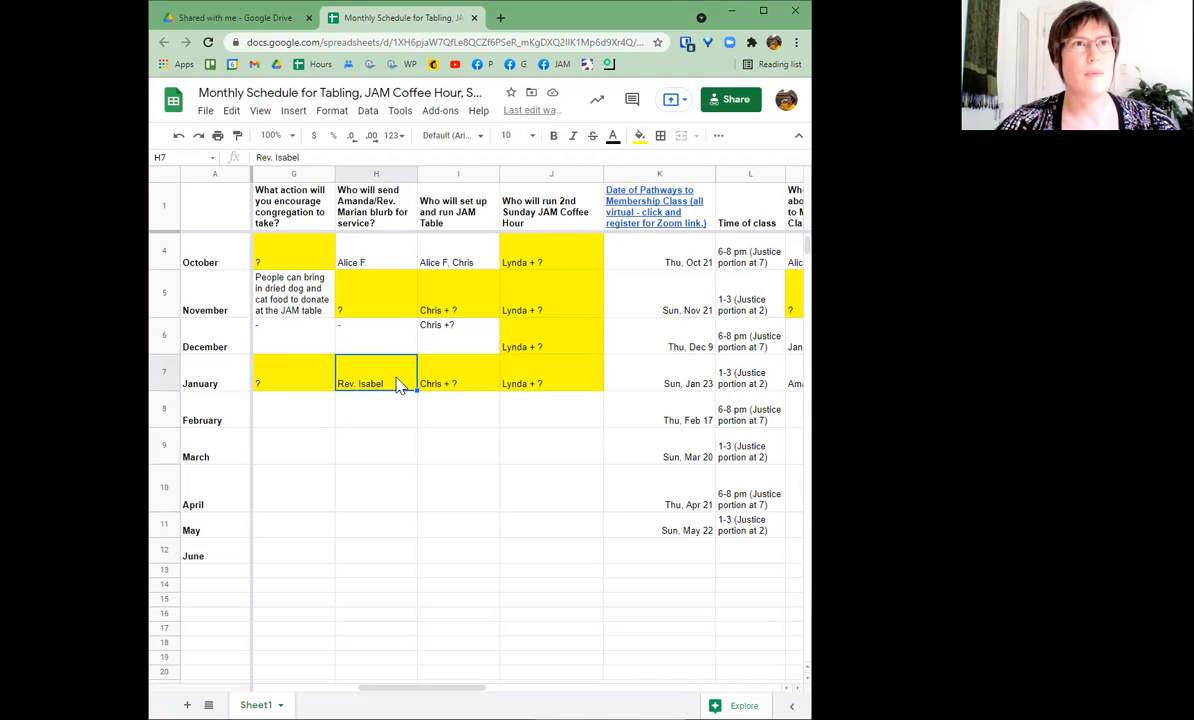
{"action": "double_click", "coordinate": [398, 386]}
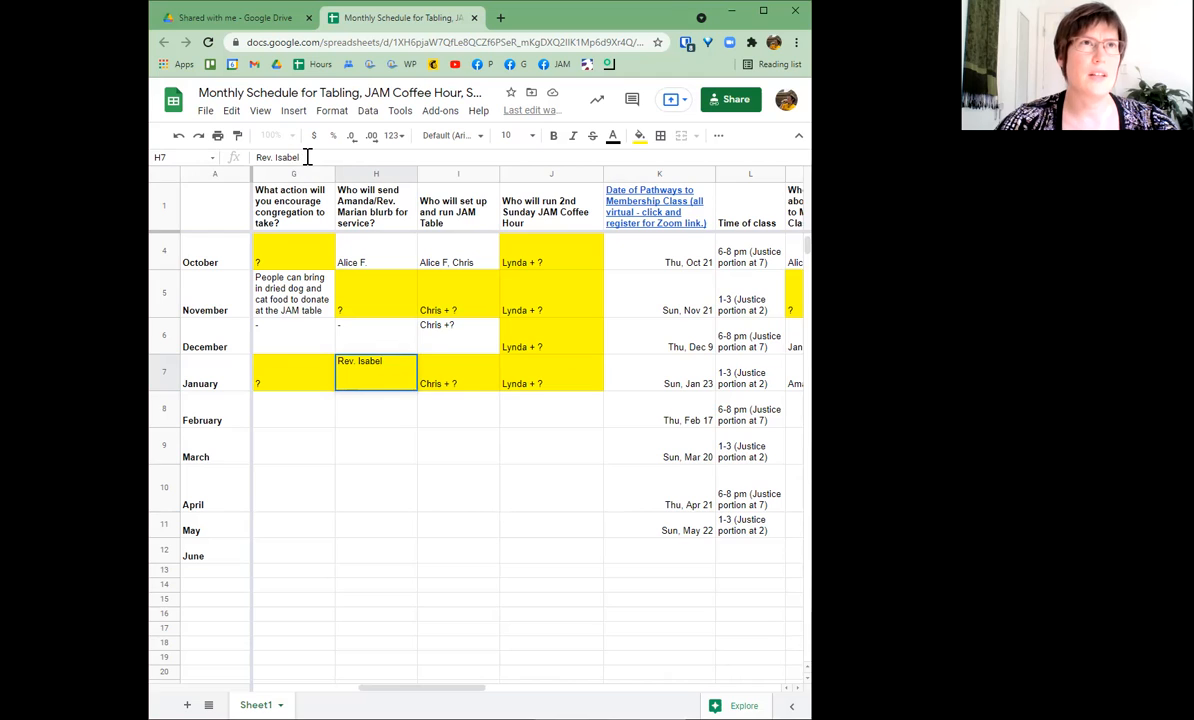
{"action": "left_click", "coordinate": [395, 360]}
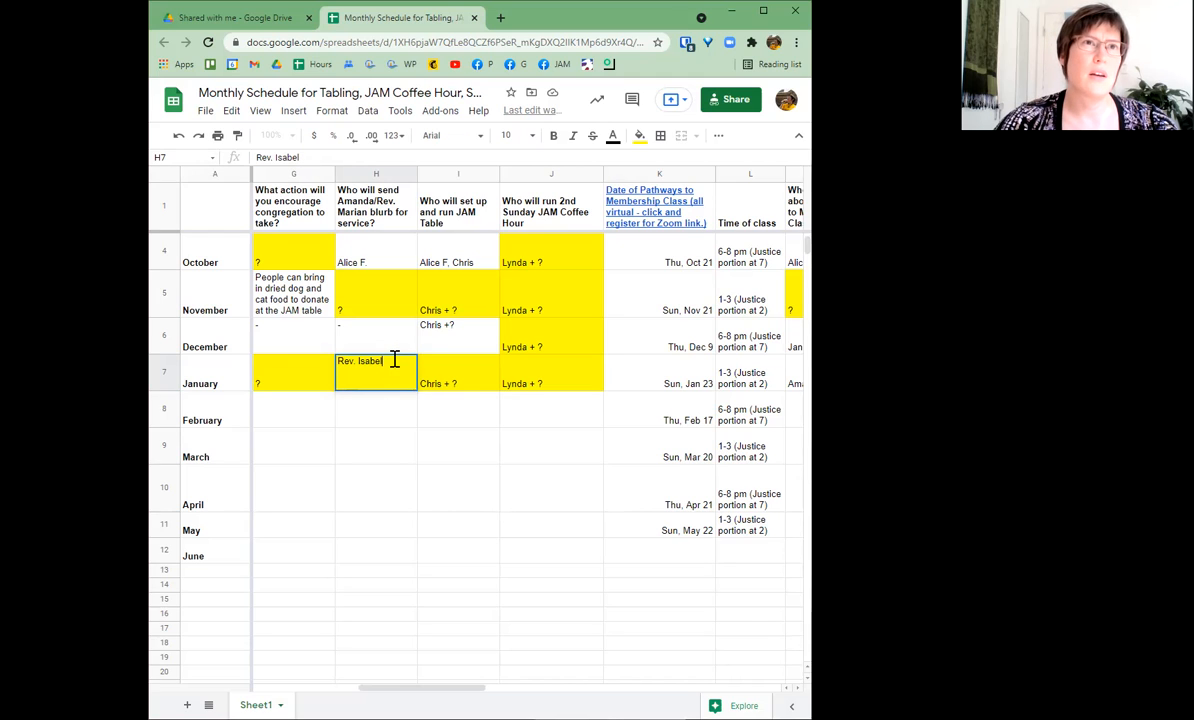
{"action": "left_click", "coordinate": [452, 413]}
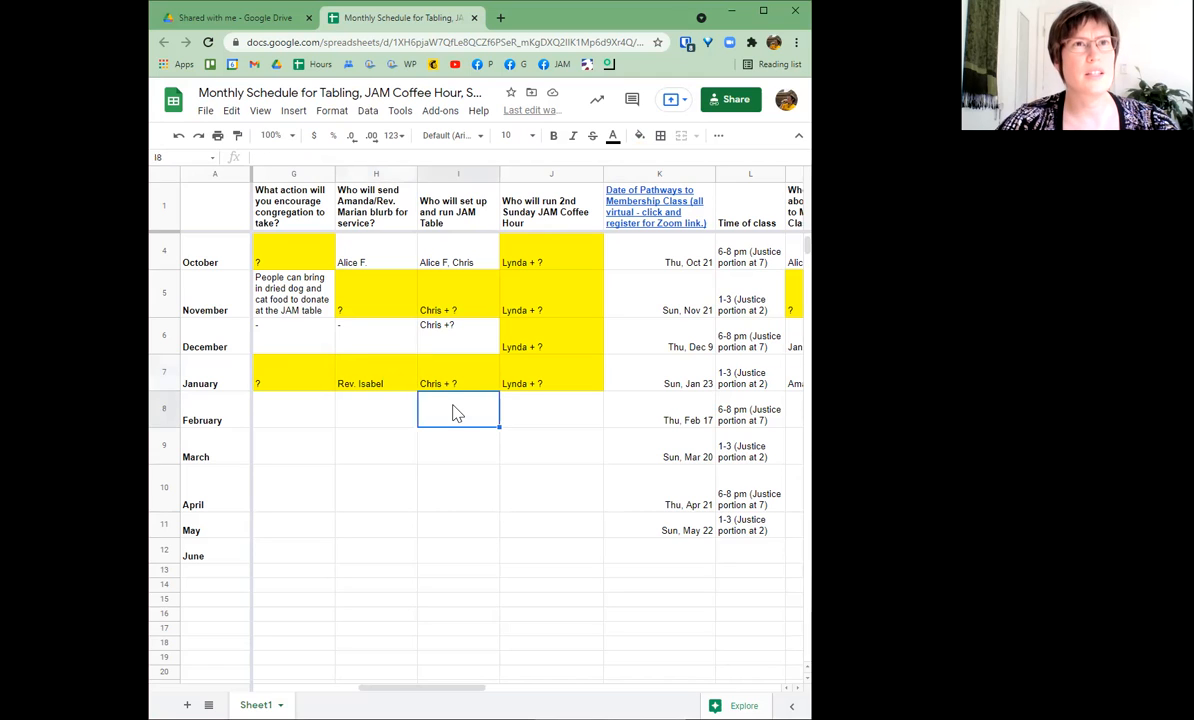
{"action": "left_click", "coordinate": [546, 408]}
{"action": "left_click", "coordinate": [453, 376]}
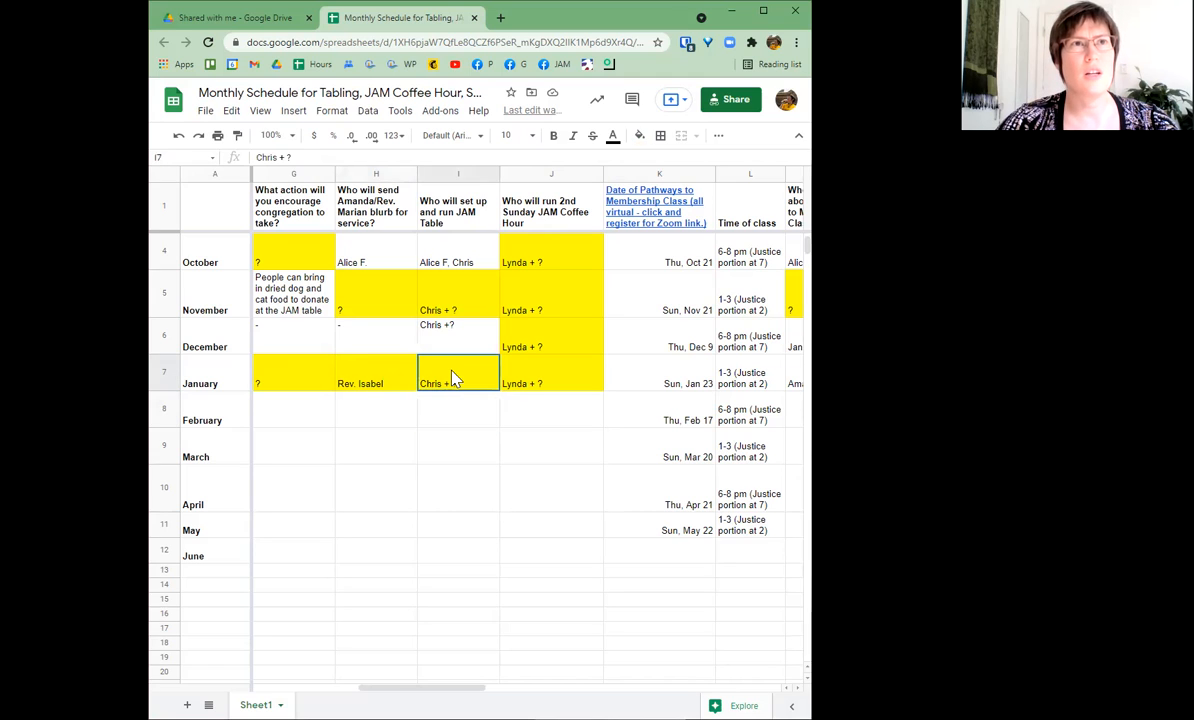
{"action": "left_click", "coordinate": [376, 382]}
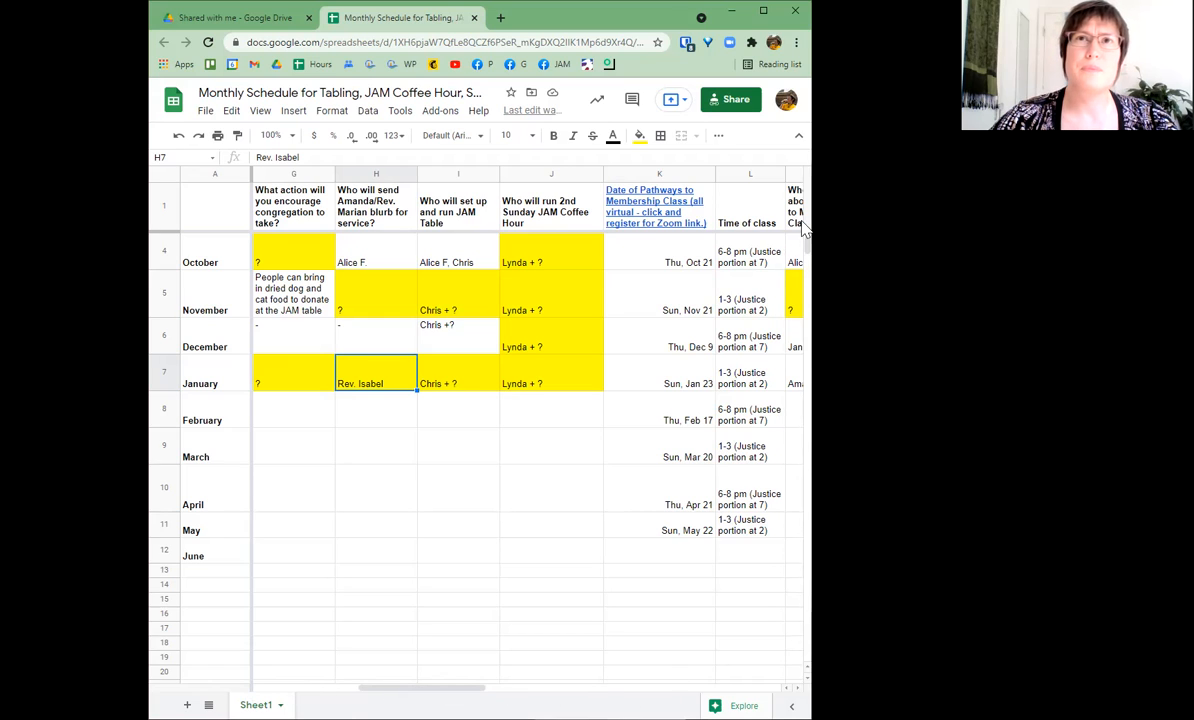
{"action": "mouse_move", "coordinate": [810, 255]}
{"action": "left_mouse_down"}
{"action": "mouse_move", "coordinate": [810, 267]}
{"action": "mouse_move", "coordinate": [805, 235]}
{"action": "left_mouse_up"}
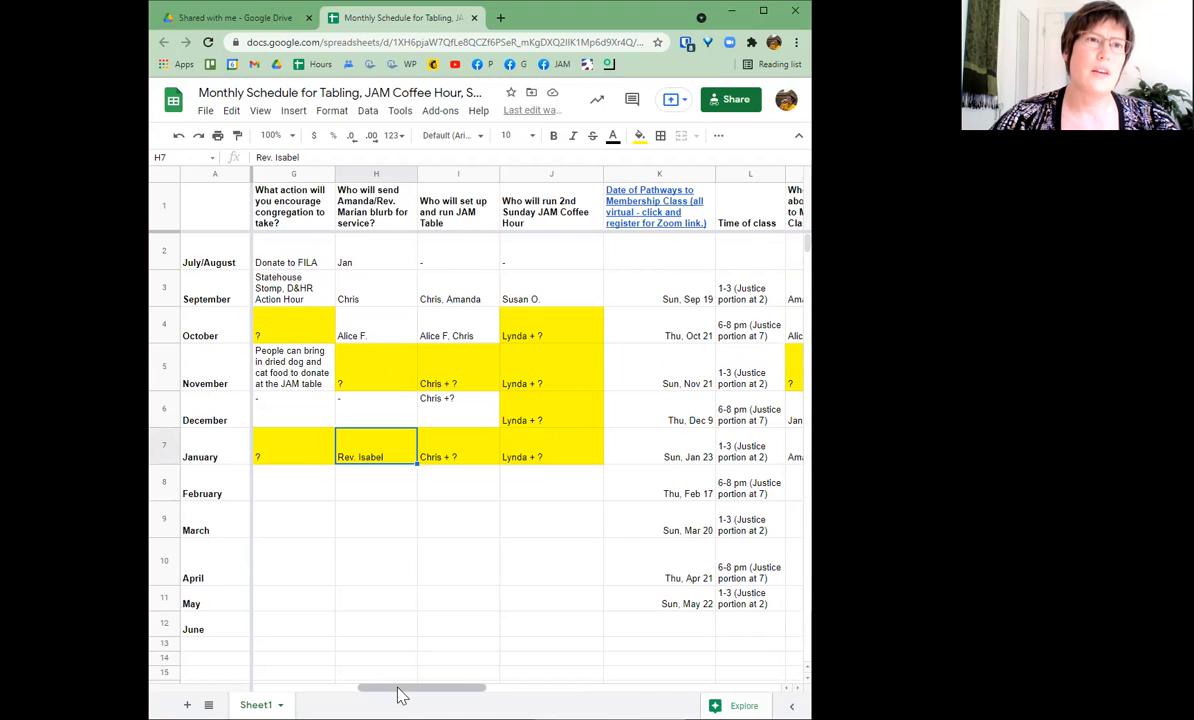
{"action": "left_click_drag", "start_coordinate": [400, 695], "coordinate": [240, 683]}
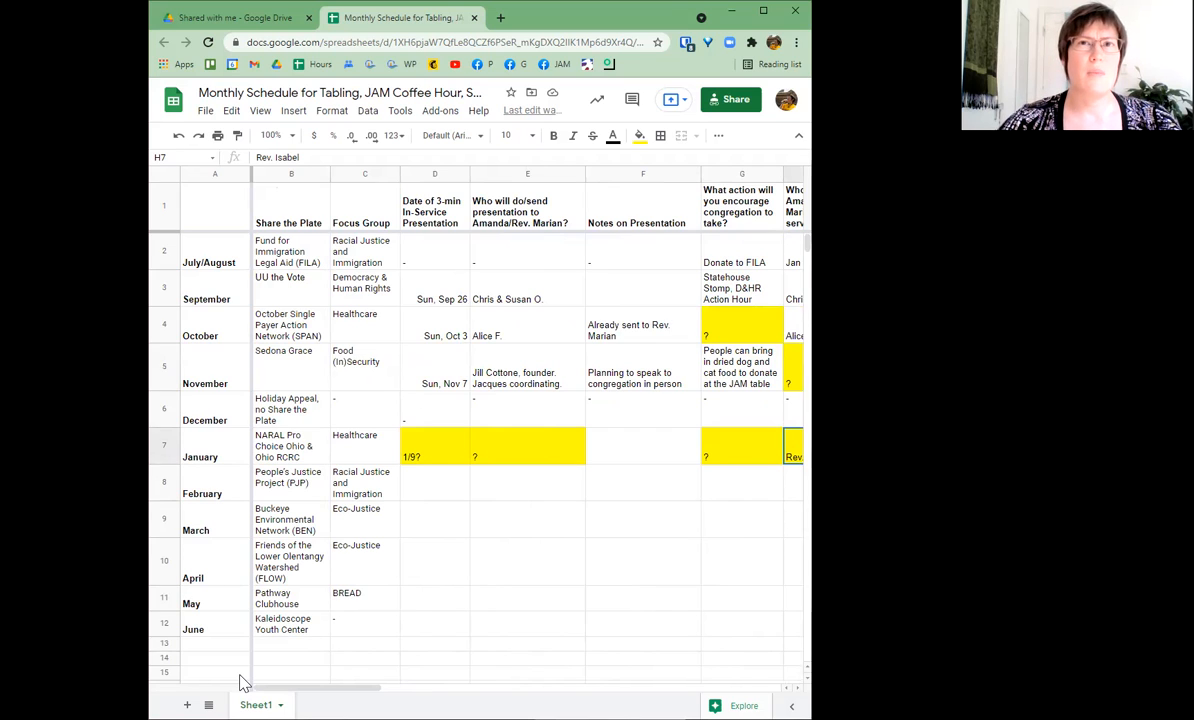
{"action": "key", "text": "Left"}
{"action": "key", "text": "Left"}
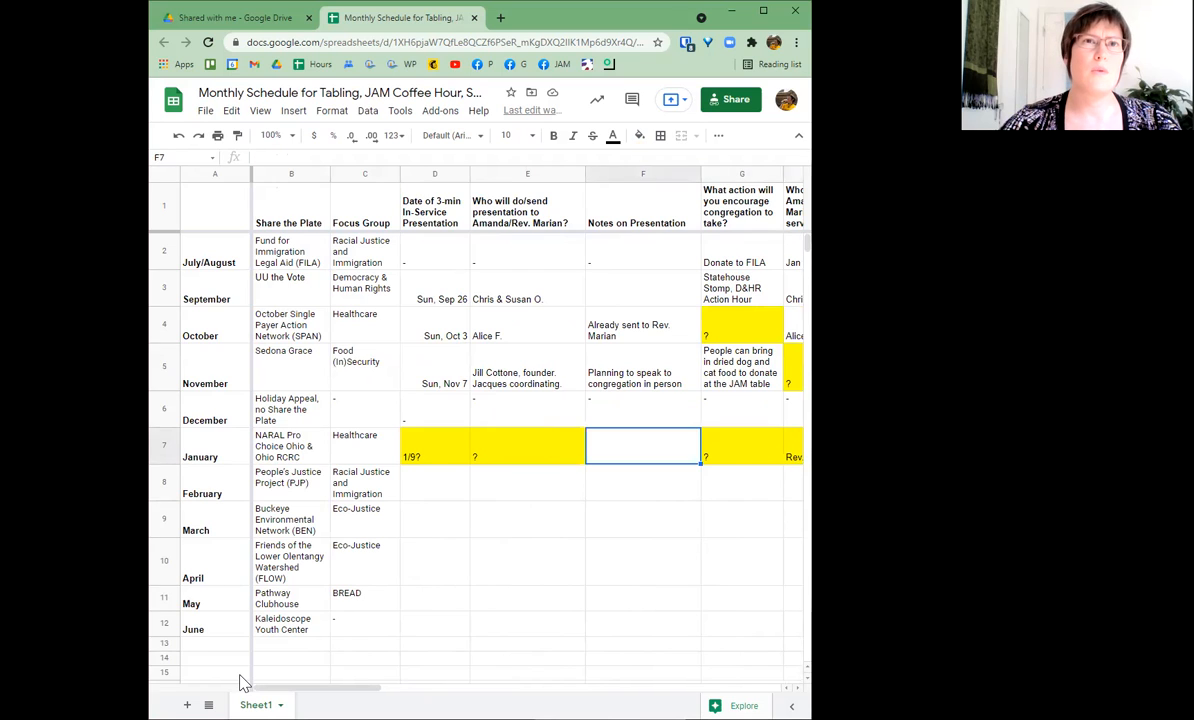
{"action": "key", "text": "Left"}
{"action": "key", "text": "Left"}
{"action": "key", "text": "Left"}
{"action": "key", "text": "Left"}
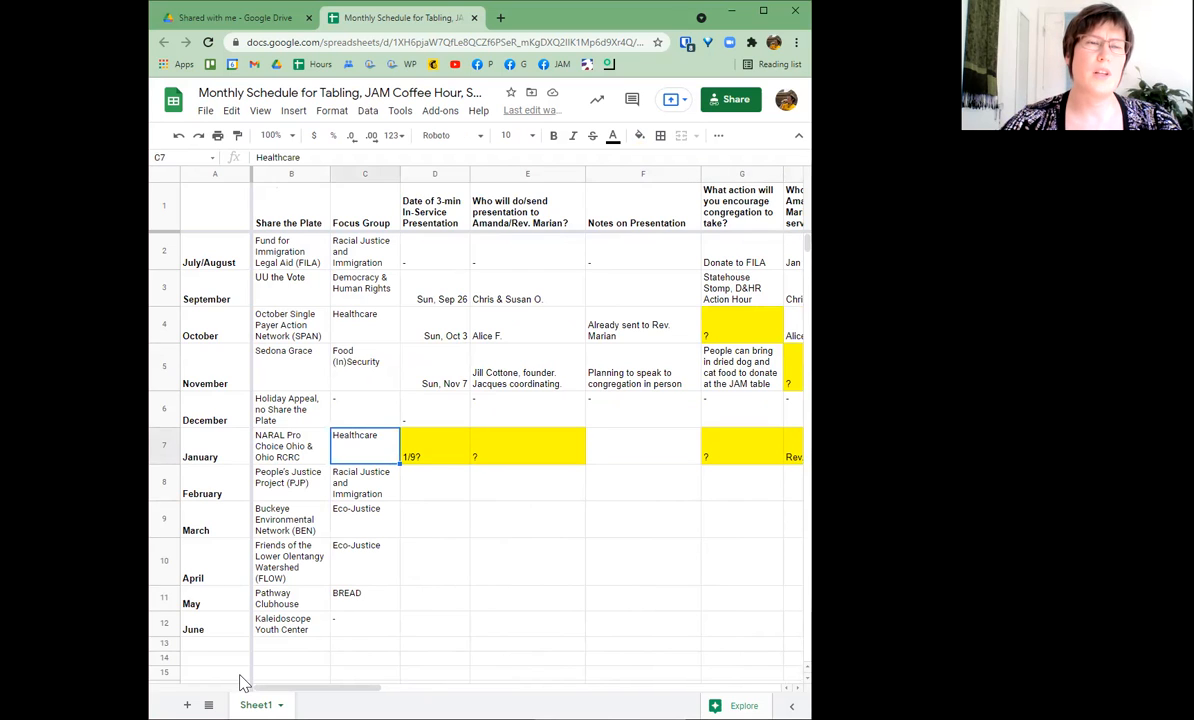
{"action": "key", "text": "Left"}
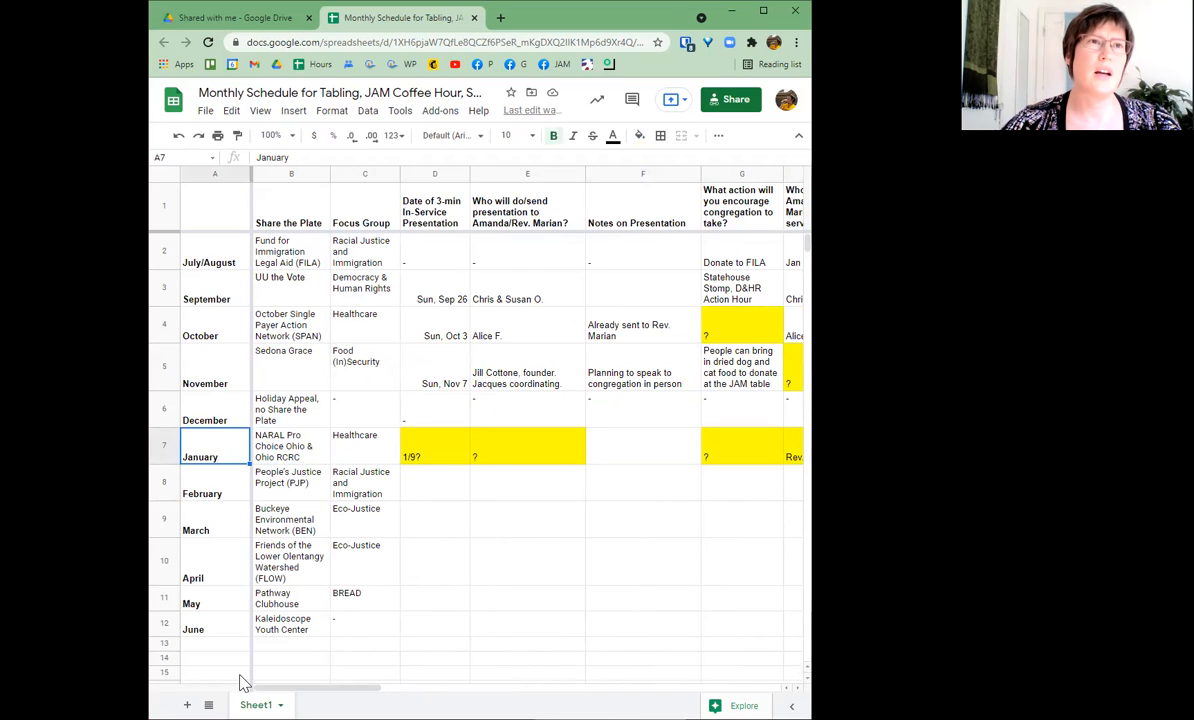
{"action": "key", "text": "Right"}
{"action": "key", "text": "Right"}
{"action": "key", "text": "Right"}
{"action": "key", "text": "Right"}
{"action": "key", "text": "Right"}
{"action": "key", "text": "Right"}
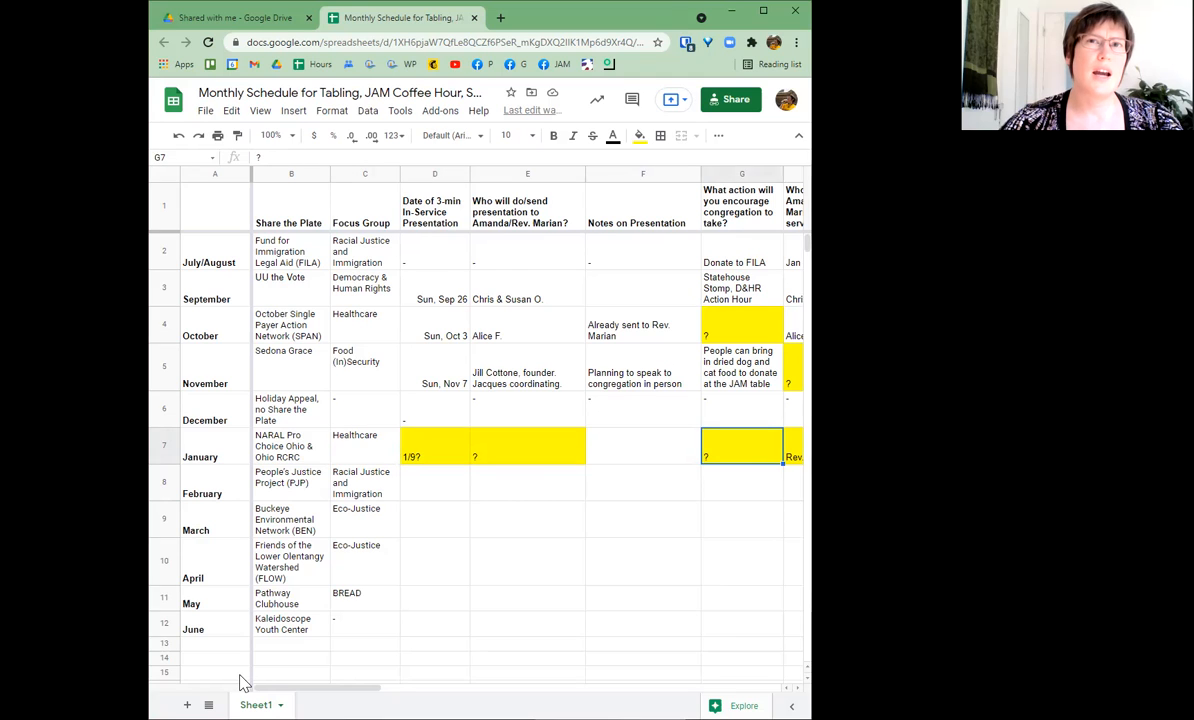
{"action": "key", "text": "Right"}
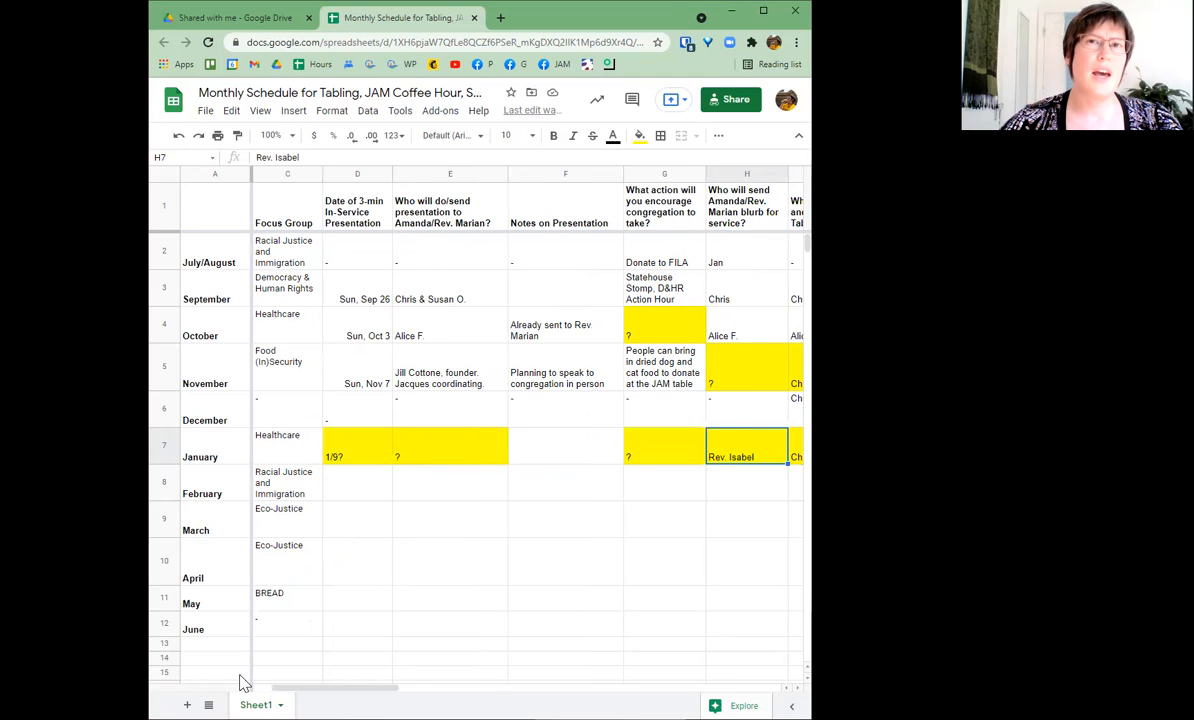
{"action": "key", "text": "Right"}
{"action": "key", "text": "Right"}
{"action": "key", "text": "Right"}
{"action": "key", "text": "Right"}
{"action": "key", "text": "Right"}
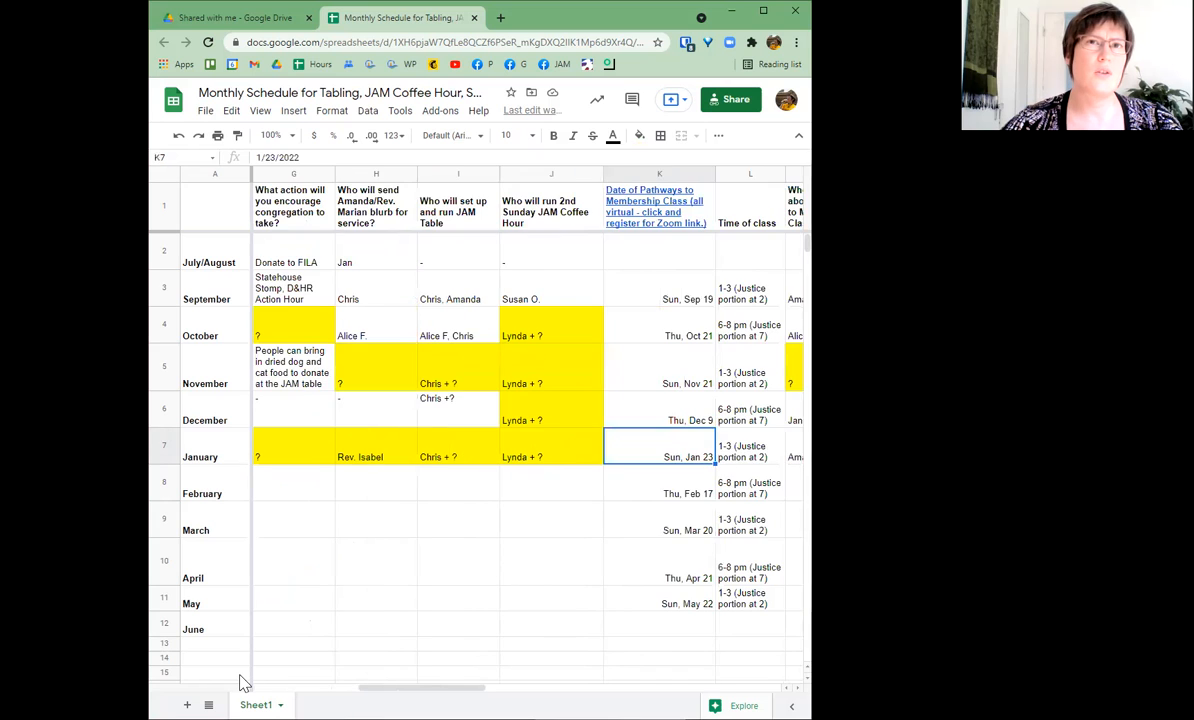
{"action": "key", "text": "Right"}
{"action": "key", "text": "Right"}
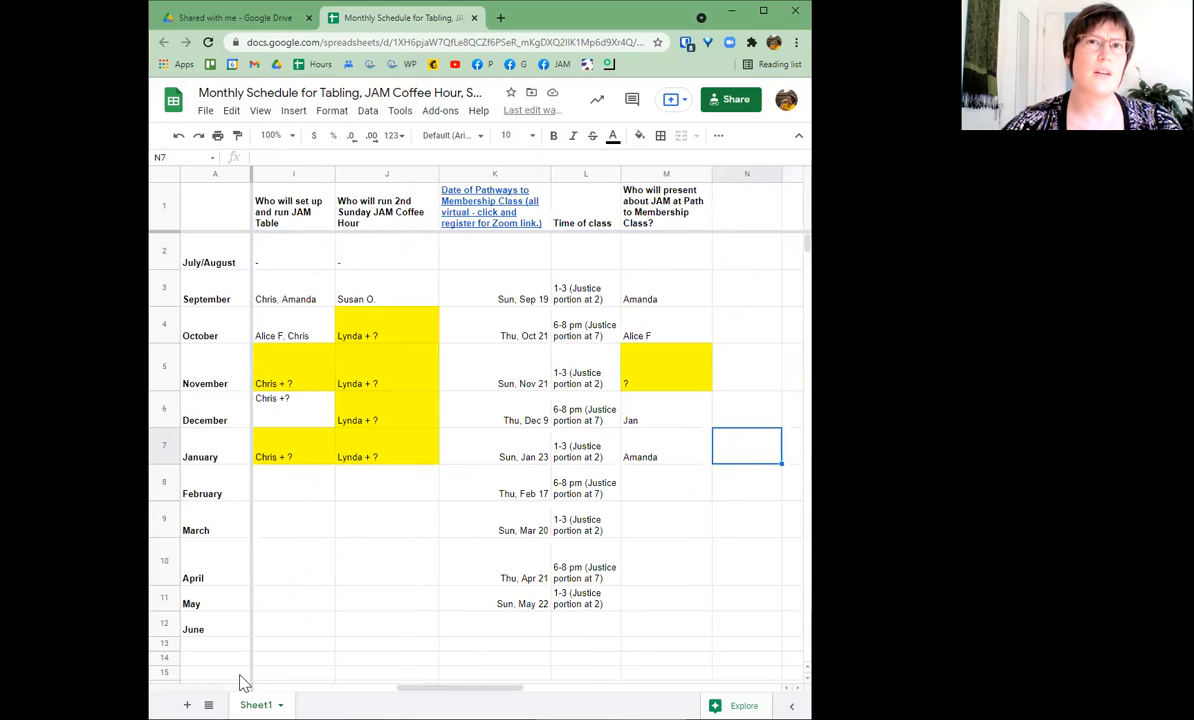
{"action": "key", "text": "Left"}
{"action": "key", "text": "Left"}
{"action": "key", "text": "Left"}
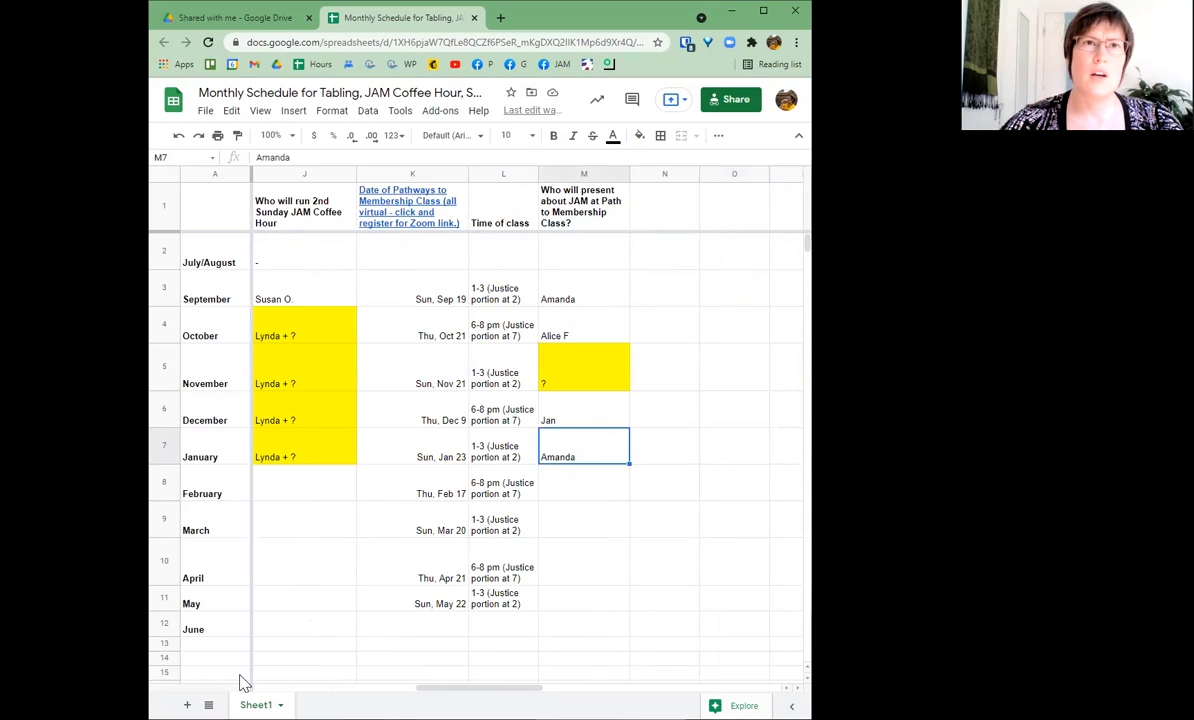
{"action": "key", "text": "Home"}
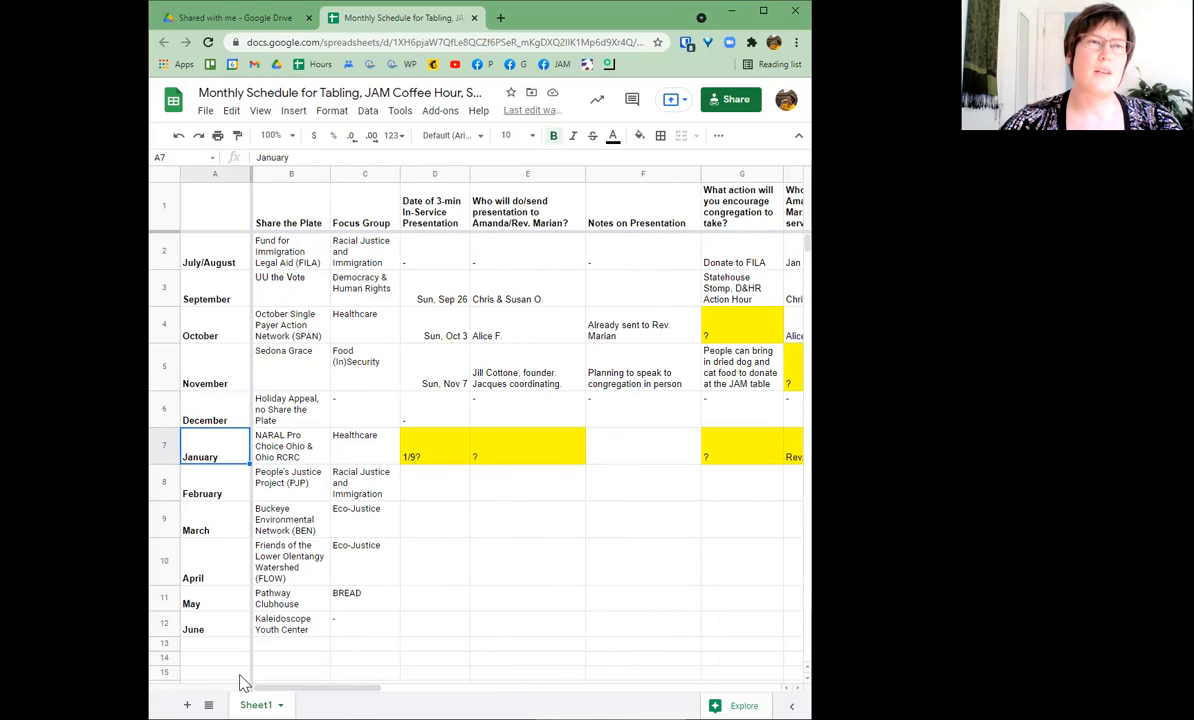
{"action": "key", "text": "Up"}
{"action": "key", "text": "Up"}
{"action": "key", "text": "Up"}
{"action": "key", "text": "Up"}
{"action": "key", "text": "Up"}
{"action": "key", "text": "Up"}
{"action": "key", "text": "Right"}
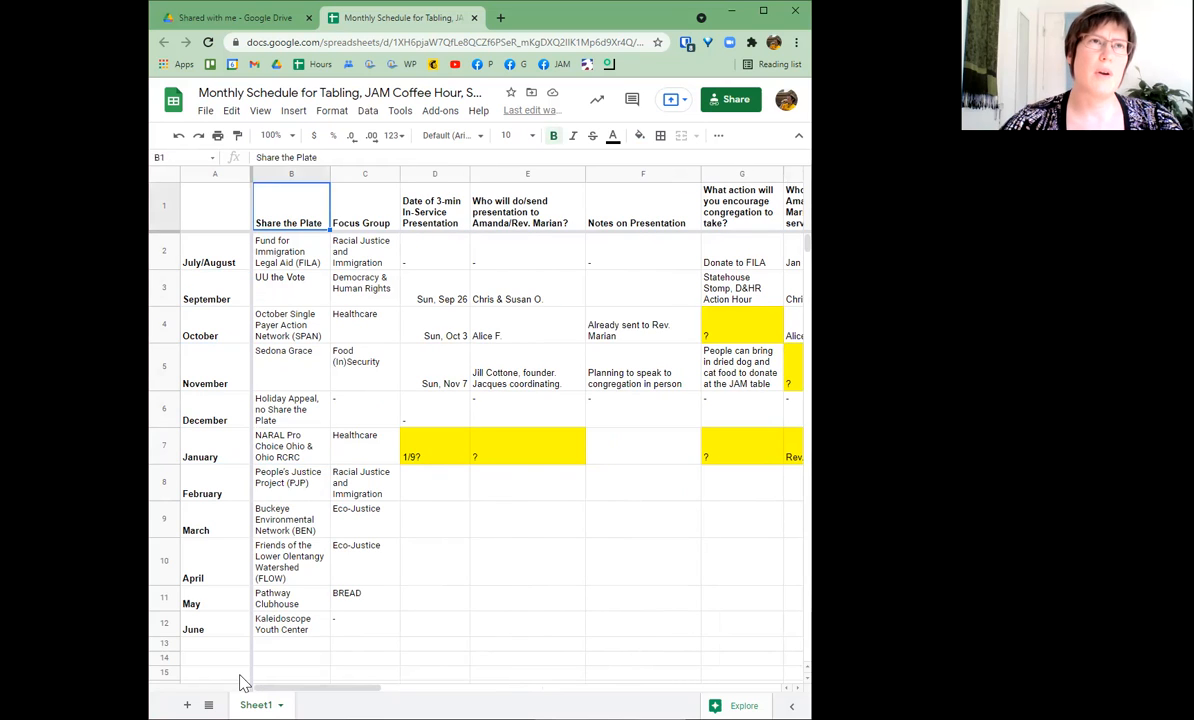
{"action": "key", "text": "Down"}
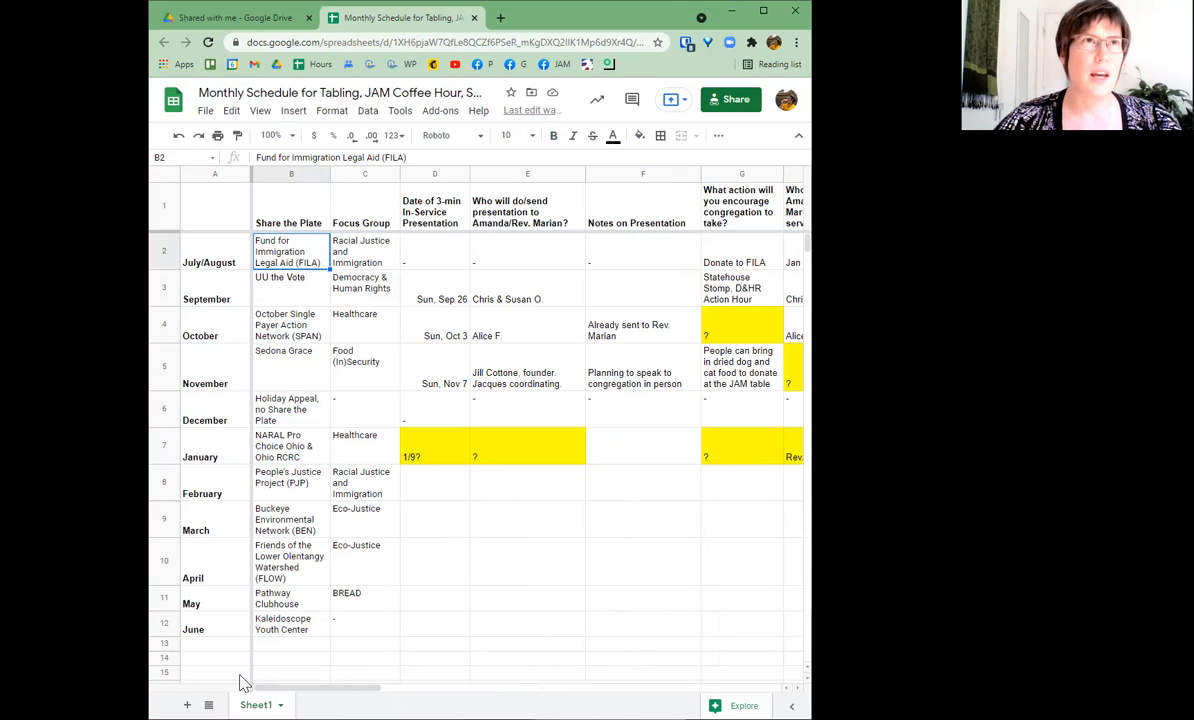
{"action": "left_click", "coordinate": [214, 217]}
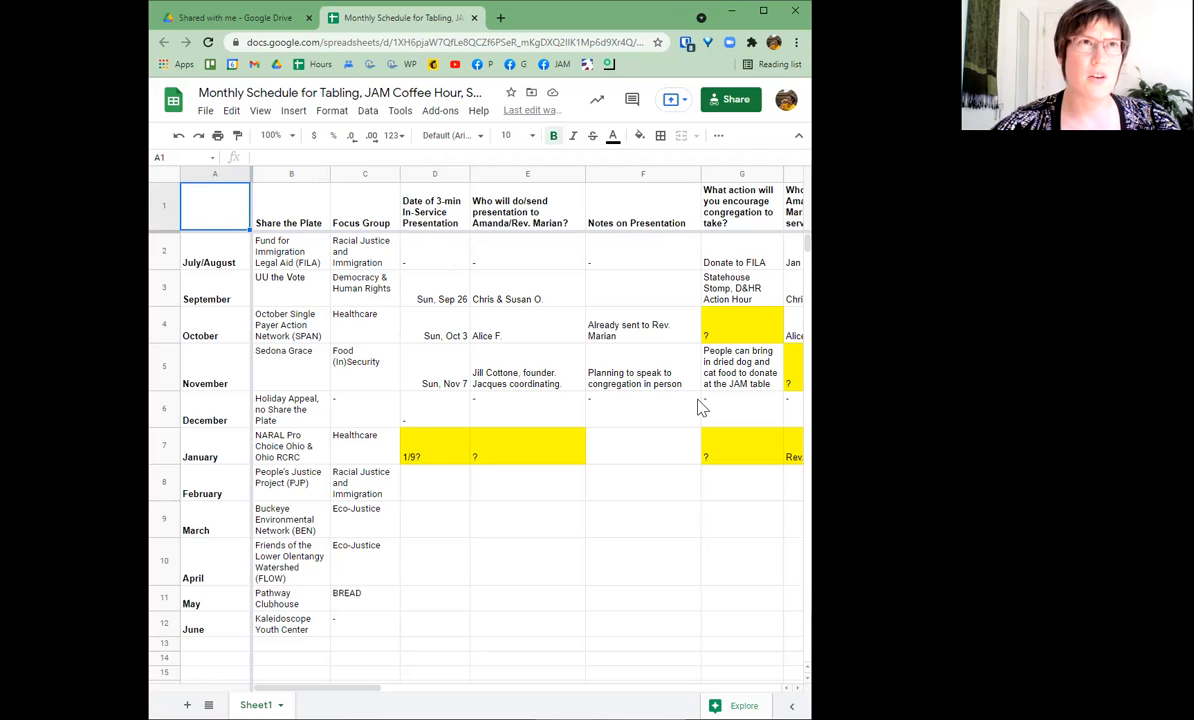
{"action": "left_click", "coordinate": [484, 374]}
{"action": "key", "text": "Right"}
{"action": "key", "text": "Right"}
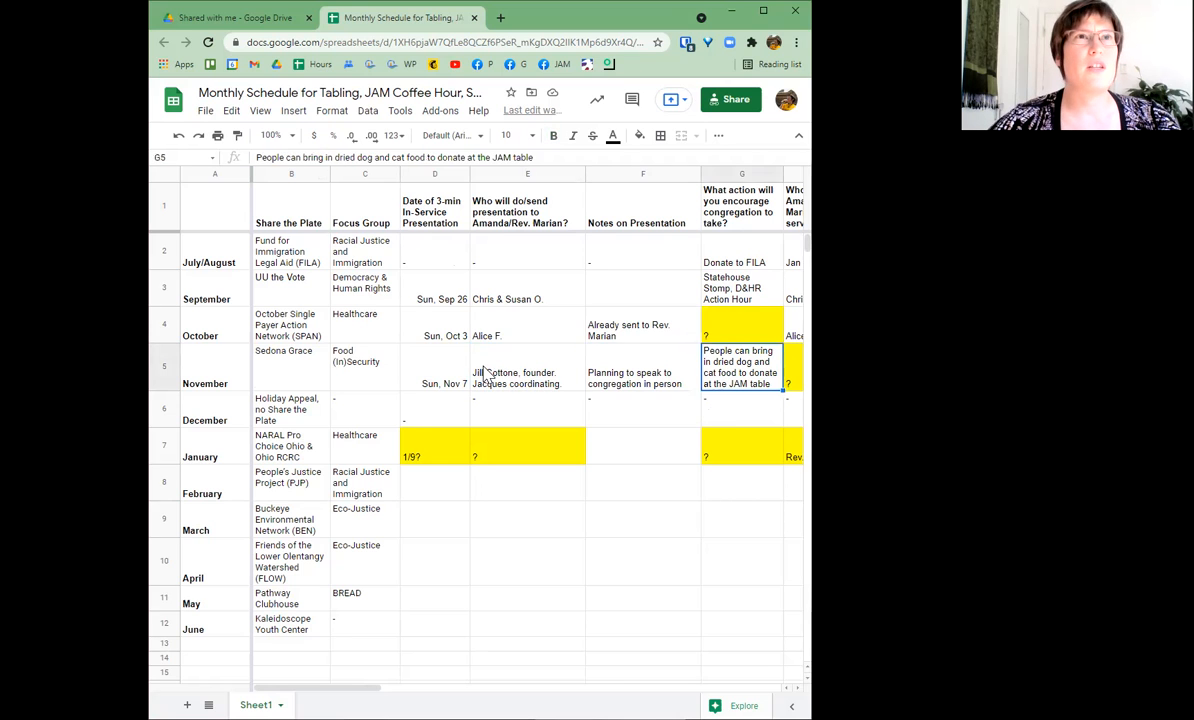
{"action": "key", "text": "Right"}
{"action": "key", "text": "Right"}
{"action": "key", "text": "Right"}
{"action": "key", "text": "Right"}
{"action": "key", "text": "Right"}
{"action": "key", "text": "Right"}
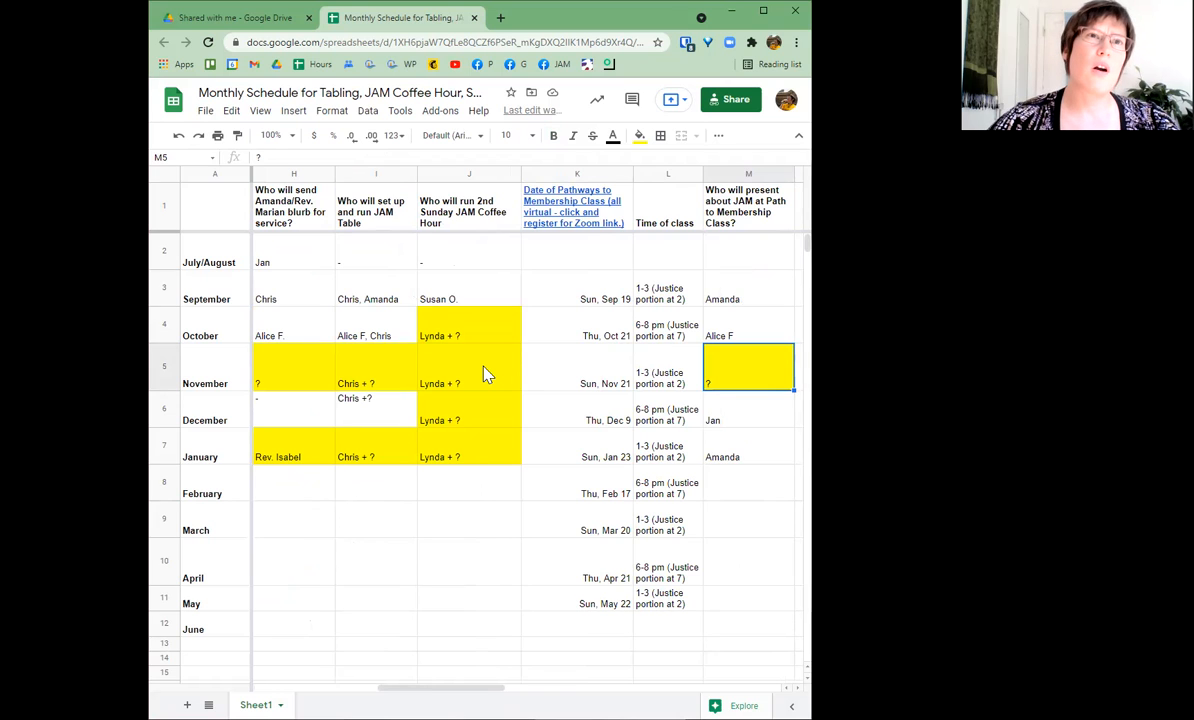
{"action": "key", "text": "Left"}
{"action": "key", "text": "Left"}
{"action": "key", "text": "Left"}
{"action": "key", "text": "Left"}
{"action": "key", "text": "Left"}
{"action": "key", "text": "Left"}
{"action": "key", "text": "Left"}
{"action": "key", "text": "Down"}
{"action": "key", "text": "Down"}
{"action": "key", "text": "Down"}
{"action": "key", "text": "Down"}
{"action": "key", "text": "Down"}
{"action": "key", "text": "Down"}
{"action": "key", "text": "Down"}
{"action": "key", "text": "Down"}
{"action": "key", "text": "Down"}
{"action": "key", "text": "Down"}
{"action": "key", "text": "Down"}
{"action": "key", "text": "Down"}
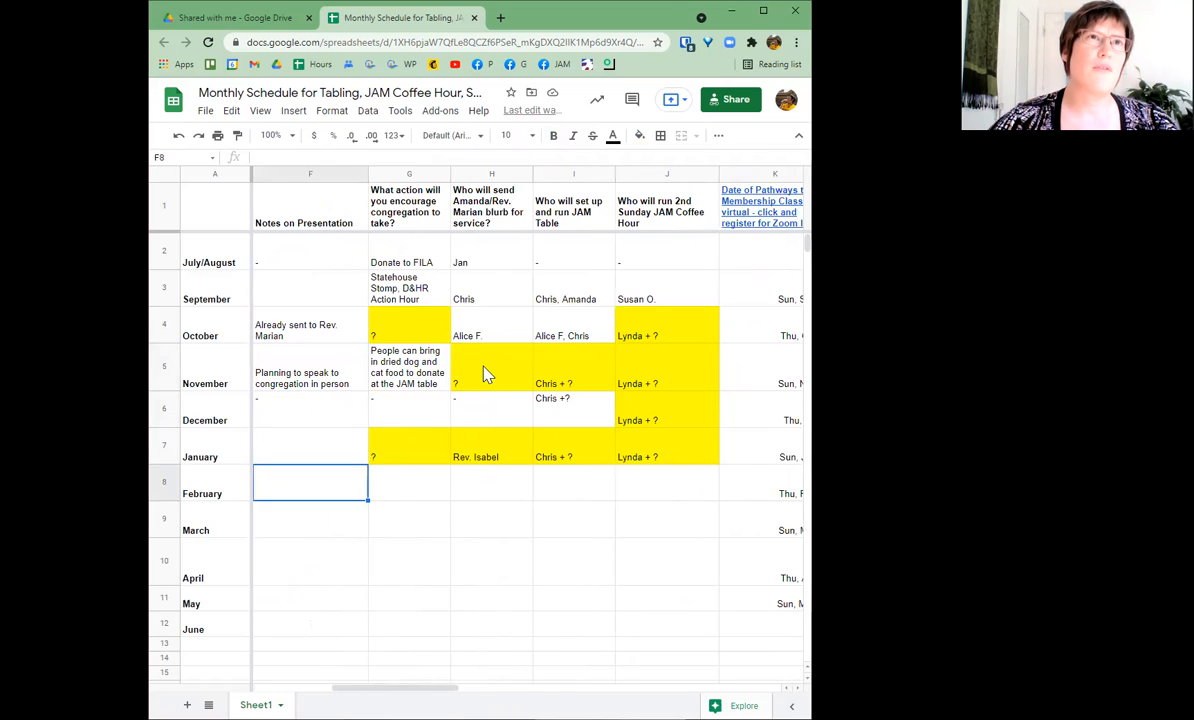
{"action": "key", "text": "Down"}
{"action": "key", "text": "Down"}
{"action": "key", "text": "Down"}
{"action": "key", "text": "Down"}
{"action": "key", "text": "Down"}
{"action": "key", "text": "Down"}
{"action": "key", "text": "Down"}
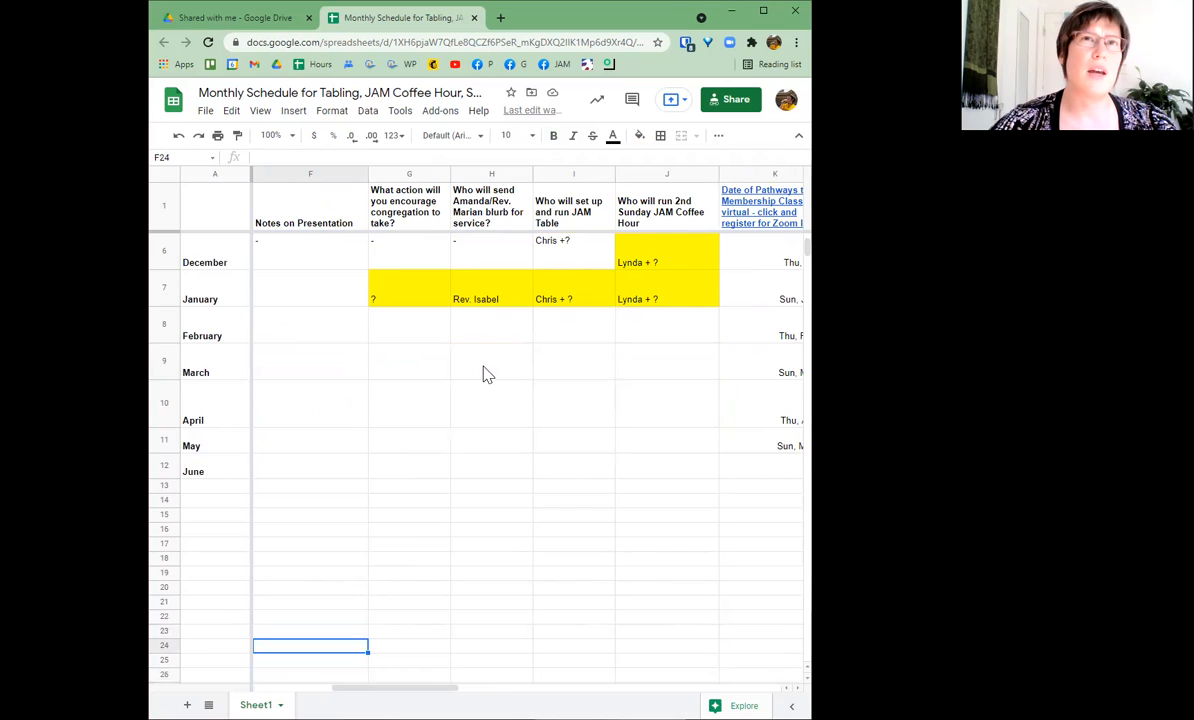
{"action": "key", "text": "Up"}
{"action": "key", "text": "Up"}
{"action": "key", "text": "Up"}
{"action": "key", "text": "Up"}
{"action": "key", "text": "Up"}
{"action": "key", "text": "Up"}
{"action": "key", "text": "Up"}
{"action": "key", "text": "Up"}
{"action": "key", "text": "Up"}
{"action": "key", "text": "Up"}
{"action": "key", "text": "Up"}
{"action": "key", "text": "Up"}
{"action": "key", "text": "Up"}
{"action": "key", "text": "Up"}
{"action": "key", "text": "Up"}
{"action": "key", "text": "Up"}
{"action": "key", "text": "Up"}
{"action": "key", "text": "Up"}
{"action": "key", "text": "Up"}
{"action": "key", "text": "Up"}
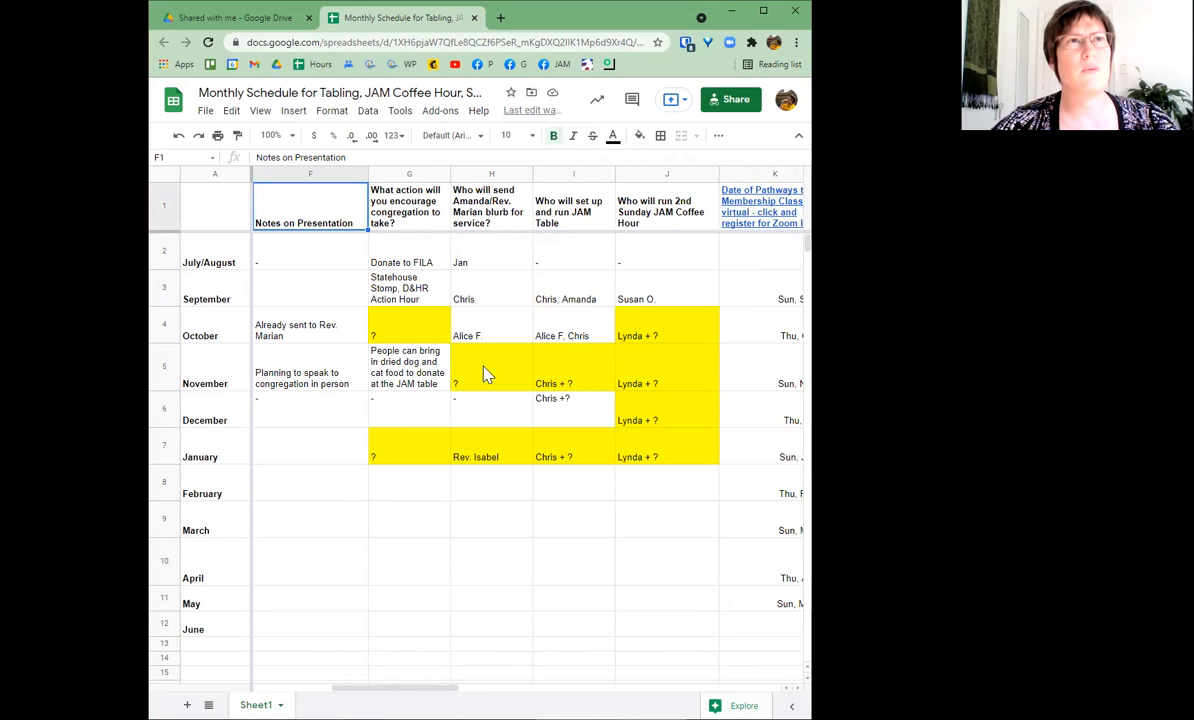
{"action": "key", "text": "Down"}
{"action": "key", "text": "Down"}
{"action": "key", "text": "Down"}
{"action": "key", "text": "Down"}
{"action": "key", "text": "Down"}
{"action": "key", "text": "Down"}
{"action": "key", "text": "Down"}
{"action": "key", "text": "Down"}
{"action": "key", "text": "Down"}
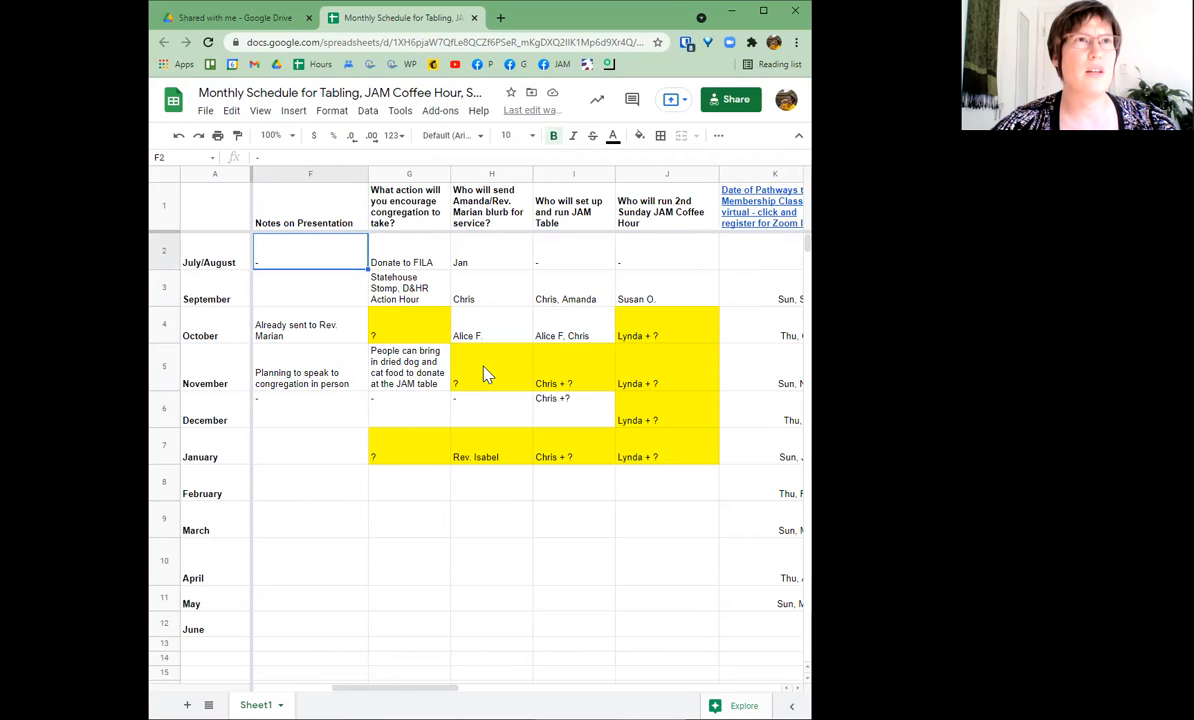
{"action": "key", "text": "Down"}
{"action": "key", "text": "Down"}
{"action": "key", "text": "Down"}
{"action": "key", "text": "Down"}
{"action": "key", "text": "Down"}
{"action": "key", "text": "Down"}
{"action": "key", "text": "Down"}
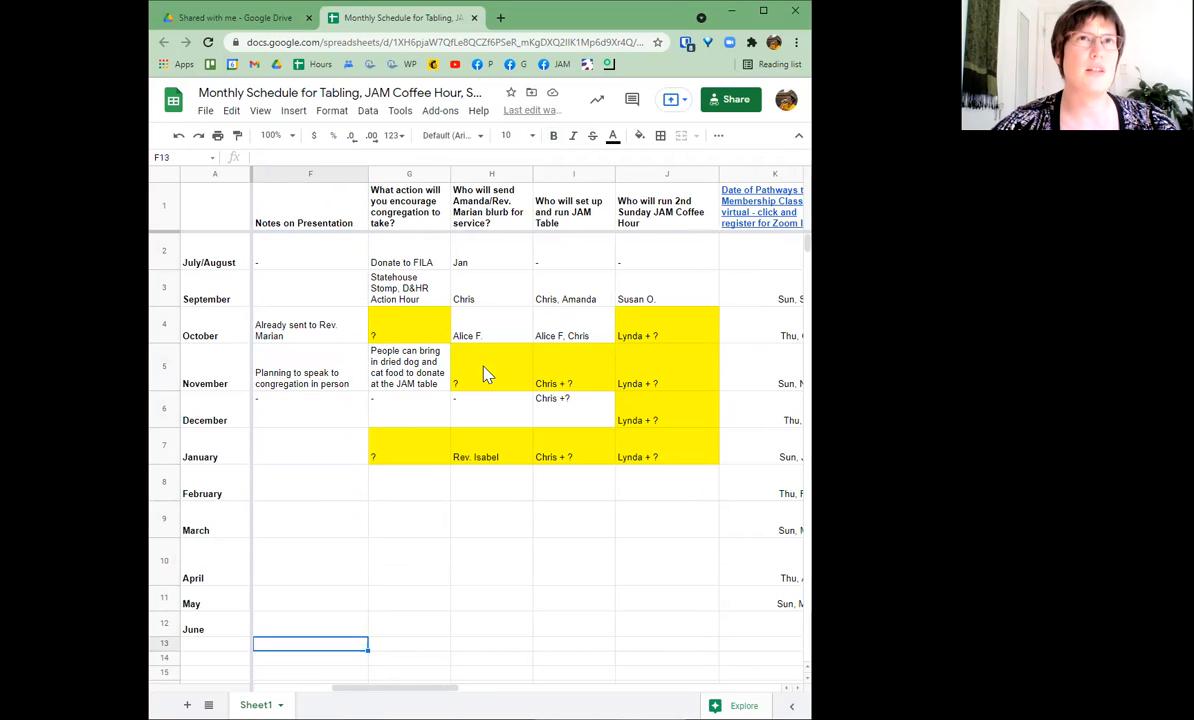
{"action": "key", "text": "Down"}
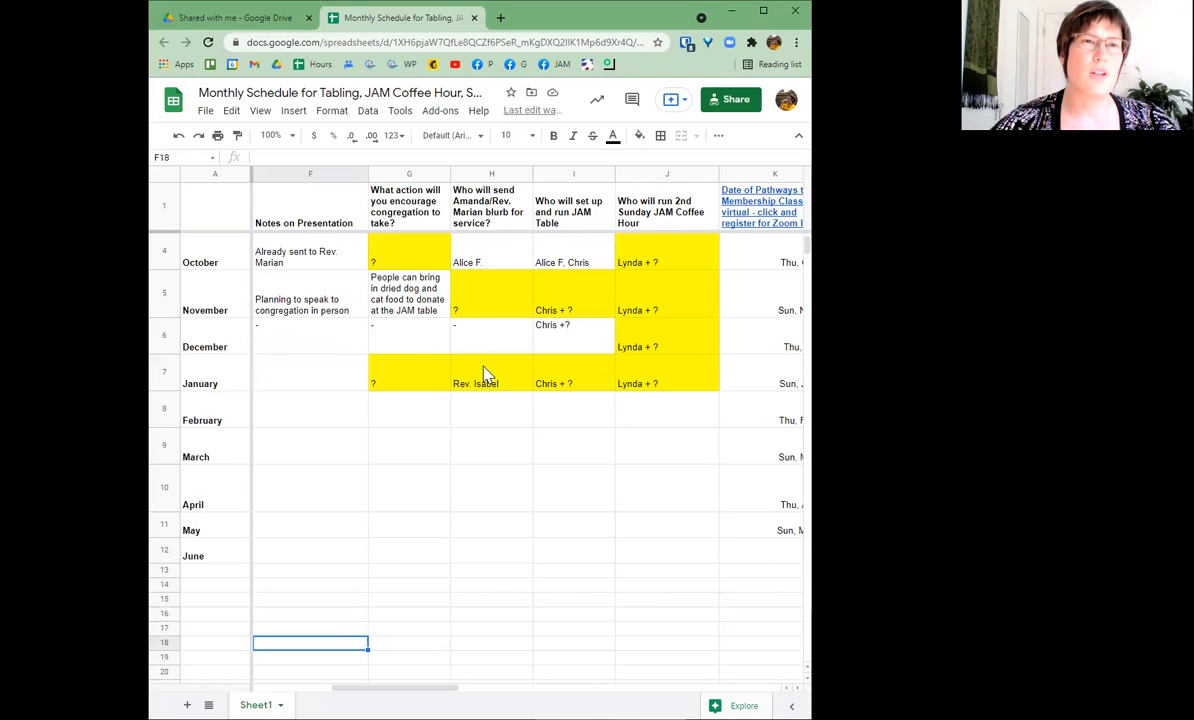
{"action": "key", "text": "Right"}
{"action": "key", "text": "Right"}
{"action": "key", "text": "Left"}
{"action": "key", "text": "Up"}
{"action": "key", "text": "Up"}
{"action": "key", "text": "Up"}
{"action": "key", "text": "Up"}
{"action": "key", "text": "Up"}
{"action": "key", "text": "Up"}
{"action": "key", "text": "Up"}
{"action": "key", "text": "Up"}
{"action": "key", "text": "Up"}
{"action": "key", "text": "Up"}
{"action": "key", "text": "Up"}
{"action": "key", "text": "Up"}
{"action": "key", "text": "Up"}
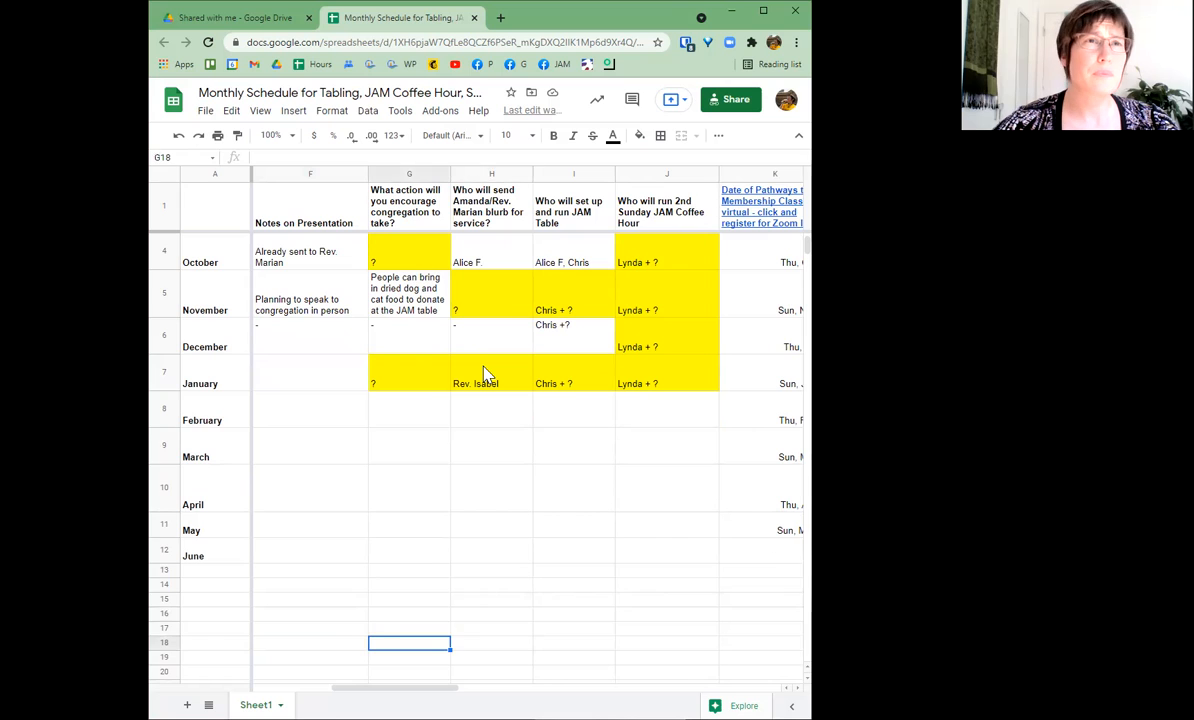
{"action": "key", "text": "Up"}
{"action": "key", "text": "Up"}
{"action": "key", "text": "Up"}
{"action": "key", "text": "Up"}
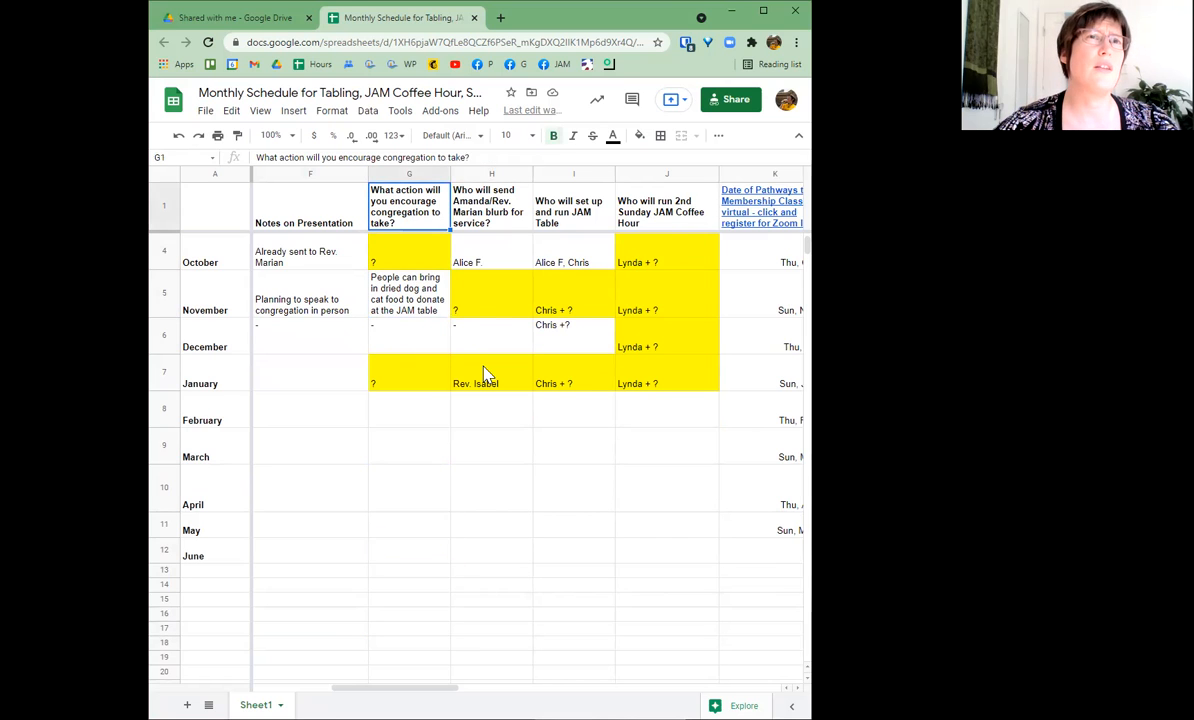
{"action": "key", "text": "Left"}
{"action": "key", "text": "Left"}
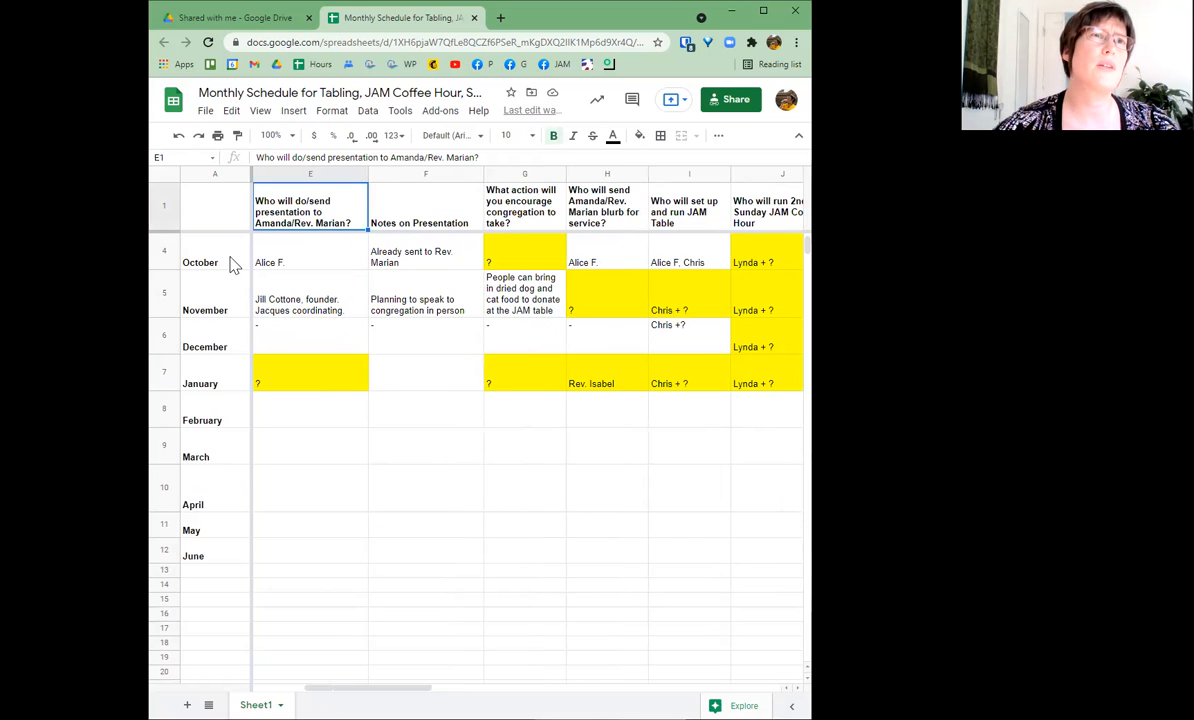
- With A1 selected, remove the row freeze from View > Freeze
{"action": "left_click", "coordinate": [222, 218]}
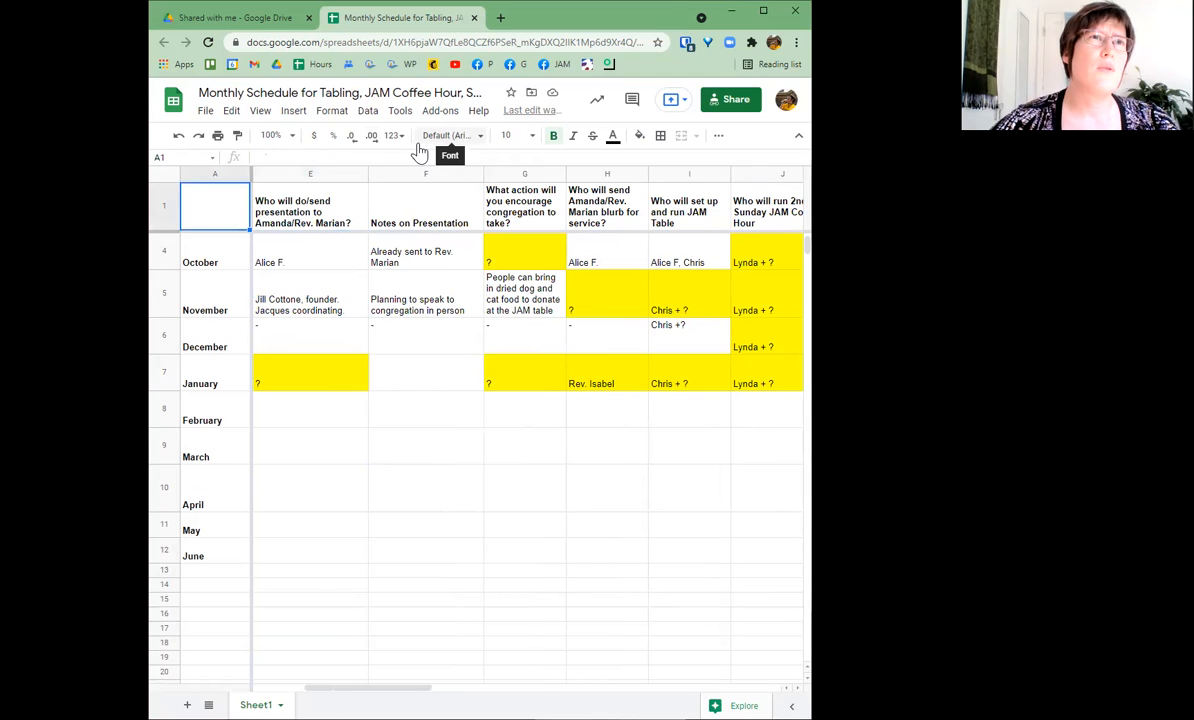
{"action": "left_click", "coordinate": [264, 115]}
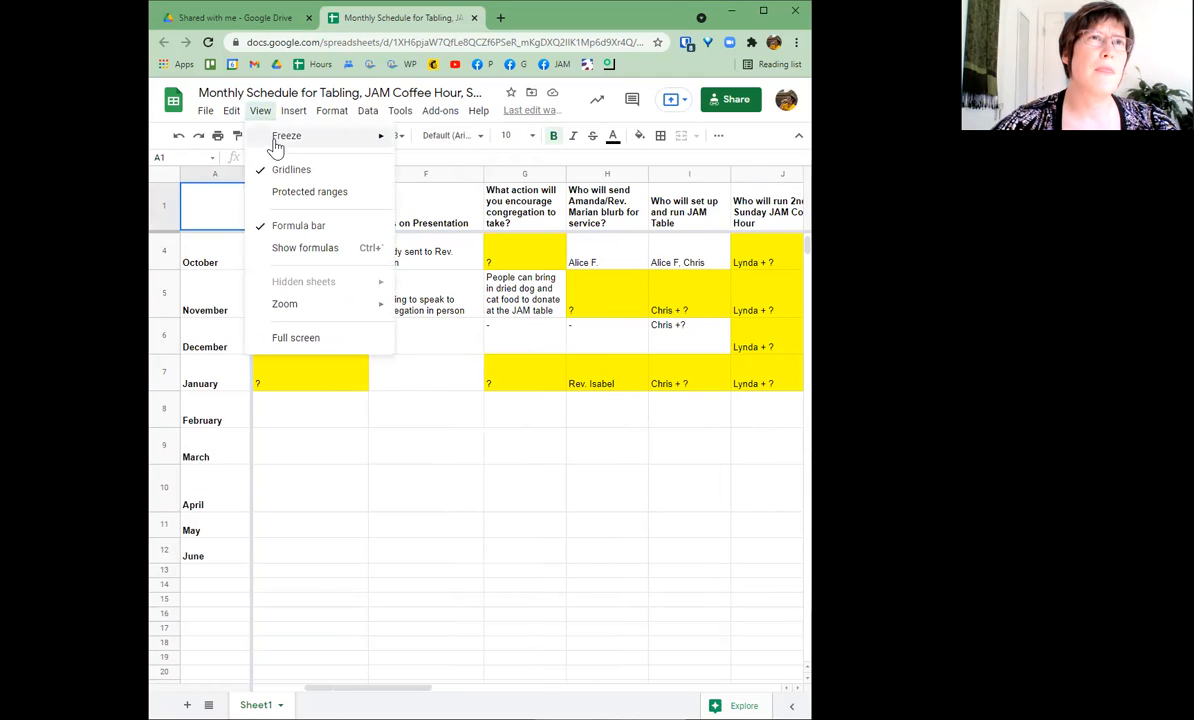
{"action": "mouse_move", "coordinate": [276, 148]}
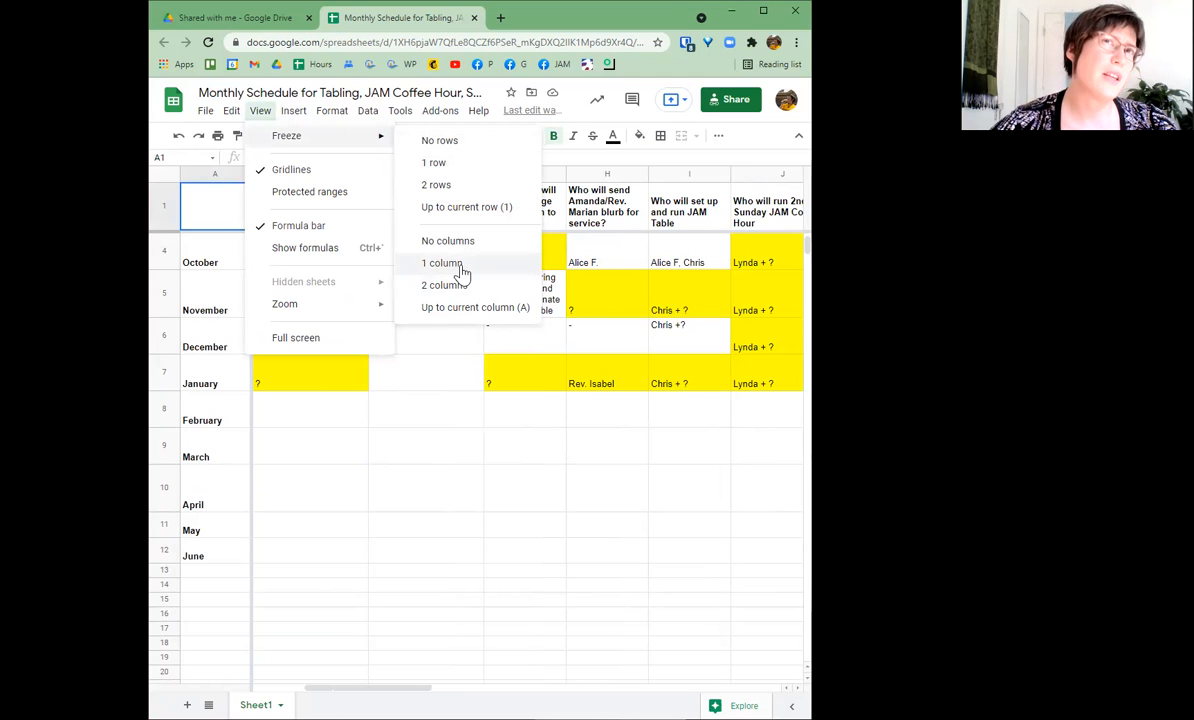
{"action": "left_click", "coordinate": [466, 146]}
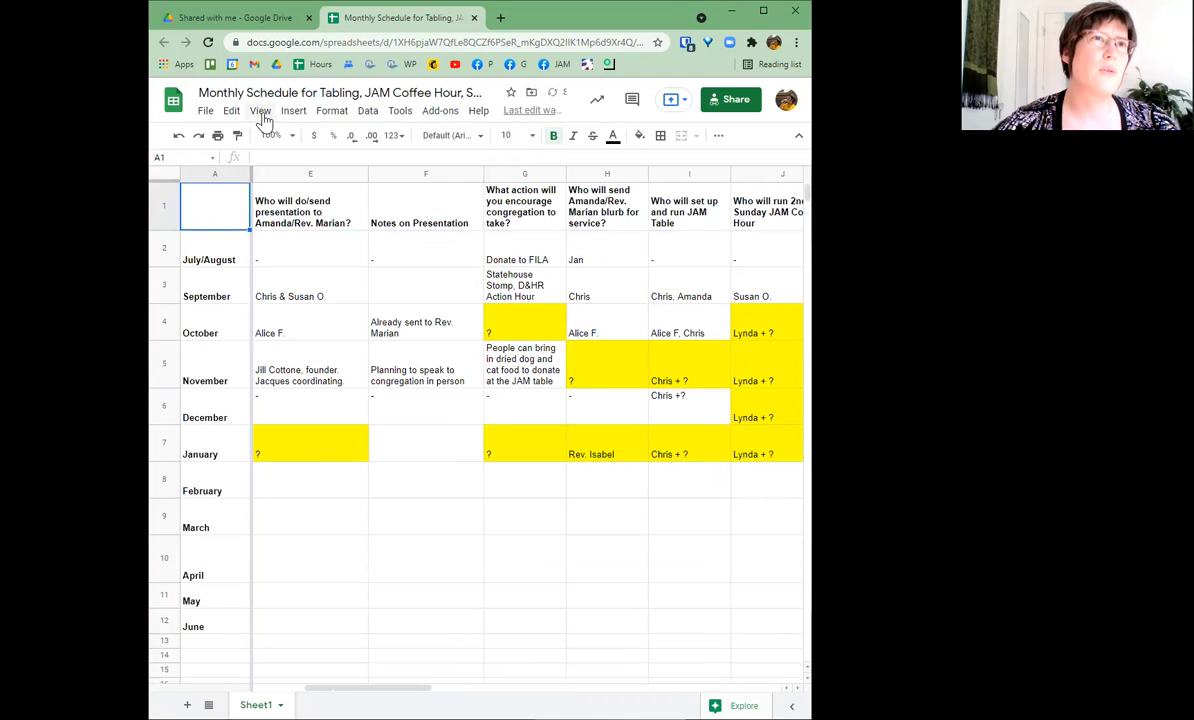
- Move down column E from E3 and back up to test how the sheet scrolls
{"action": "left_click", "coordinate": [264, 288]}
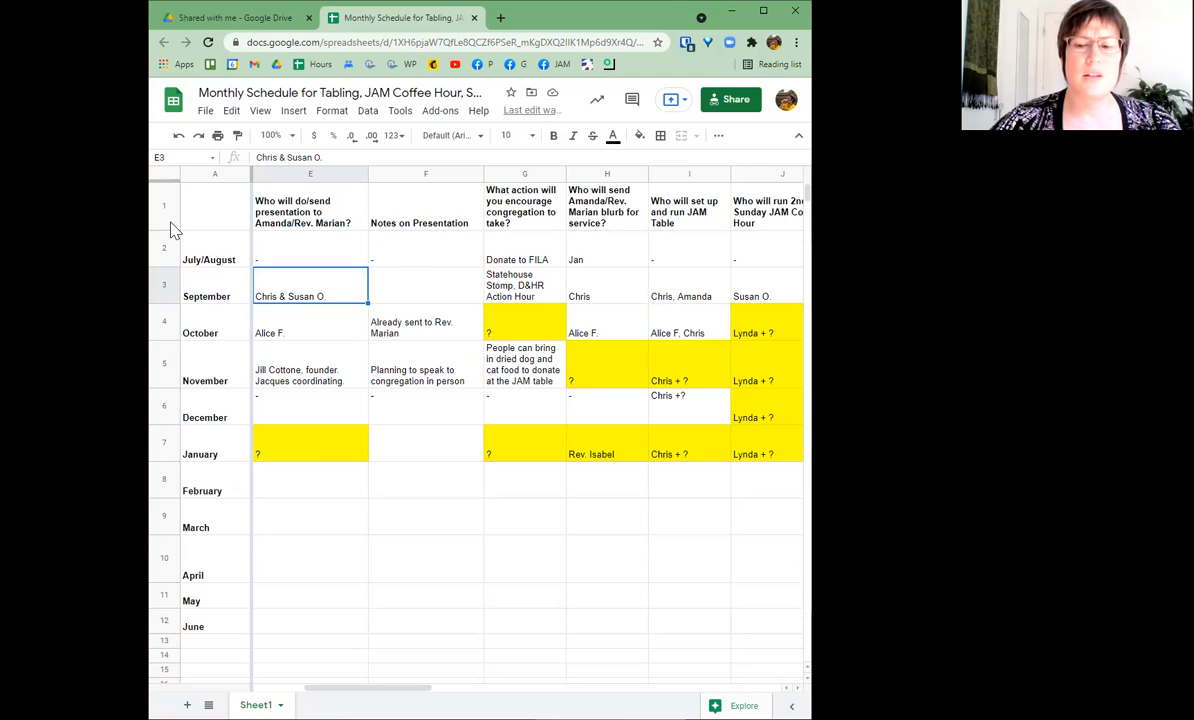
{"action": "key", "text": "Down"}
{"action": "key", "text": "Down"}
{"action": "key", "text": "Down"}
{"action": "key", "text": "Down"}
{"action": "key", "text": "Down"}
{"action": "key", "text": "Down"}
{"action": "key", "text": "Down"}
{"action": "key", "text": "Down"}
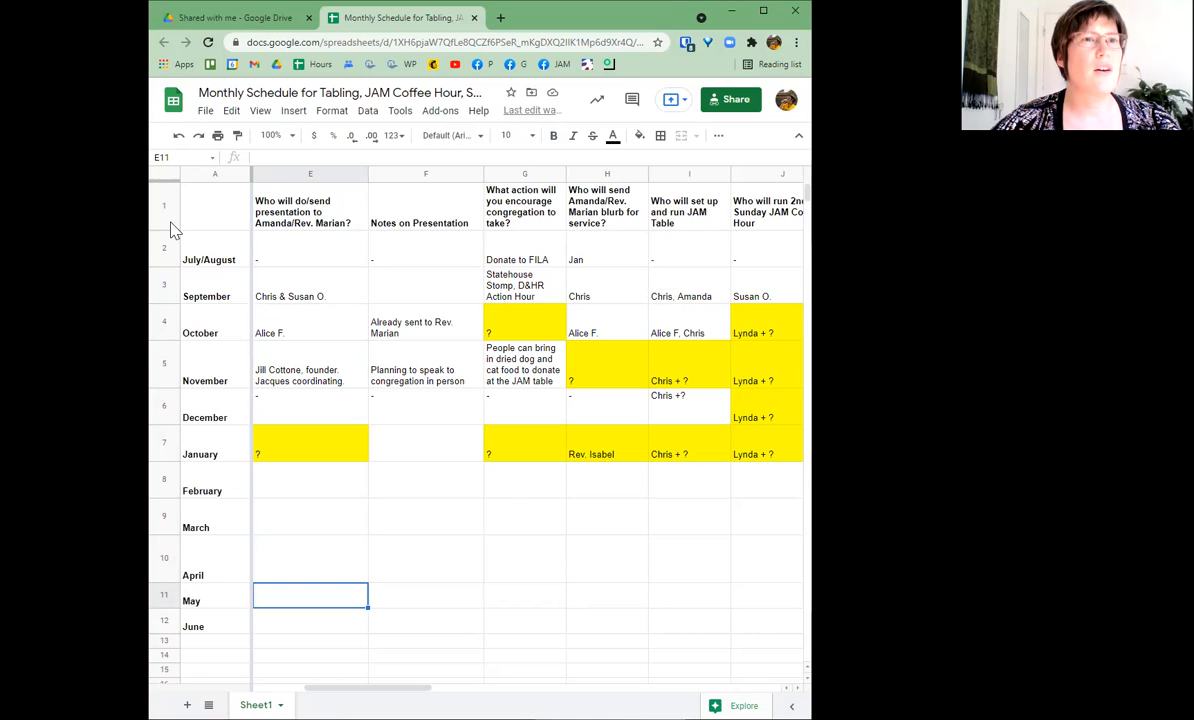
{"action": "key", "text": "Down"}
{"action": "key", "text": "Down"}
{"action": "key", "text": "Down"}
{"action": "key", "text": "Down"}
{"action": "key", "text": "Down"}
{"action": "key", "text": "Down"}
{"action": "key", "text": "Down"}
{"action": "key", "text": "Down"}
{"action": "key", "text": "Down"}
{"action": "key", "text": "Down"}
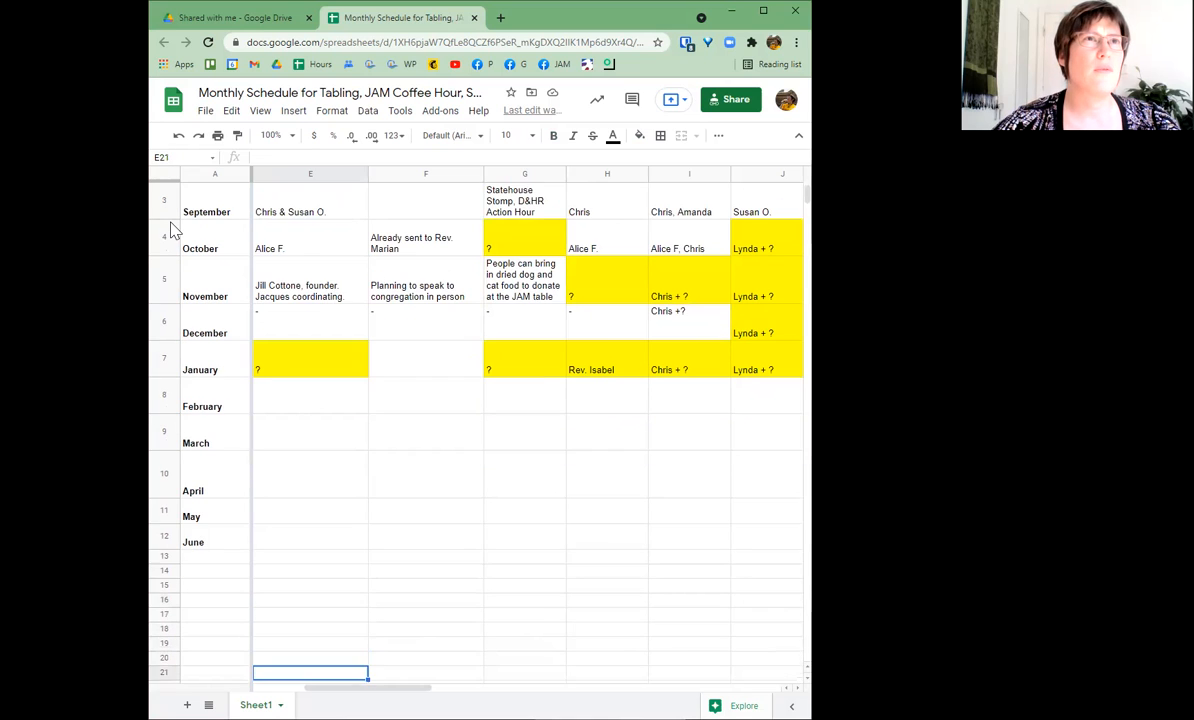
{"action": "key", "text": "Down"}
{"action": "key", "text": "Up"}
{"action": "key", "text": "Up"}
{"action": "key", "text": "Up"}
{"action": "key", "text": "Up"}
{"action": "key", "text": "Up"}
{"action": "key", "text": "Up"}
{"action": "key", "text": "Up"}
{"action": "key", "text": "Up"}
{"action": "key", "text": "Up"}
{"action": "key", "text": "Up"}
{"action": "key", "text": "Up"}
{"action": "key", "text": "Up"}
{"action": "key", "text": "Up"}
{"action": "key", "text": "Up"}
{"action": "key", "text": "Up"}
{"action": "key", "text": "Up"}
{"action": "key", "text": "Up"}
{"action": "key", "text": "Up"}
{"action": "key", "text": "Up"}
{"action": "key", "text": "Up"}
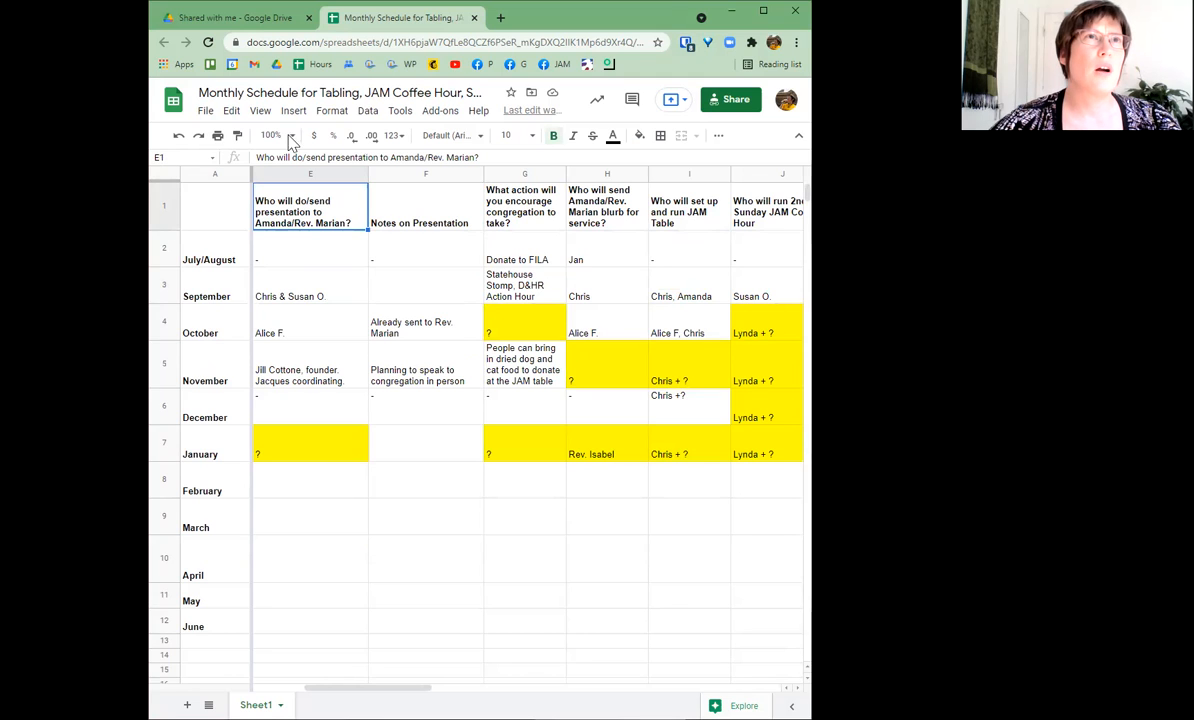
- Set View > Freeze to No columns so column A scrolls freely
{"action": "left_click", "coordinate": [259, 112]}
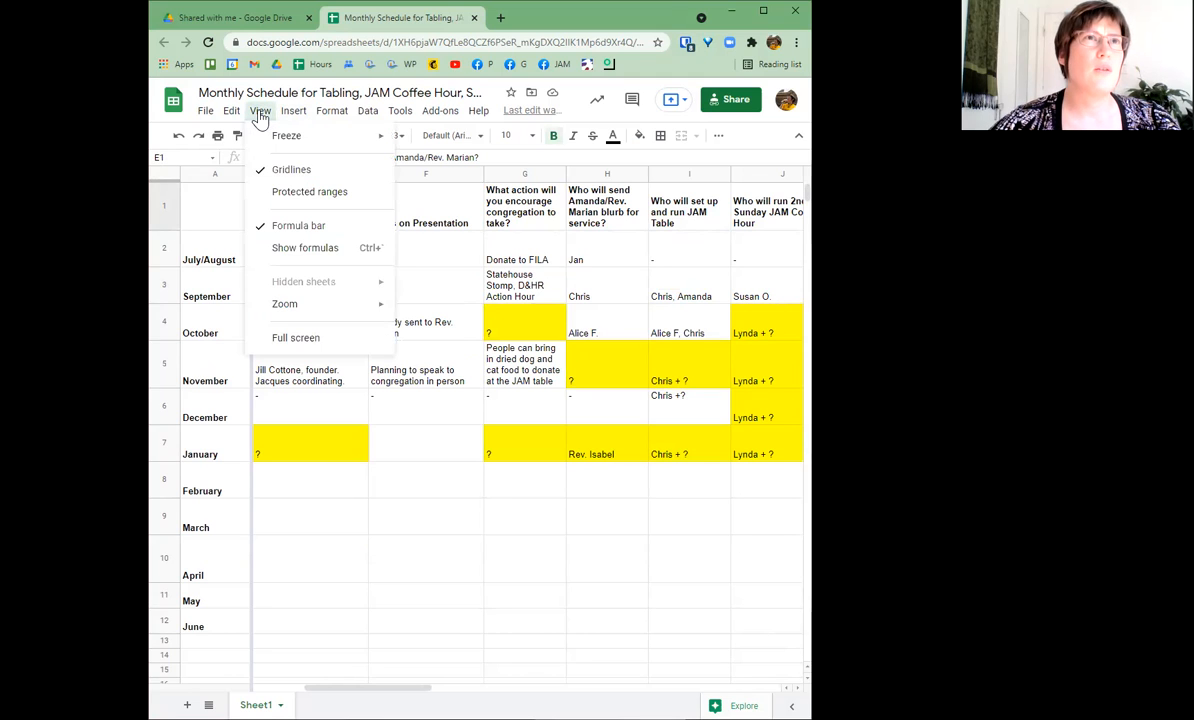
{"action": "mouse_move", "coordinate": [331, 110]}
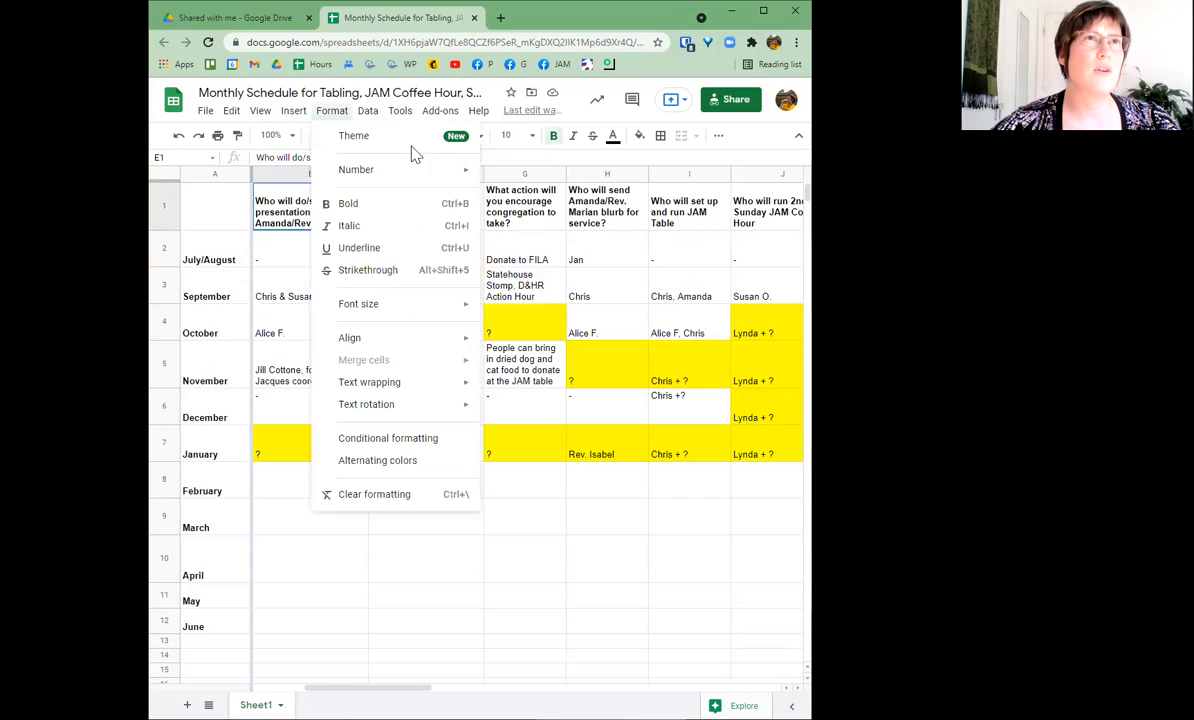
{"action": "mouse_move", "coordinate": [262, 114]}
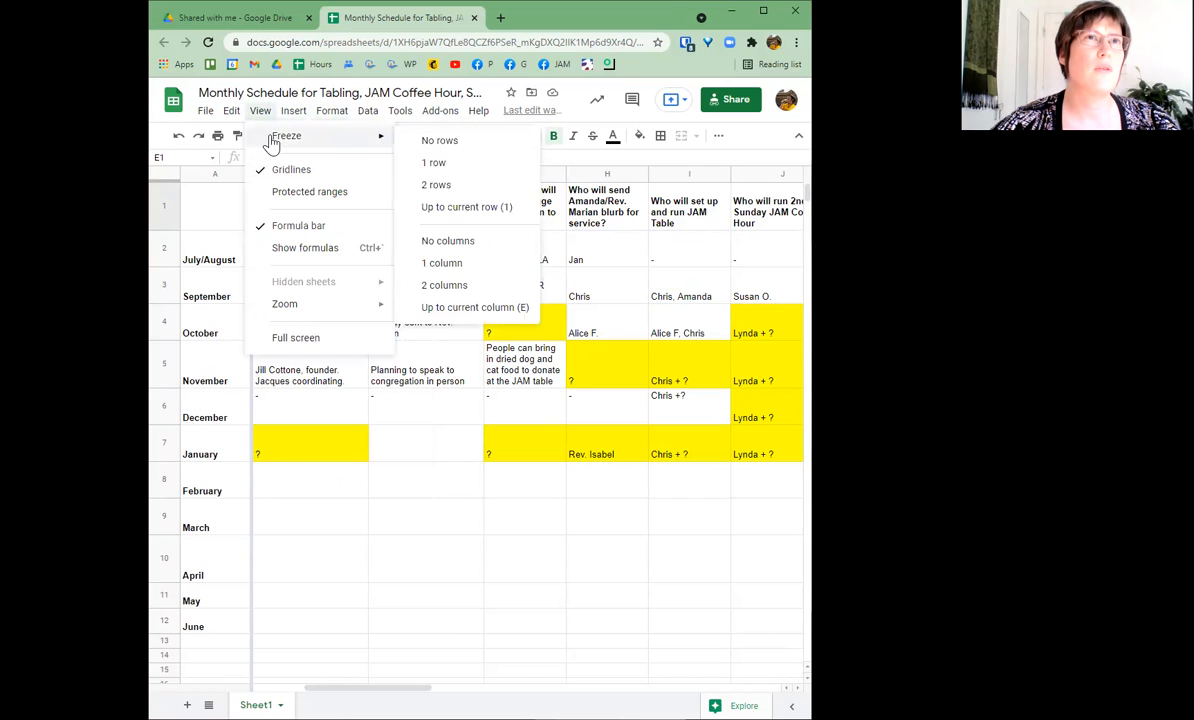
{"action": "left_click", "coordinate": [470, 249]}
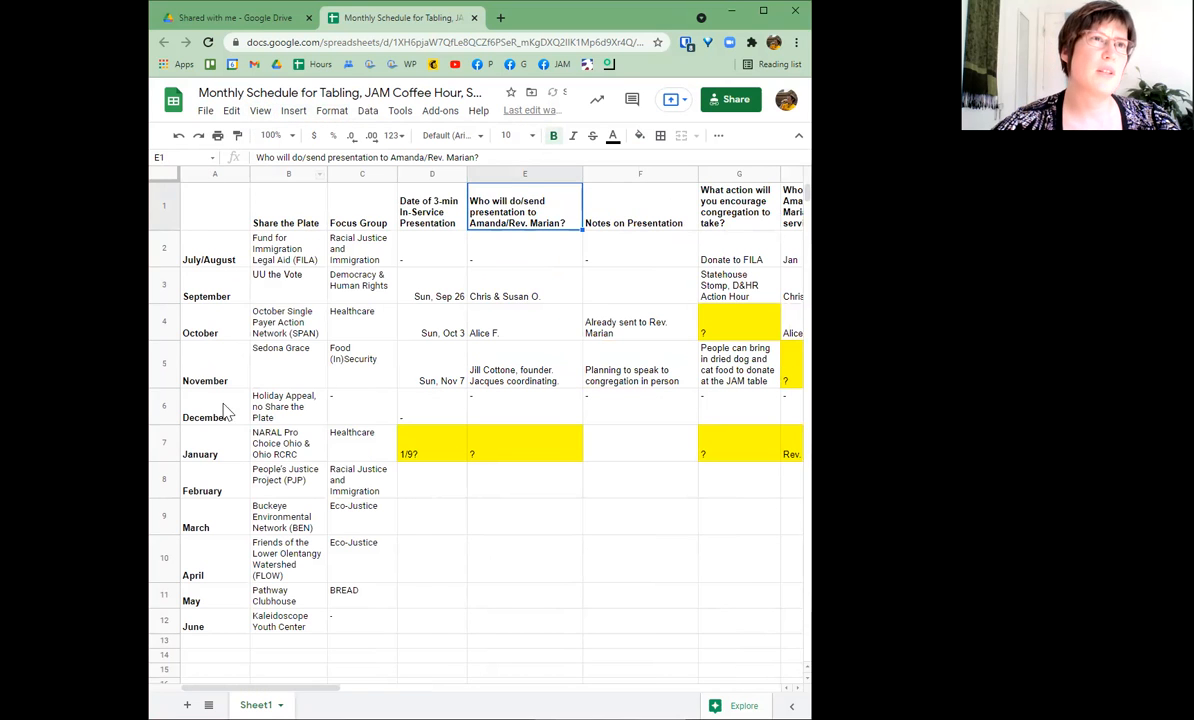
{"action": "key", "text": "Right"}
{"action": "key", "text": "Right"}
{"action": "key", "text": "Right"}
{"action": "key", "text": "Right"}
{"action": "key", "text": "Right"}
{"action": "key", "text": "Right"}
{"action": "key", "text": "Right"}
{"action": "key", "text": "Right"}
{"action": "key", "text": "Right"}
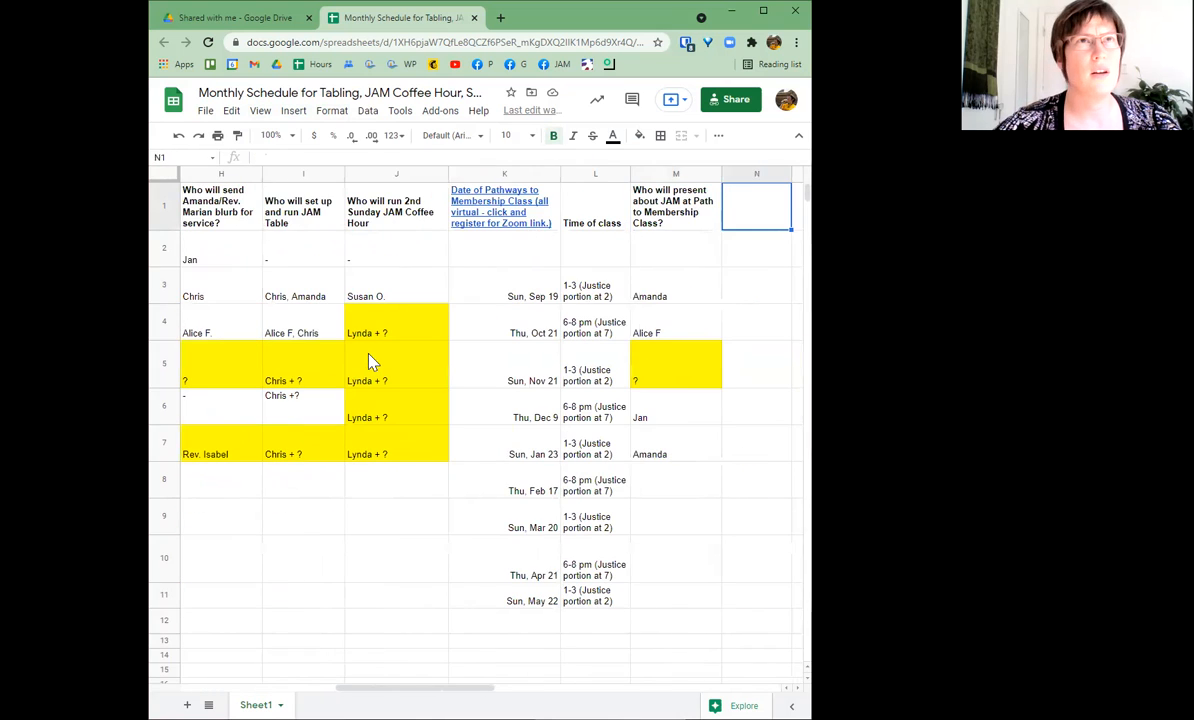
{"action": "key", "text": "Left"}
{"action": "key", "text": "Left"}
{"action": "key", "text": "Left"}
{"action": "key", "text": "Left"}
{"action": "key", "text": "Left"}
{"action": "key", "text": "Left"}
{"action": "key", "text": "Left"}
{"action": "key", "text": "Left"}
{"action": "key", "text": "Left"}
{"action": "key", "text": "Left"}
{"action": "key", "text": "Left"}
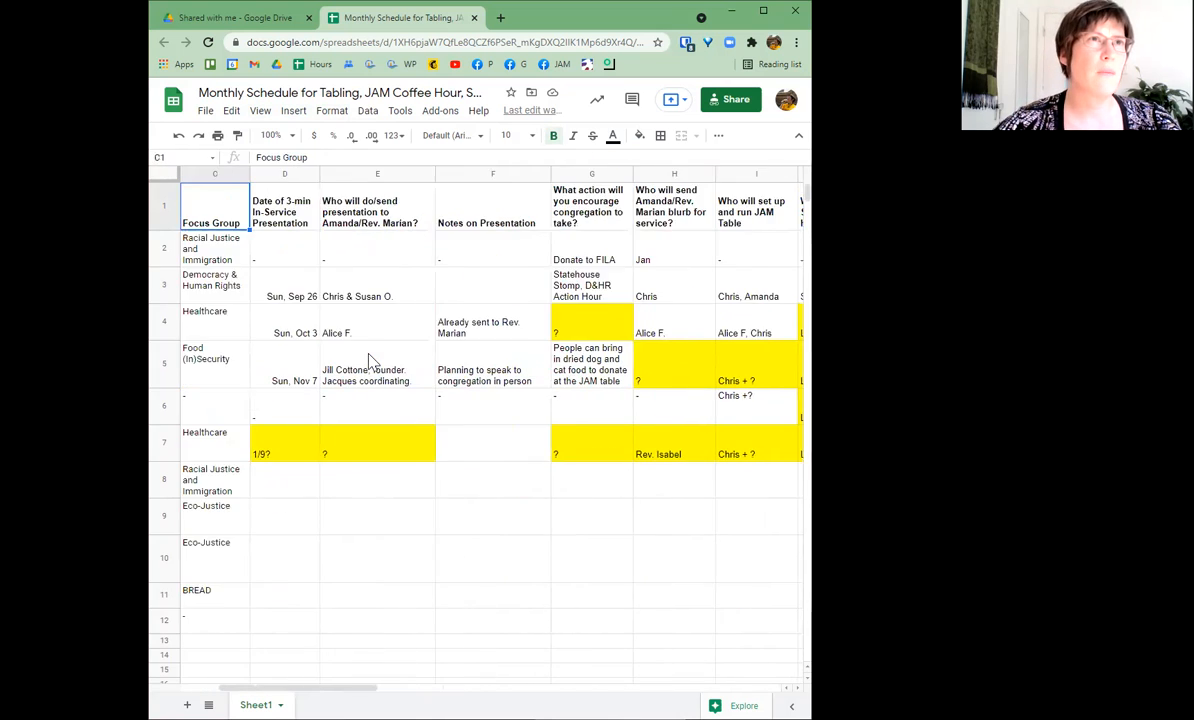
{"action": "key", "text": "Left"}
{"action": "key", "text": "Left"}
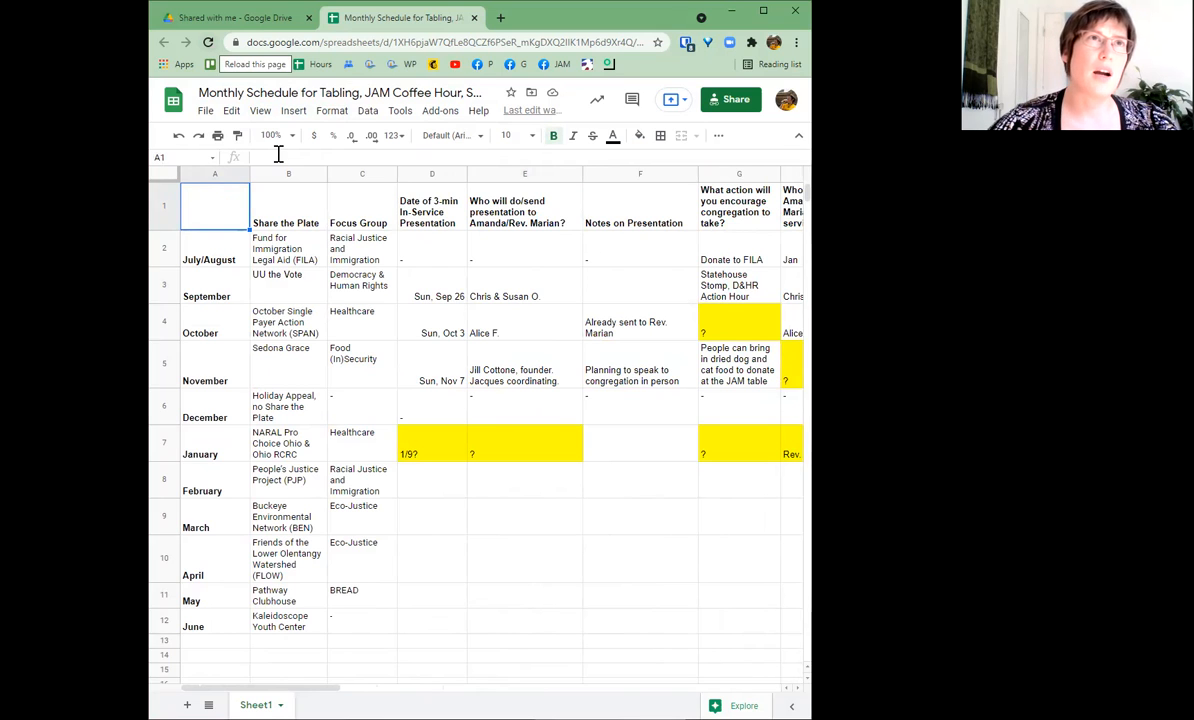
{"action": "left_click", "coordinate": [262, 112]}
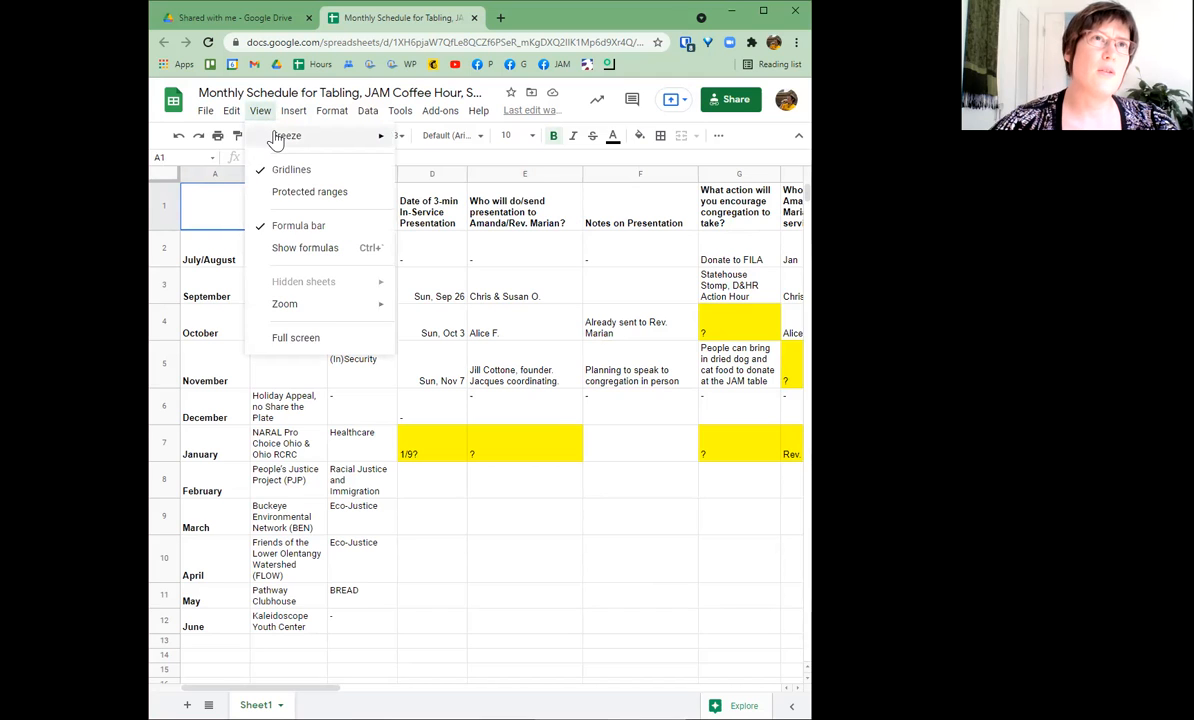
- Freeze header row 1 and the first column A
{"action": "mouse_move", "coordinate": [279, 139]}
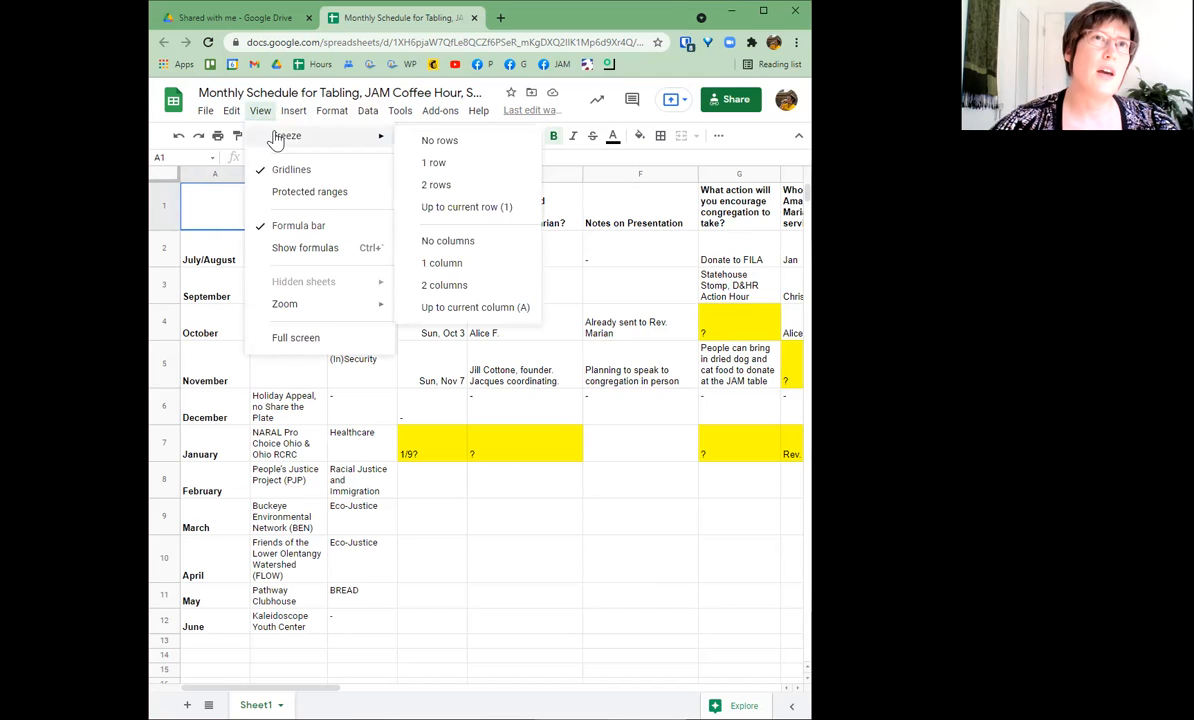
{"action": "left_click", "coordinate": [434, 164]}
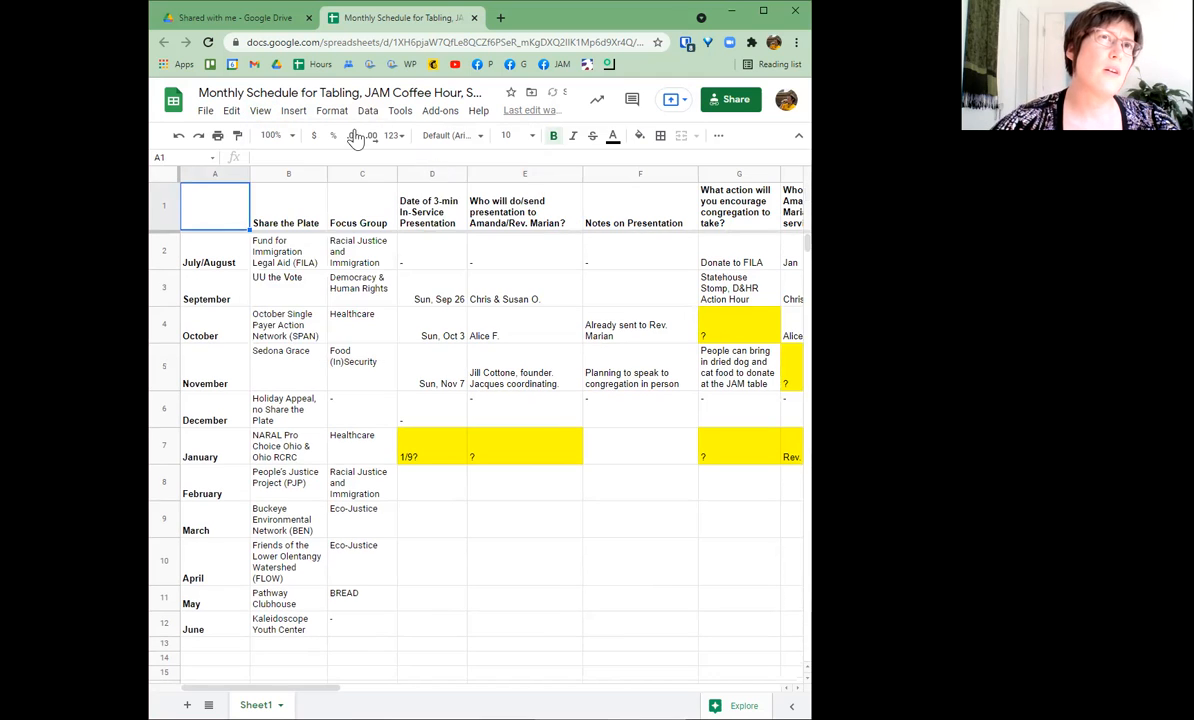
{"action": "left_click", "coordinate": [264, 118]}
{"action": "mouse_move", "coordinate": [268, 135]}
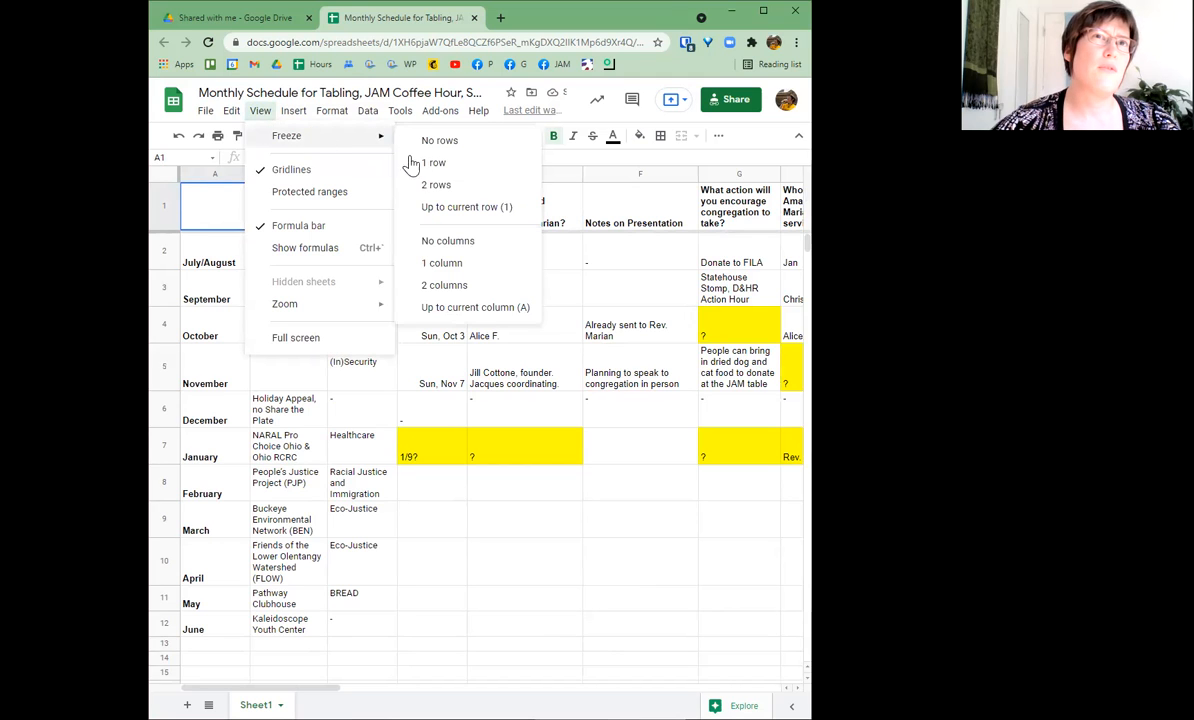
{"action": "left_click", "coordinate": [450, 262]}
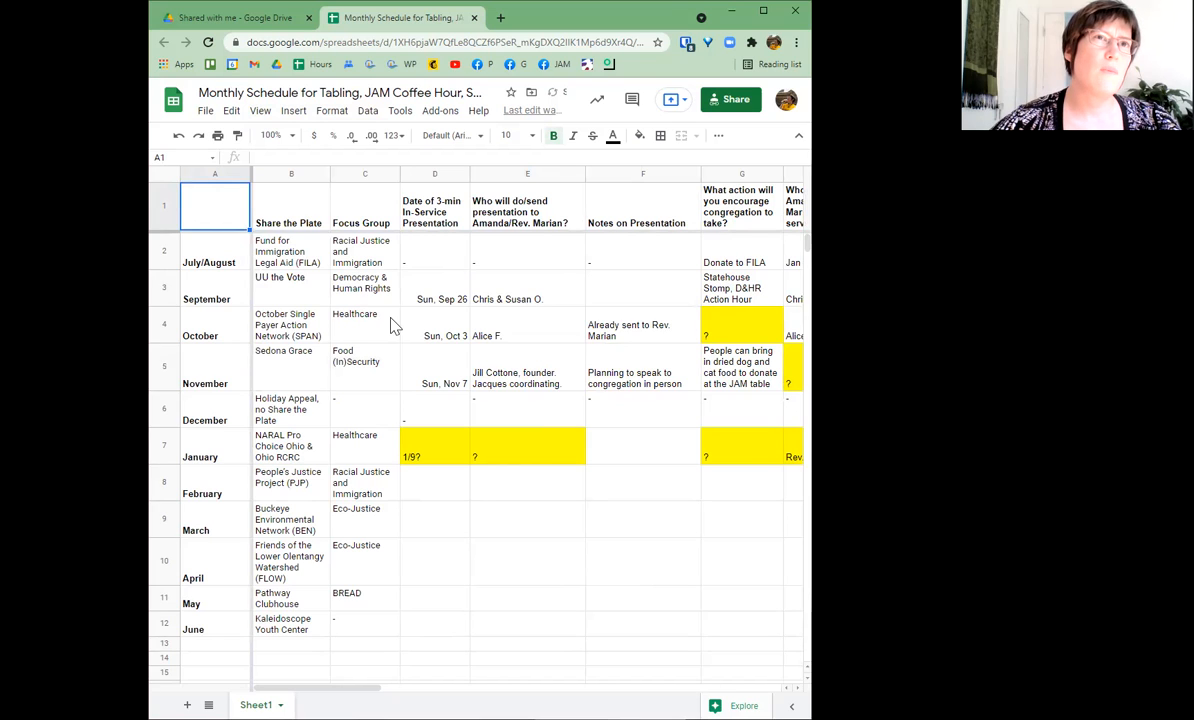
- With D4 (Sun, Oct 3) selected, freeze rows up to the current row 4
{"action": "left_click", "coordinate": [351, 327]}
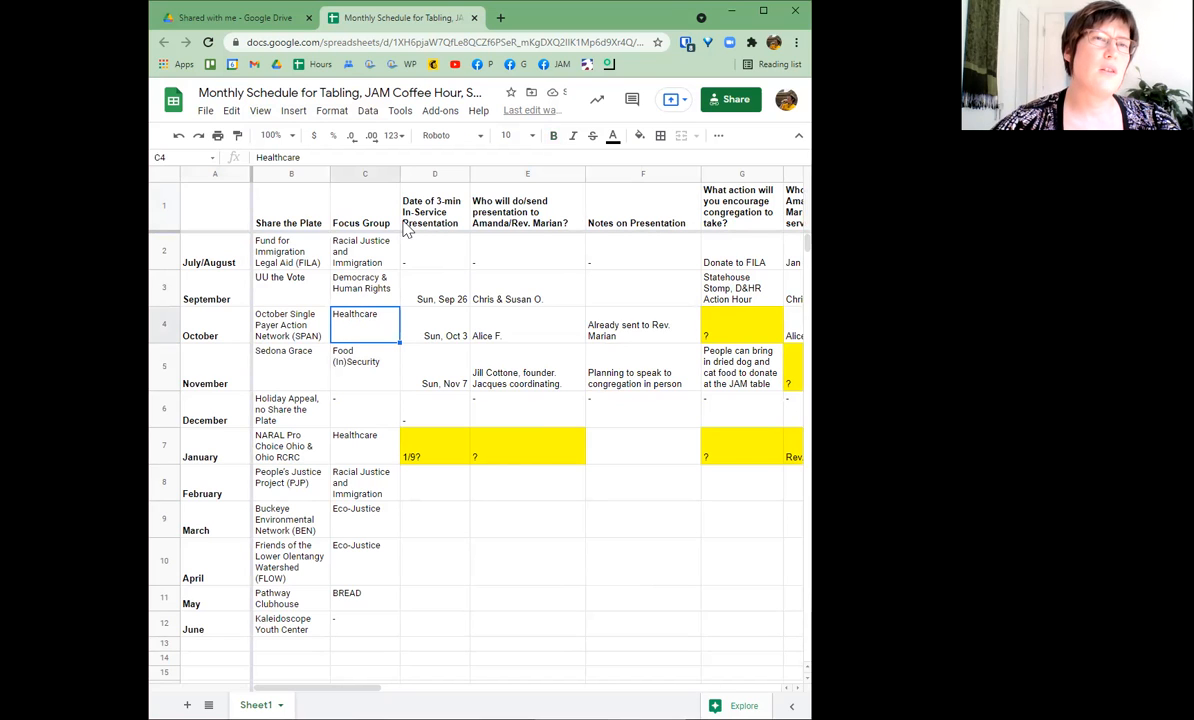
{"action": "left_click", "coordinate": [430, 335]}
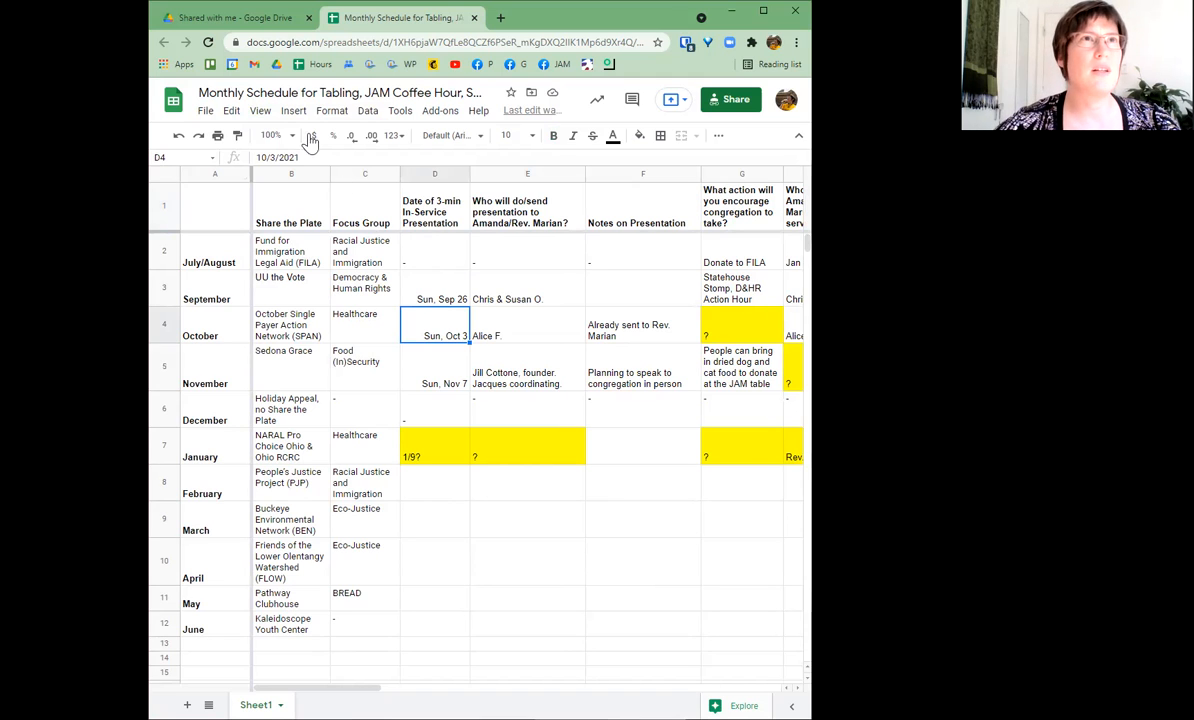
{"action": "left_click", "coordinate": [260, 111]}
{"action": "mouse_move", "coordinate": [269, 140]}
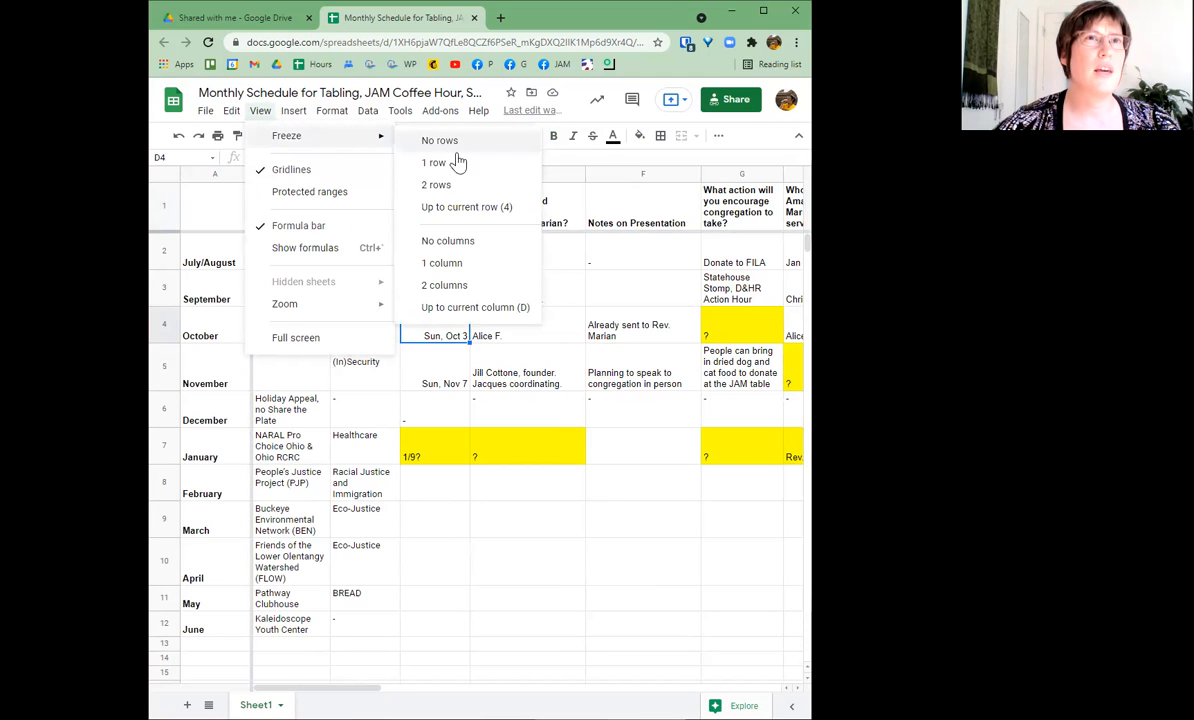
{"action": "left_click", "coordinate": [466, 208]}
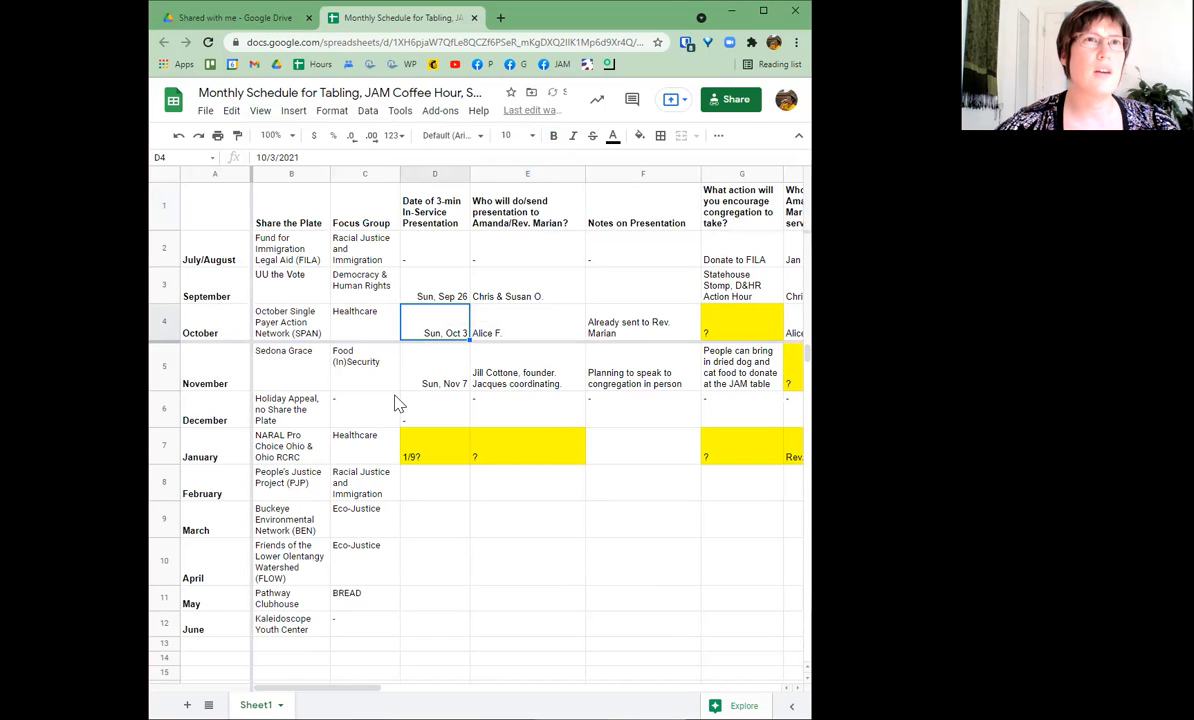
- Jump down and back up column D to test scrolling with rows 1–4 frozen
{"action": "key", "text": "Down"}
{"action": "key", "text": "Down"}
{"action": "key", "text": "Down"}
{"action": "key", "text": "Down"}
{"action": "key", "text": "Down"}
{"action": "key", "text": "Down"}
{"action": "key", "text": "Down"}
{"action": "key", "text": "Down"}
{"action": "key", "text": "Down"}
{"action": "key", "text": "Down"}
{"action": "key", "text": "Down"}
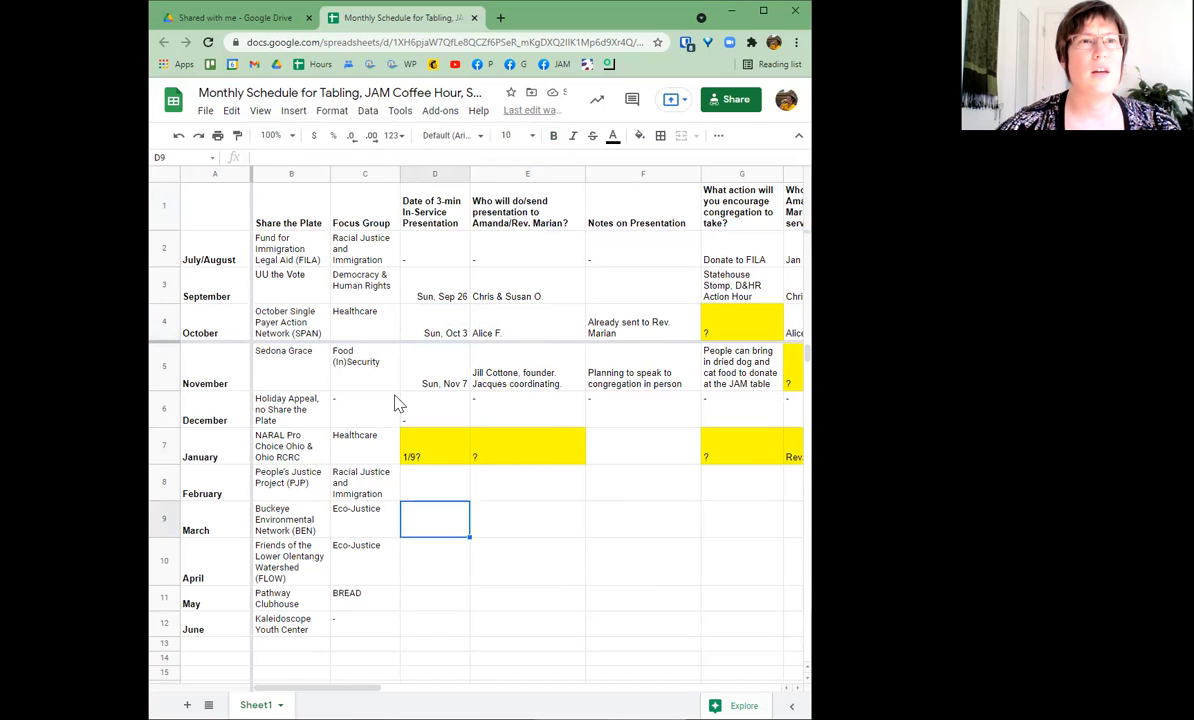
{"action": "key", "text": "Down"}
{"action": "key", "text": "Down"}
{"action": "key", "text": "Down"}
{"action": "key", "text": "Down"}
{"action": "key", "text": "Down"}
{"action": "key", "text": "Down"}
{"action": "key", "text": "Down"}
{"action": "key", "text": "Down"}
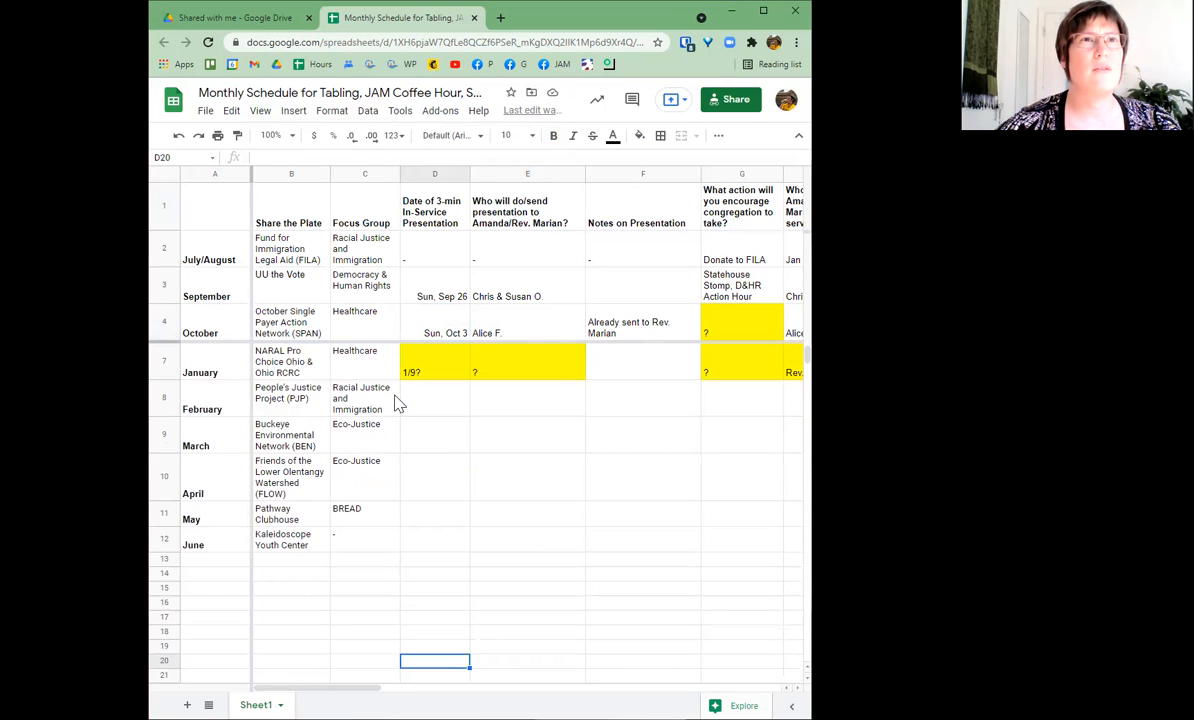
{"action": "key", "text": "Up"}
{"action": "key", "text": "Up"}
{"action": "key", "text": "Up"}
{"action": "key", "text": "Up"}
{"action": "key", "text": "Up"}
{"action": "key", "text": "Up"}
{"action": "key", "text": "Up"}
{"action": "key", "text": "Up"}
{"action": "key", "text": "Up"}
{"action": "key", "text": "Up"}
{"action": "key", "text": "Up"}
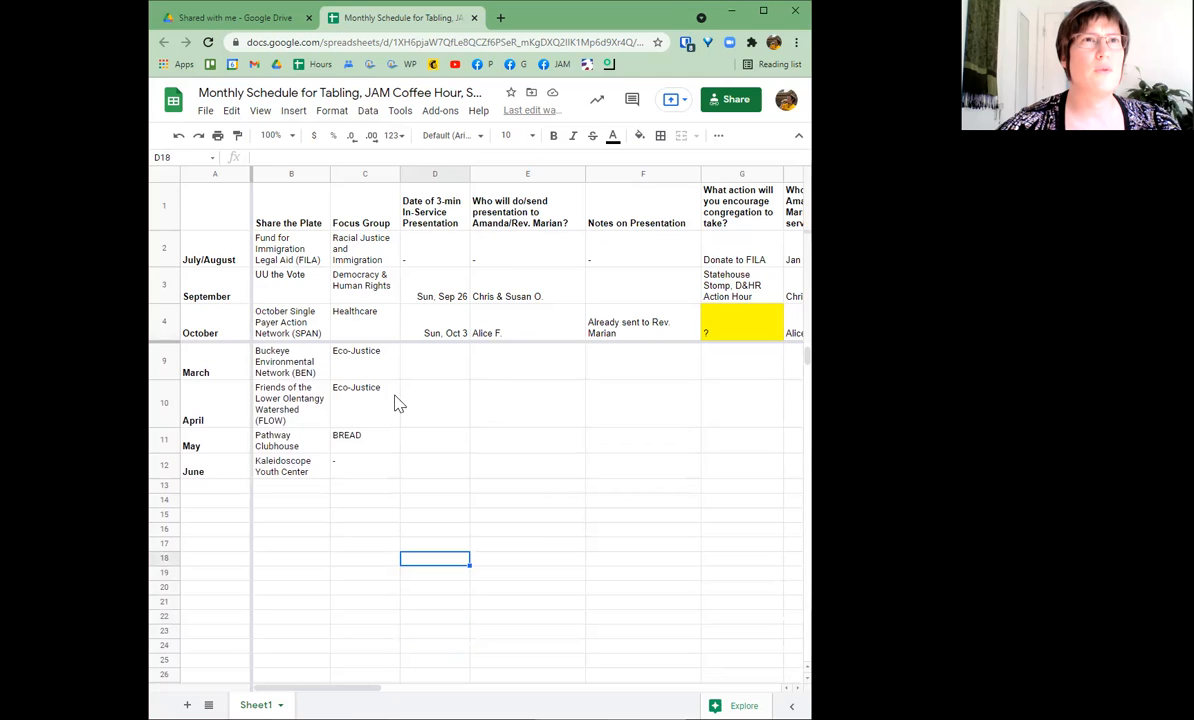
{"action": "key", "text": "Up"}
{"action": "key", "text": "Up"}
{"action": "key", "text": "Up"}
{"action": "key", "text": "Up"}
{"action": "key", "text": "Up"}
{"action": "key", "text": "Up"}
{"action": "key", "text": "Up"}
{"action": "key", "text": "Up"}
{"action": "key", "text": "Up"}
{"action": "key", "text": "Up"}
{"action": "key", "text": "Up"}
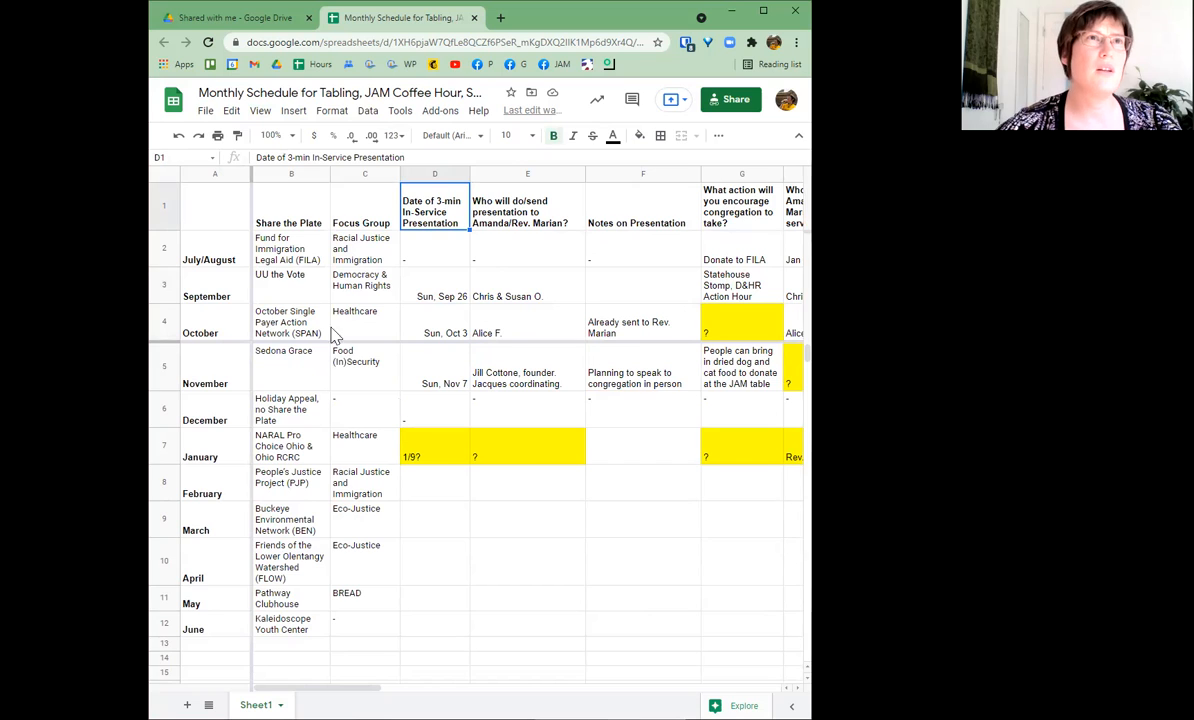
- From A1, reduce the freeze to just header row 1
{"action": "left_click", "coordinate": [206, 208]}
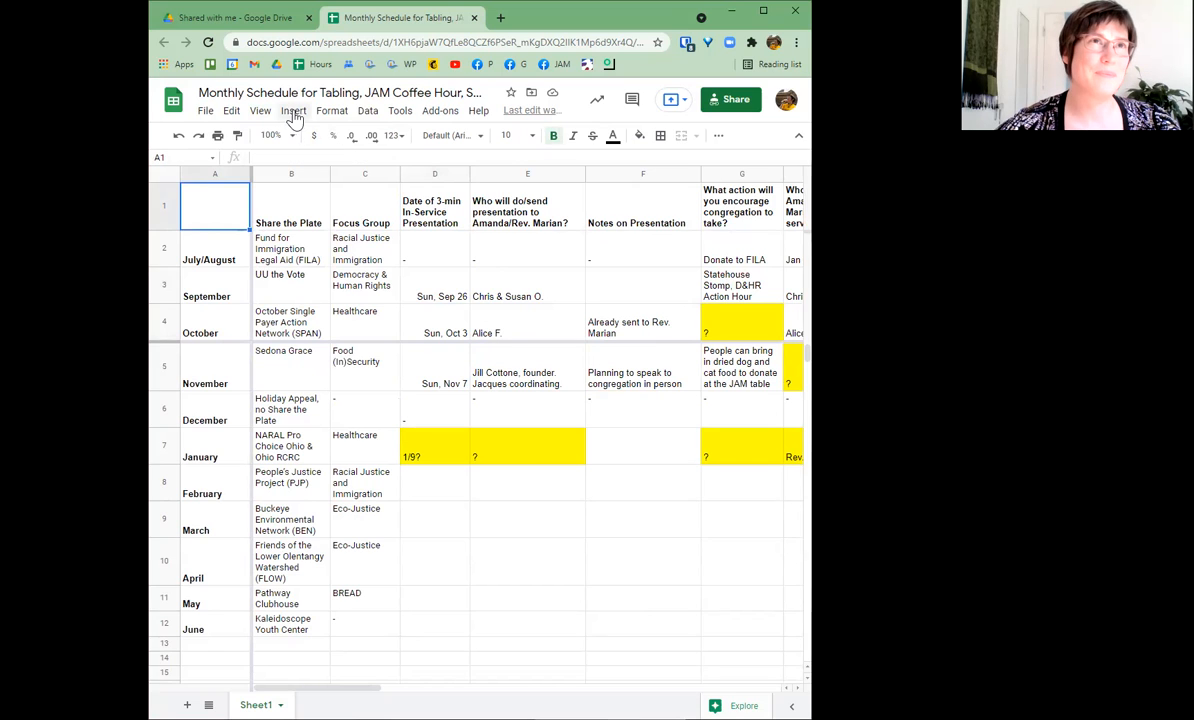
{"action": "left_click", "coordinate": [260, 112]}
{"action": "mouse_move", "coordinate": [270, 140]}
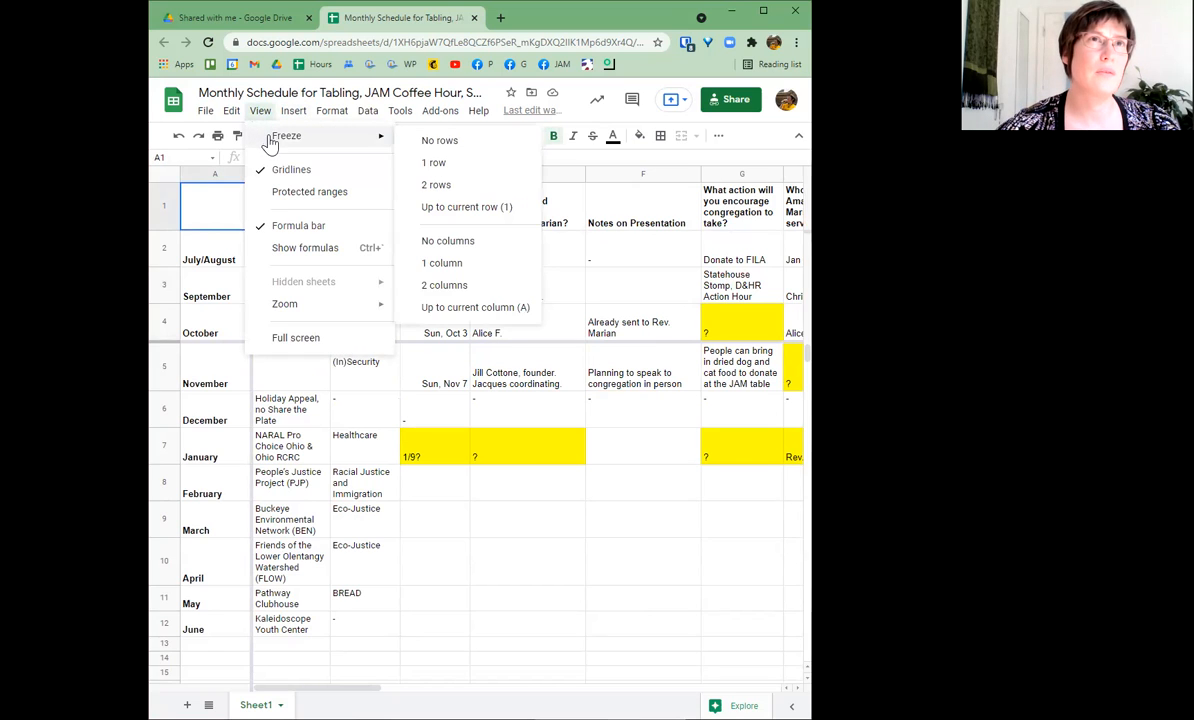
{"action": "left_click", "coordinate": [440, 163]}
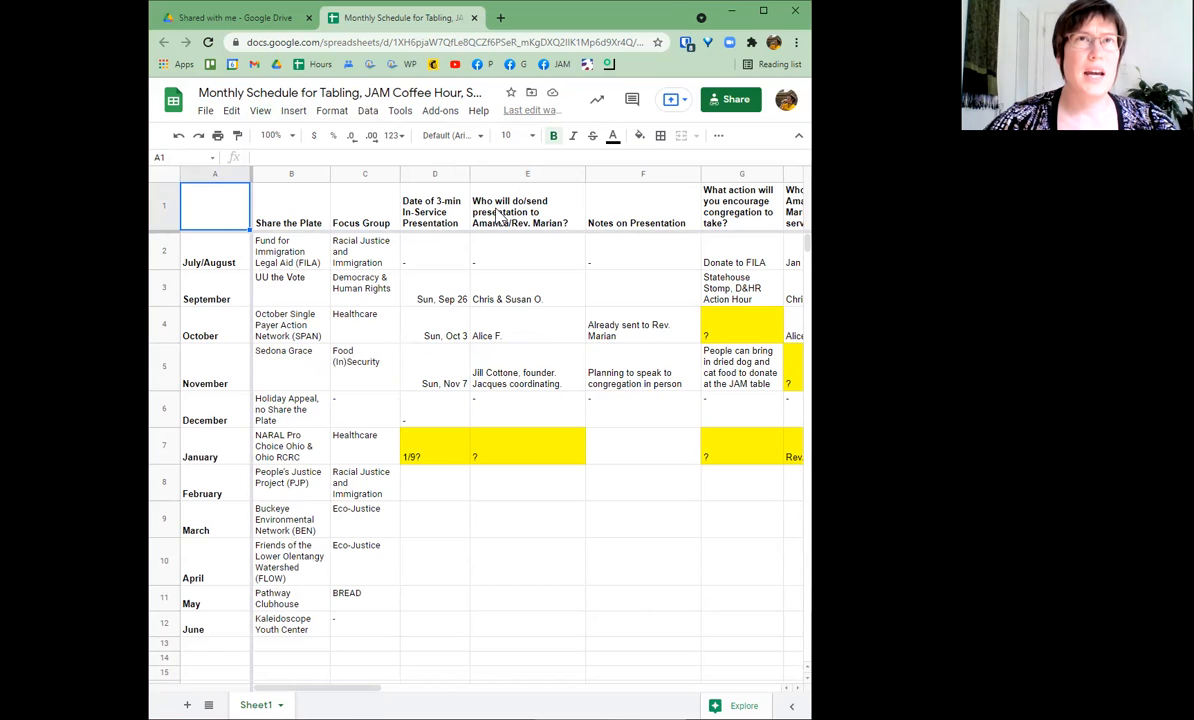
{"action": "left_click", "coordinate": [497, 218]}
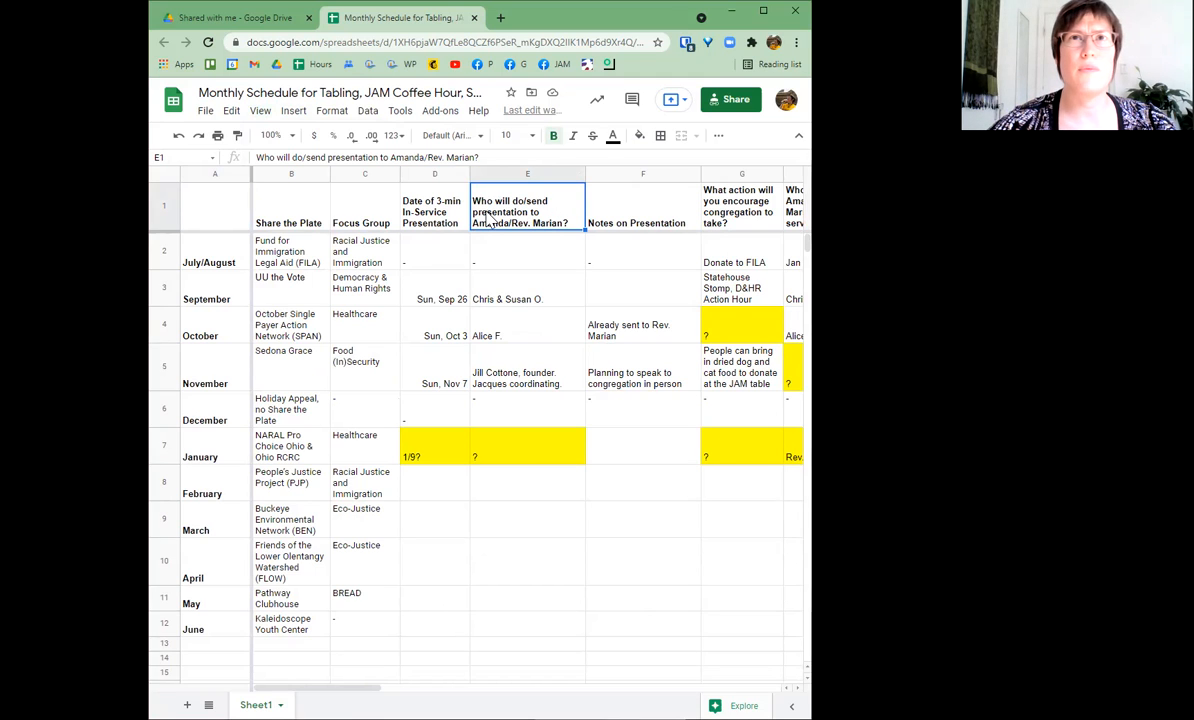
- Widen the browser window to show columns H–K, then narrow it to end at column H
{"action": "left_click", "coordinate": [733, 218]}
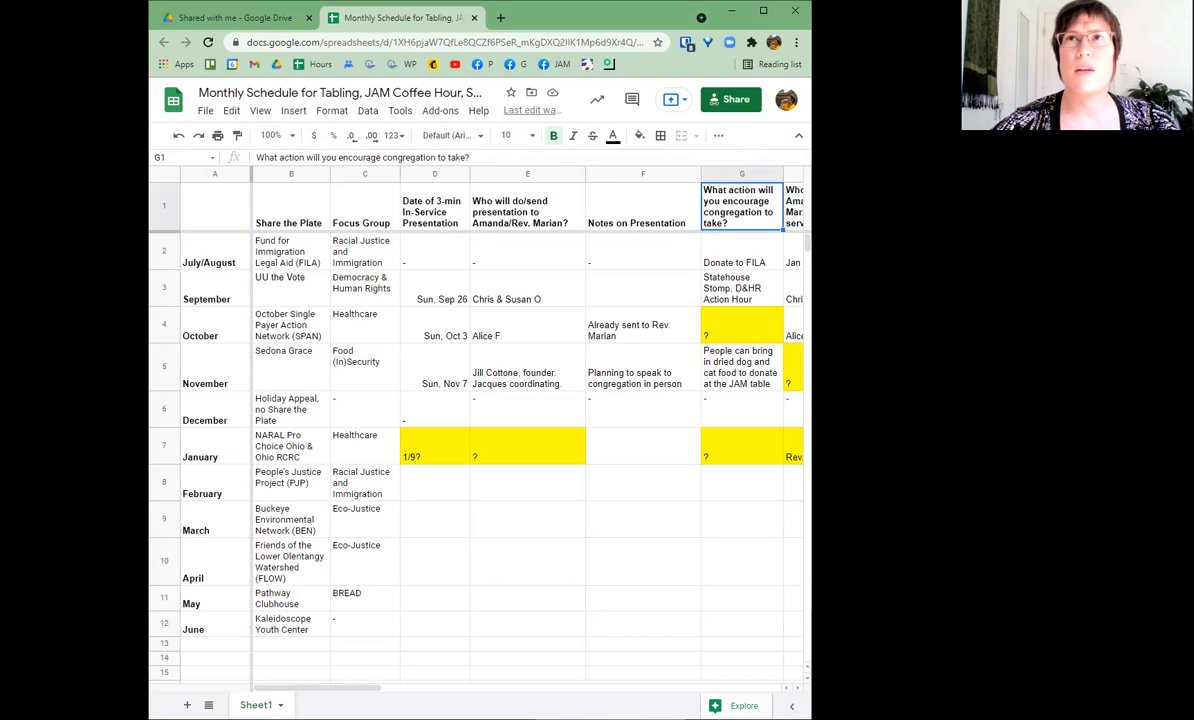
{"action": "left_click_drag", "start_coordinate": [811, 400], "coordinate": [960, 400]}
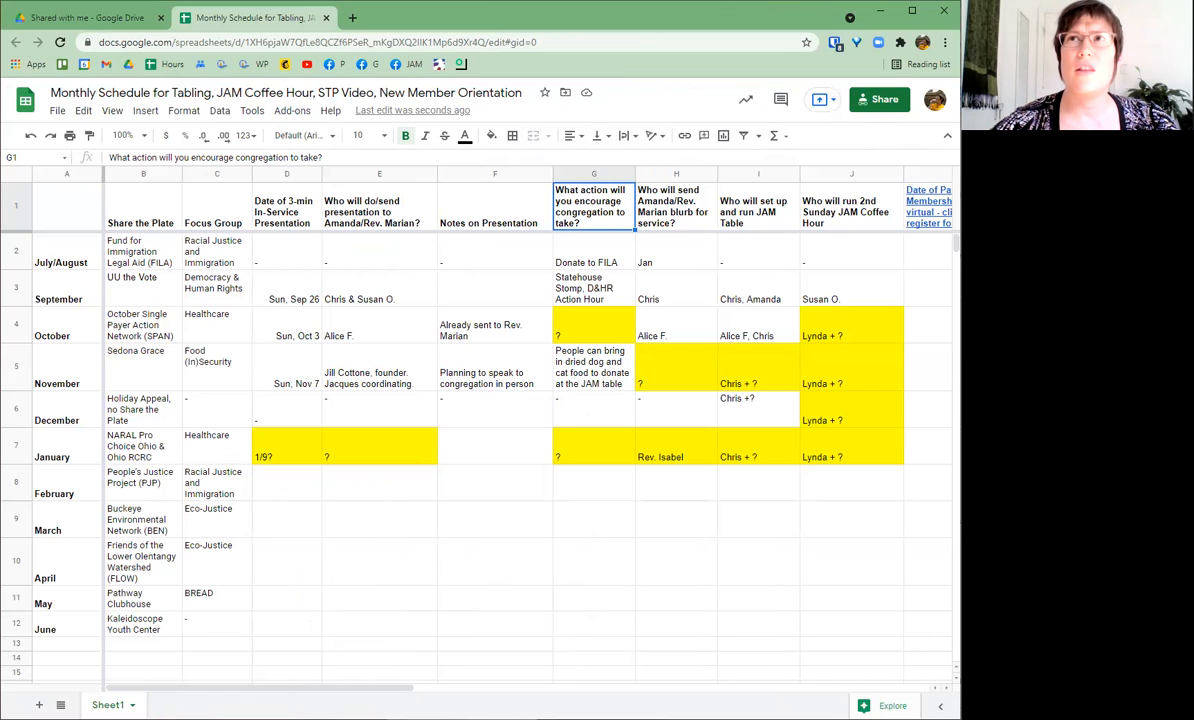
{"action": "left_click_drag", "start_coordinate": [959, 150], "coordinate": [845, 150]}
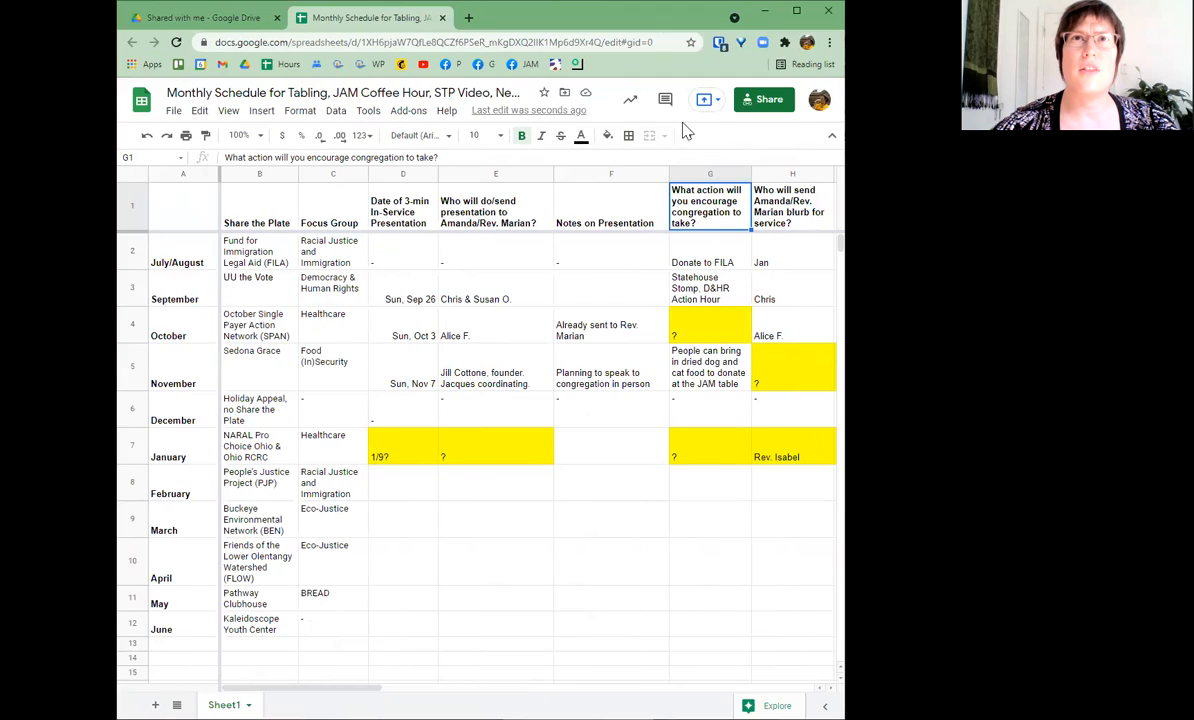
- Look over the toolbar's hidden More options and the Text wrapping choices
{"action": "left_click", "coordinate": [687, 139]}
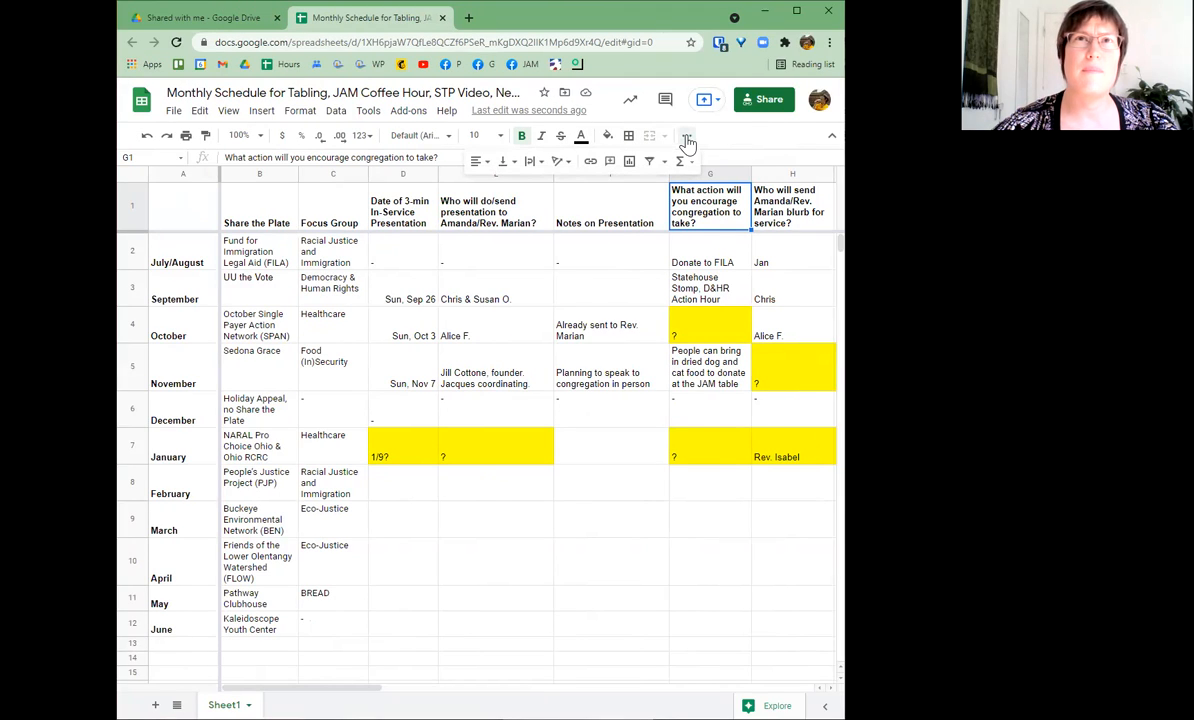
{"action": "left_click", "coordinate": [535, 166]}
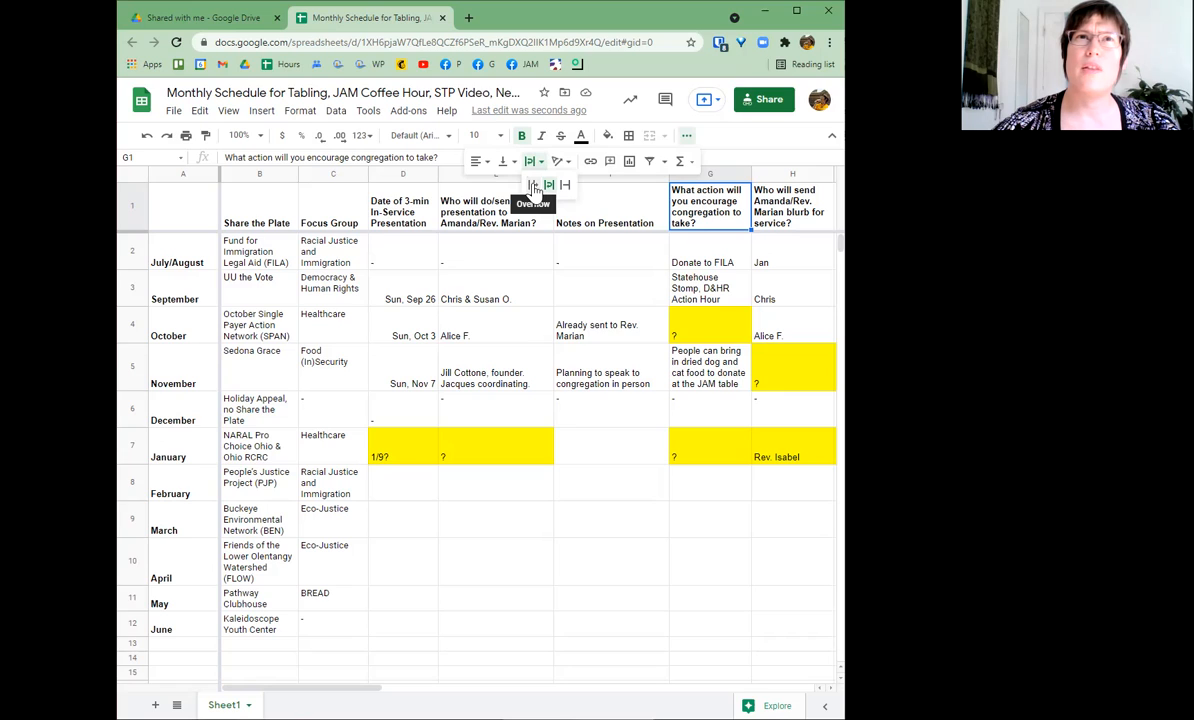
{"action": "left_click", "coordinate": [534, 163]}
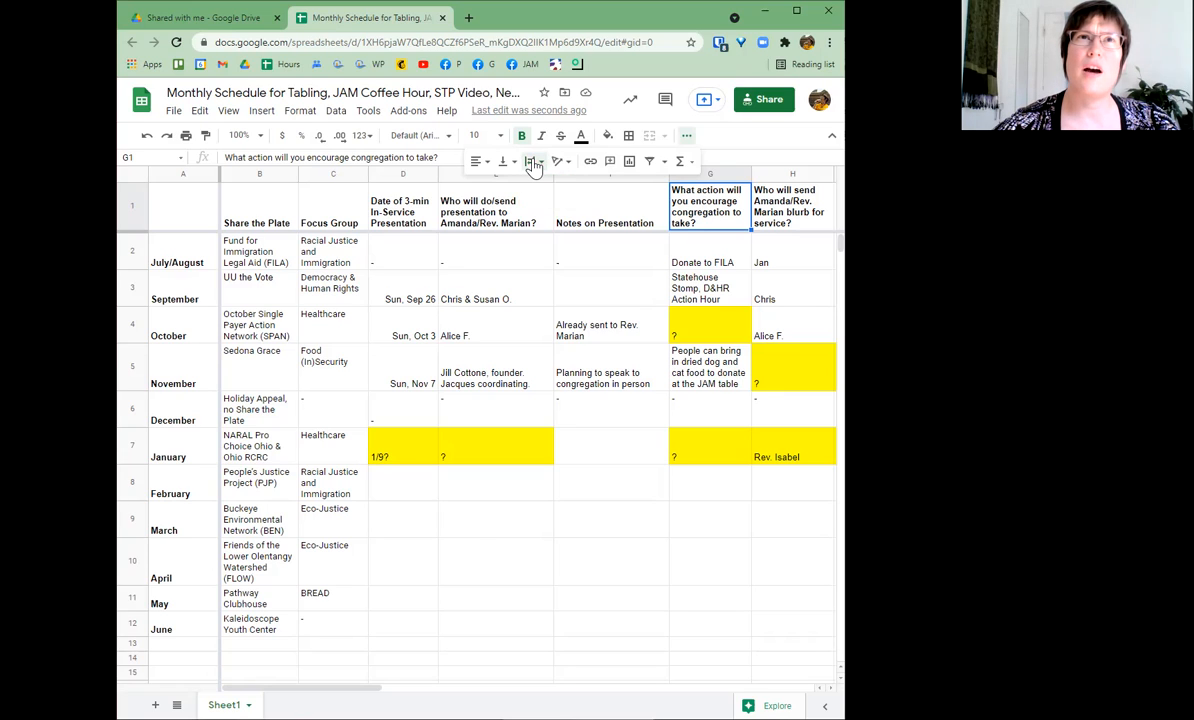
- Copy the G1 header question and select empty cell E10 as the target
{"action": "left_click", "coordinate": [670, 278]}
{"action": "left_click", "coordinate": [700, 228]}
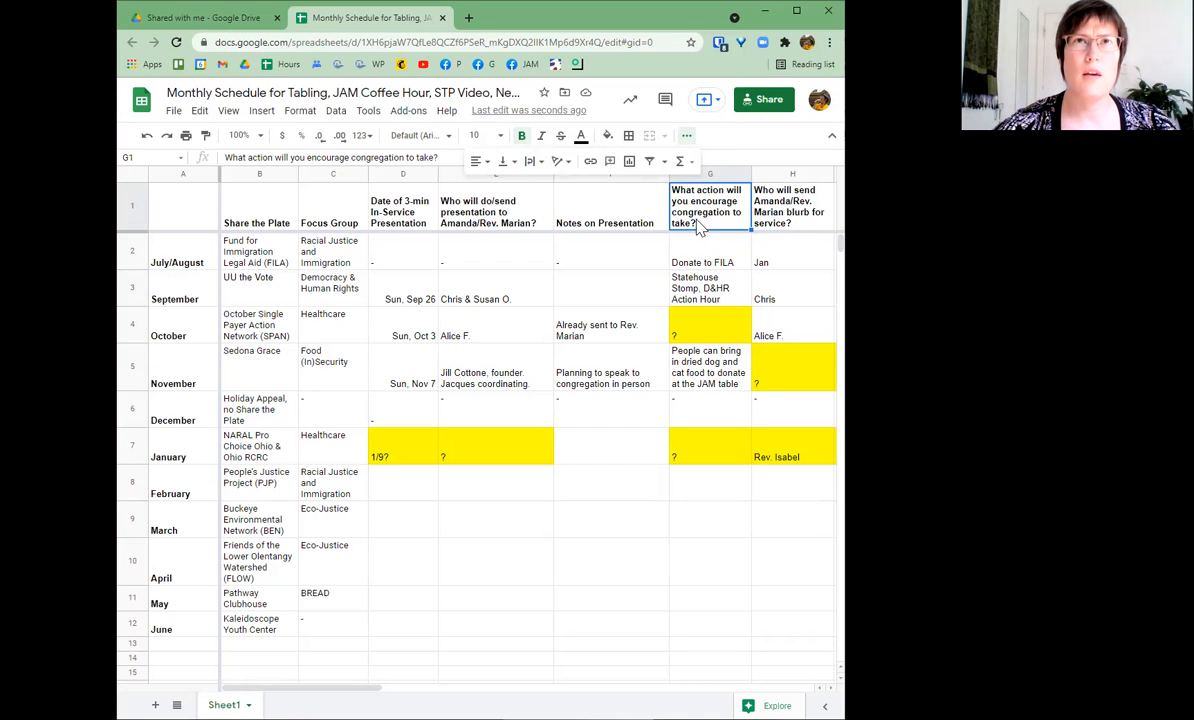
{"action": "key", "text": "ctrl+c"}
{"action": "left_click", "coordinate": [470, 566]}
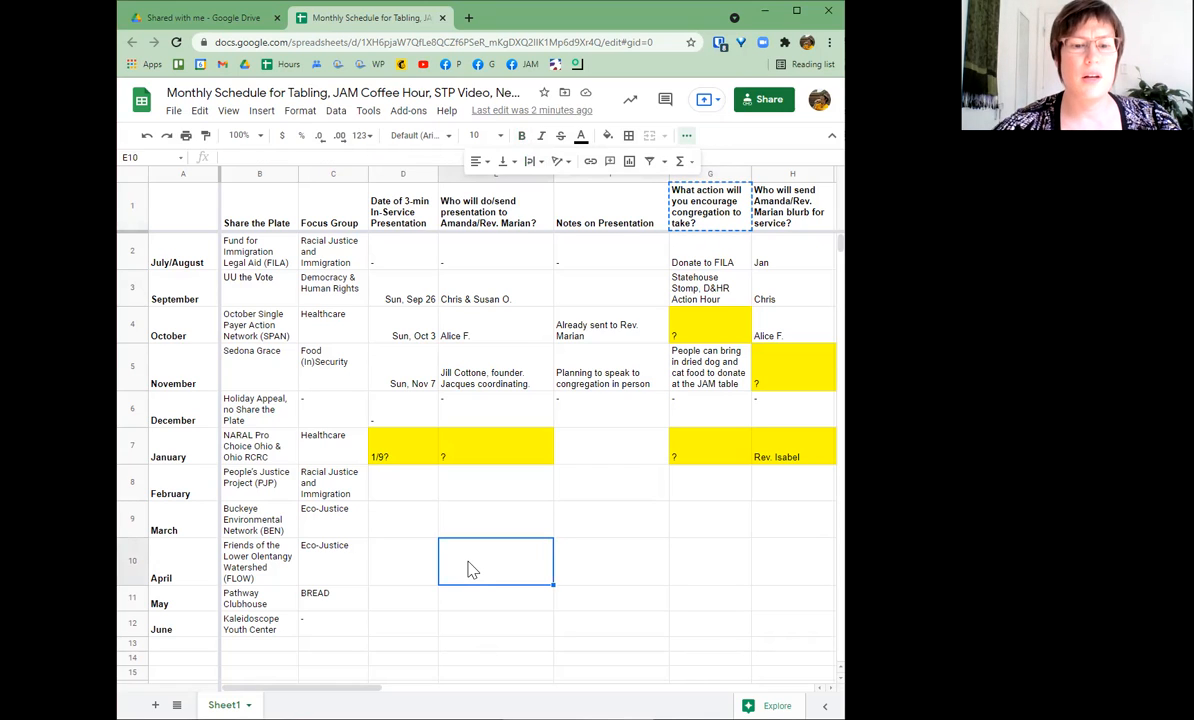
- Paste the G1 question into E10 and set its text wrapping to Overflow
{"action": "key", "text": "ctrl+v"}
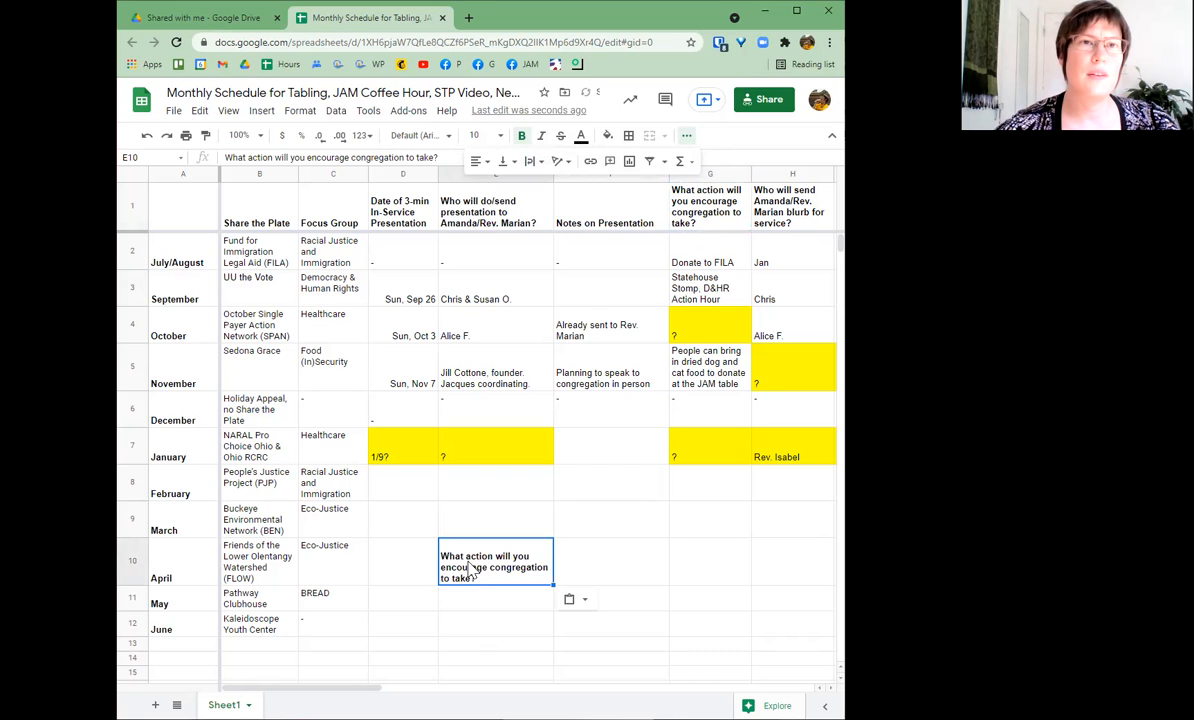
{"action": "left_click", "coordinate": [589, 547]}
{"action": "left_click", "coordinate": [460, 560]}
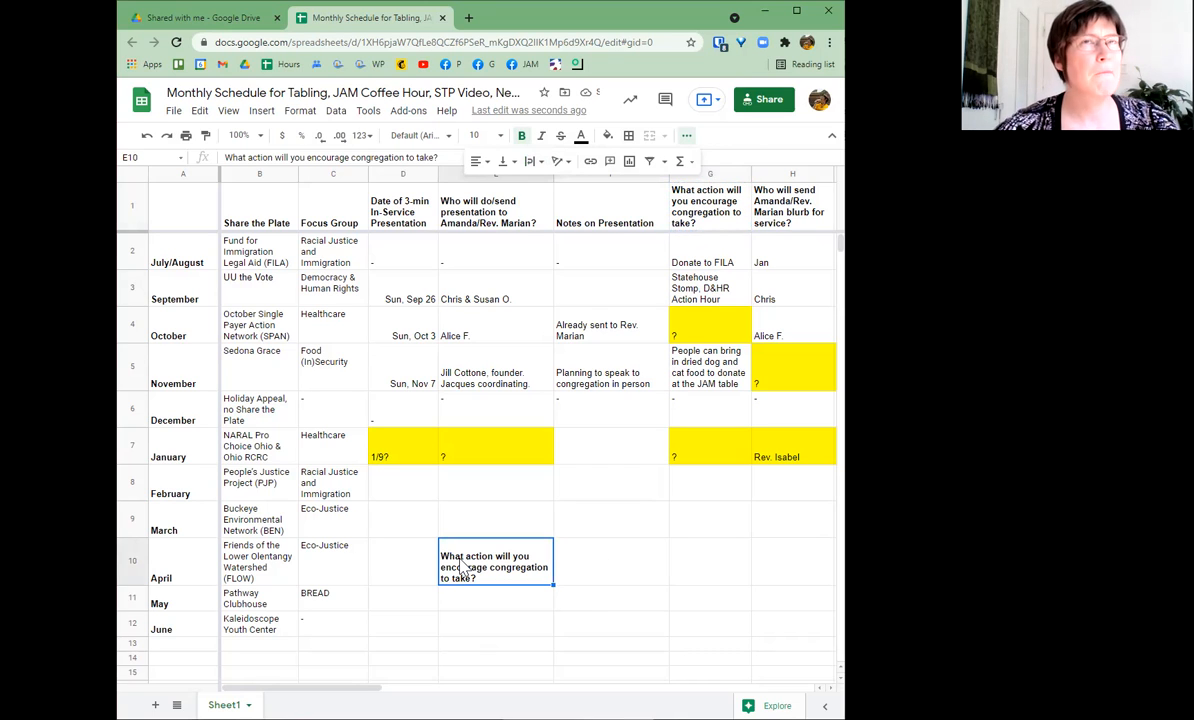
{"action": "left_click", "coordinate": [533, 165]}
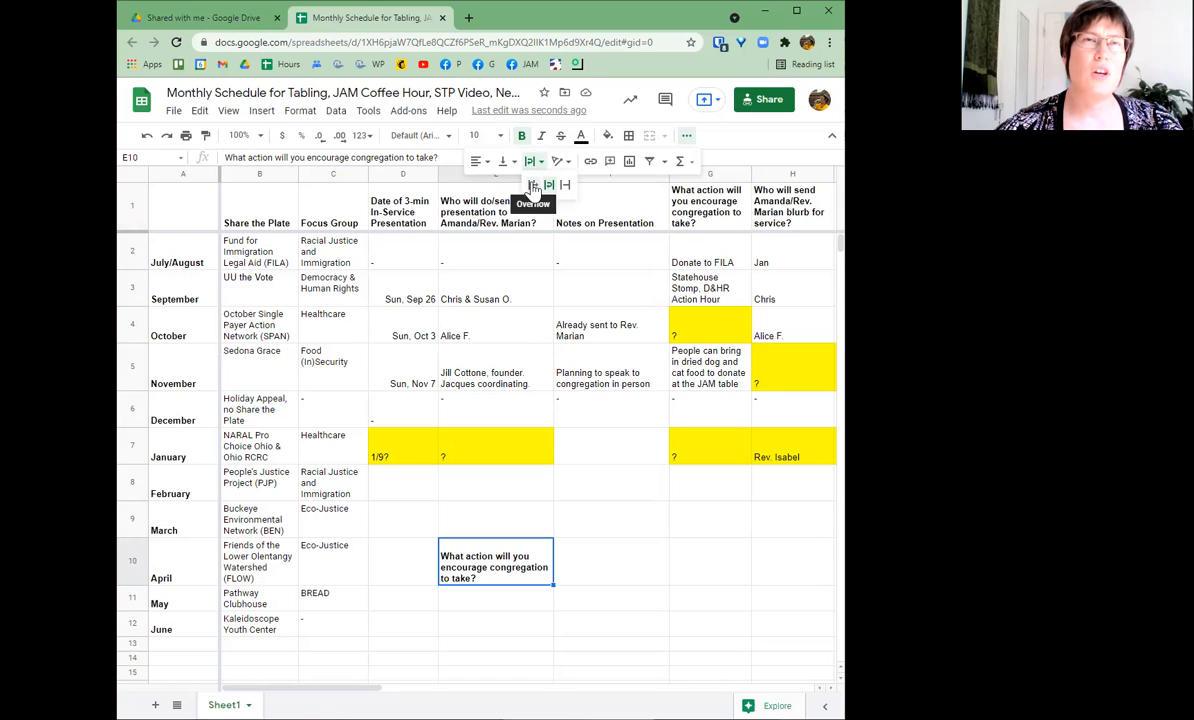
{"action": "left_click", "coordinate": [533, 186]}
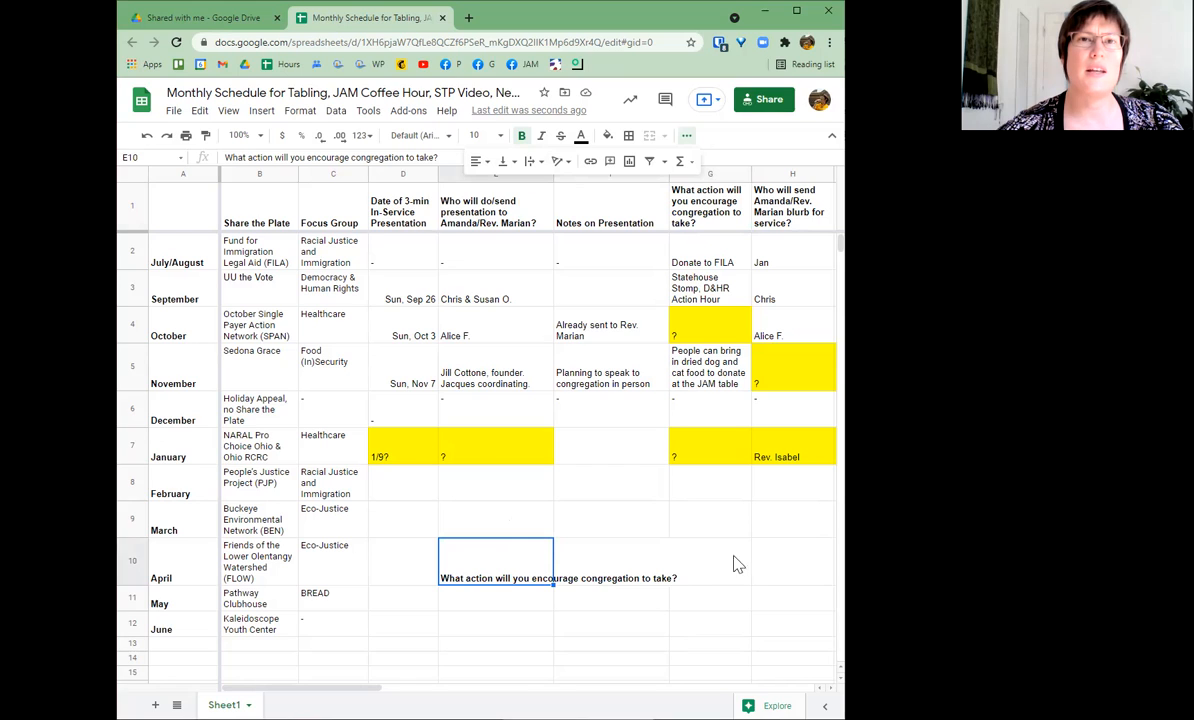
- Enter a volunteer's first name in G10, next to the overflowing question
{"action": "left_click", "coordinate": [700, 598]}
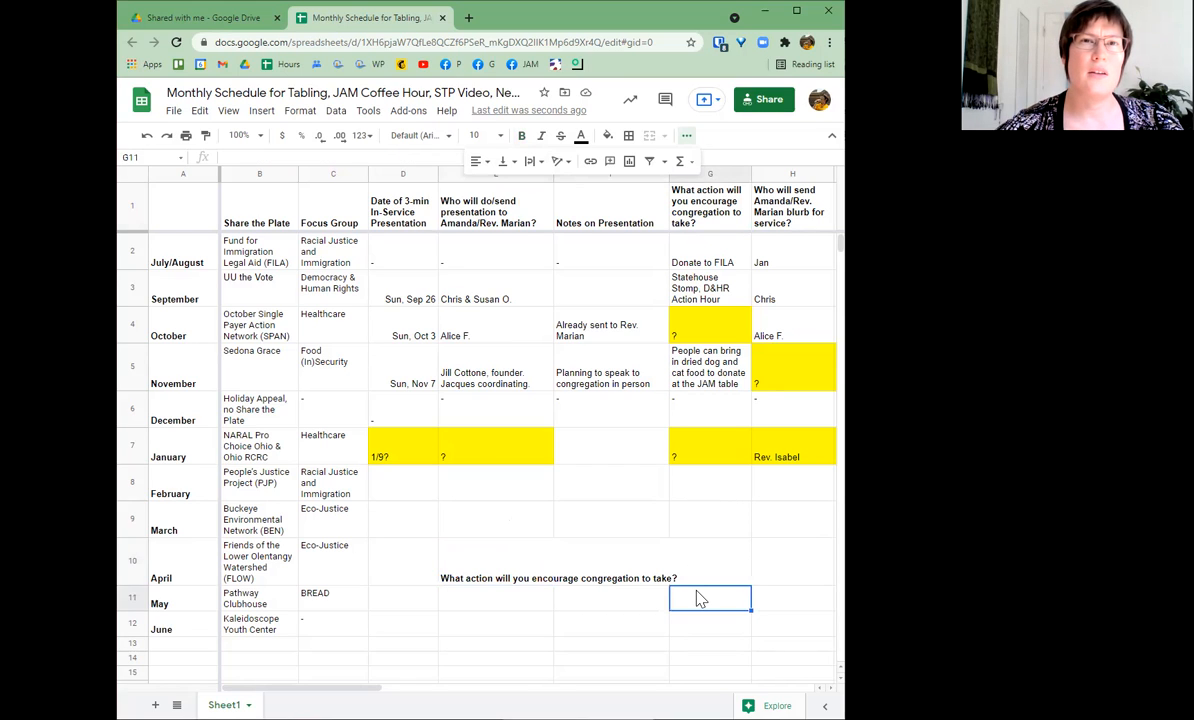
{"action": "left_click", "coordinate": [700, 574]}
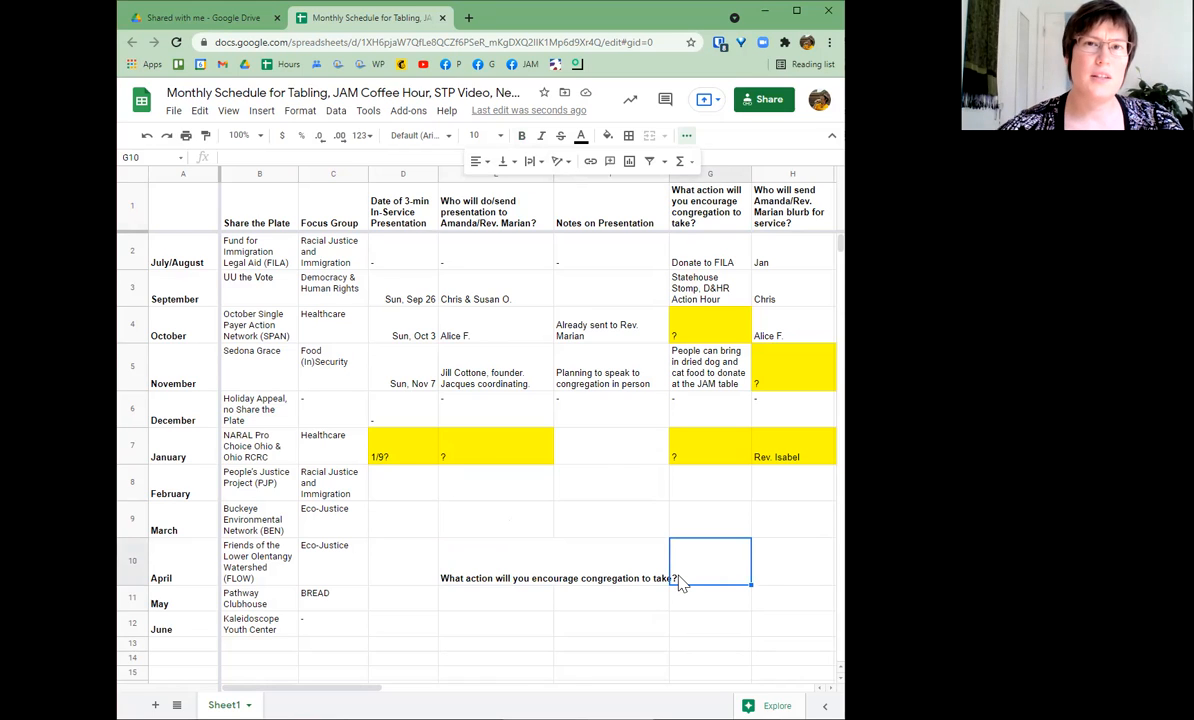
{"action": "type", "text": "Amanda"}
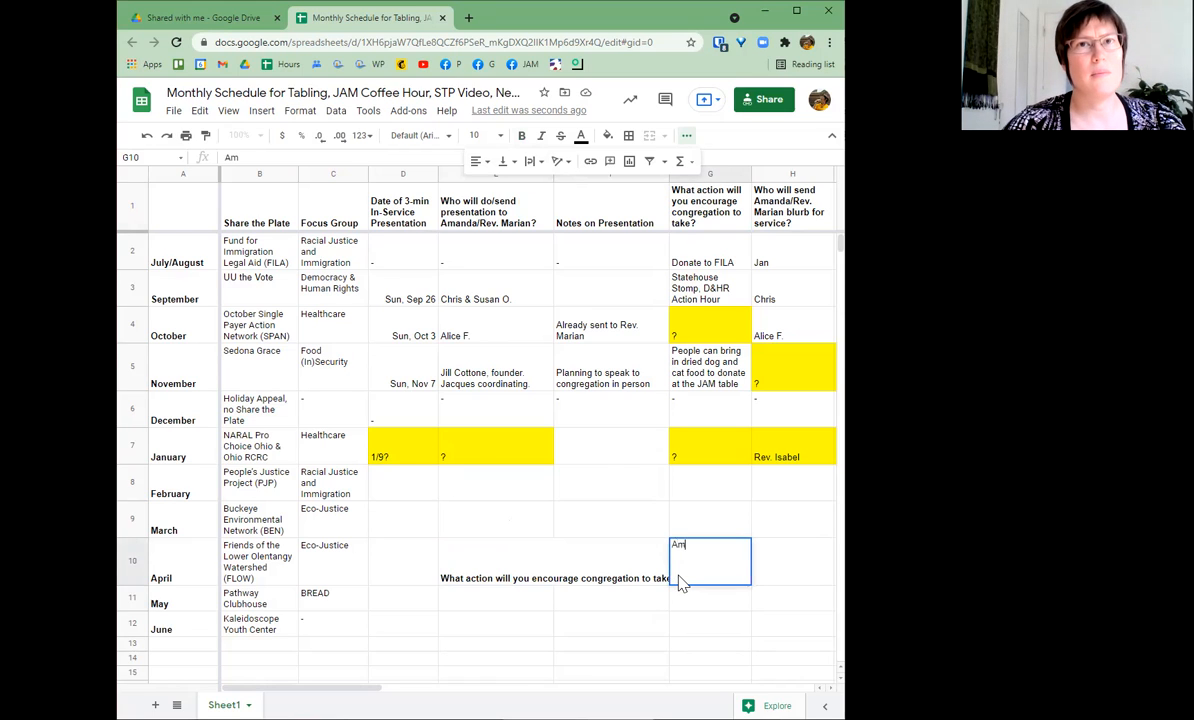
{"action": "key", "text": "Return"}
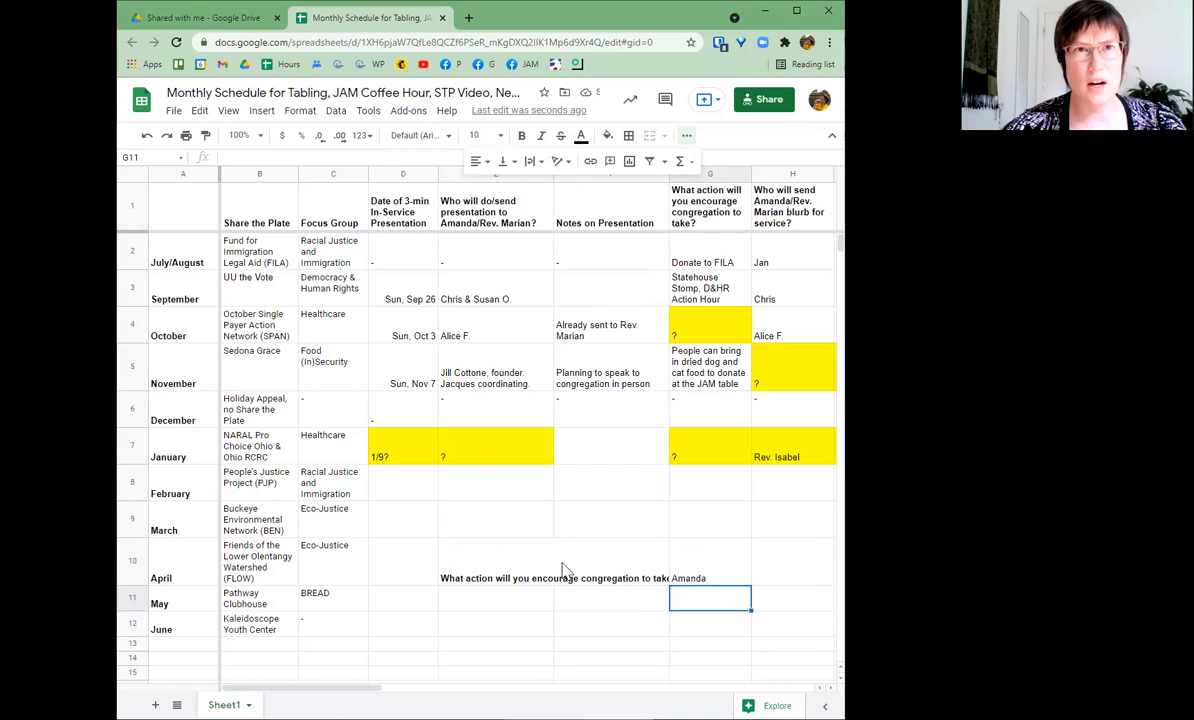
- Drag the name into F10, then cut and paste it back into G10
{"action": "left_click", "coordinate": [710, 568]}
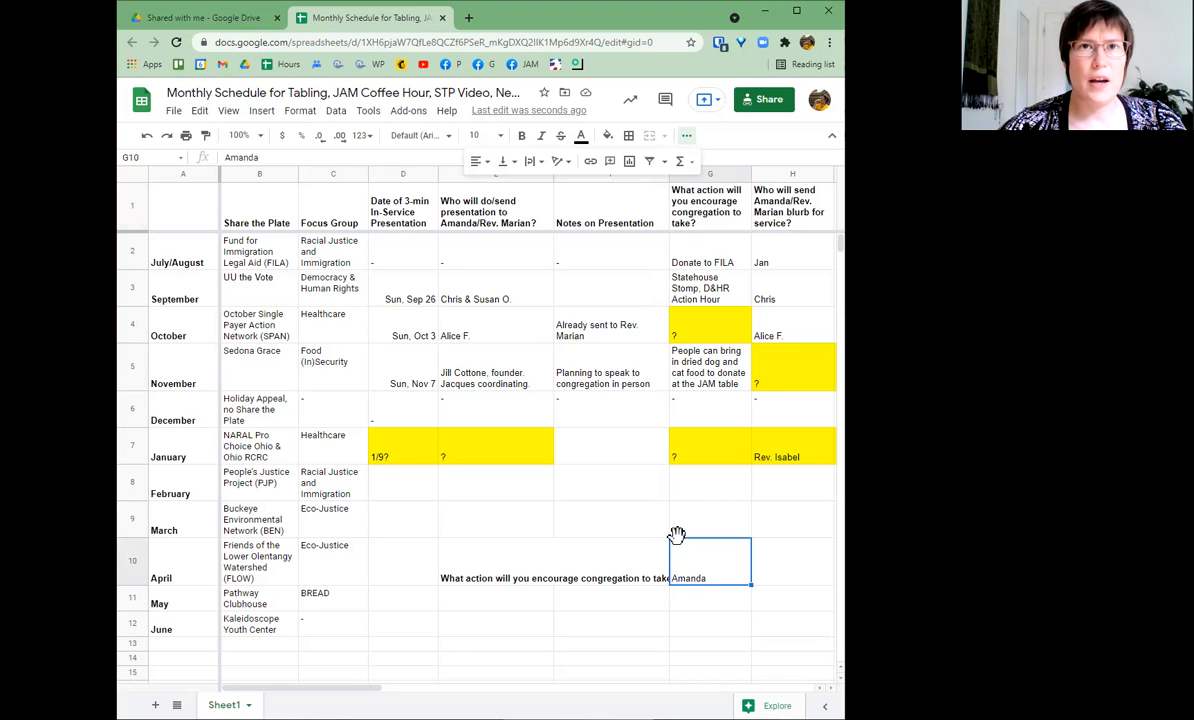
{"action": "left_click_drag", "start_coordinate": [677, 537], "coordinate": [624, 548]}
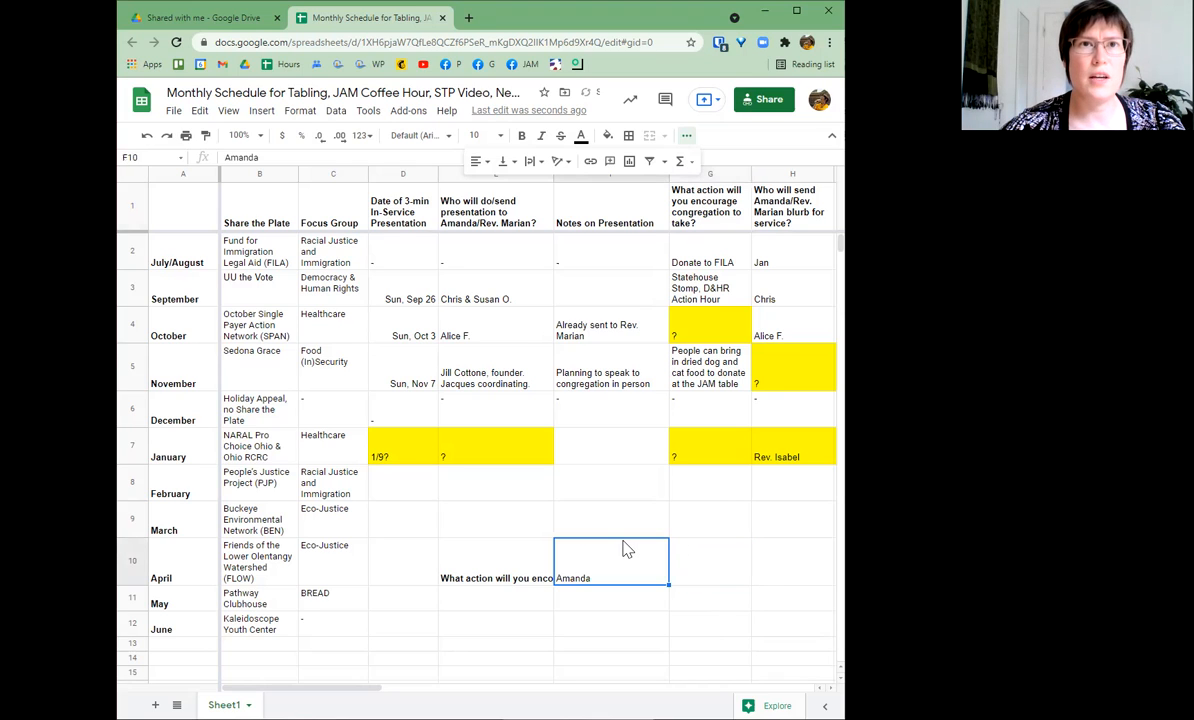
{"action": "left_click", "coordinate": [608, 624]}
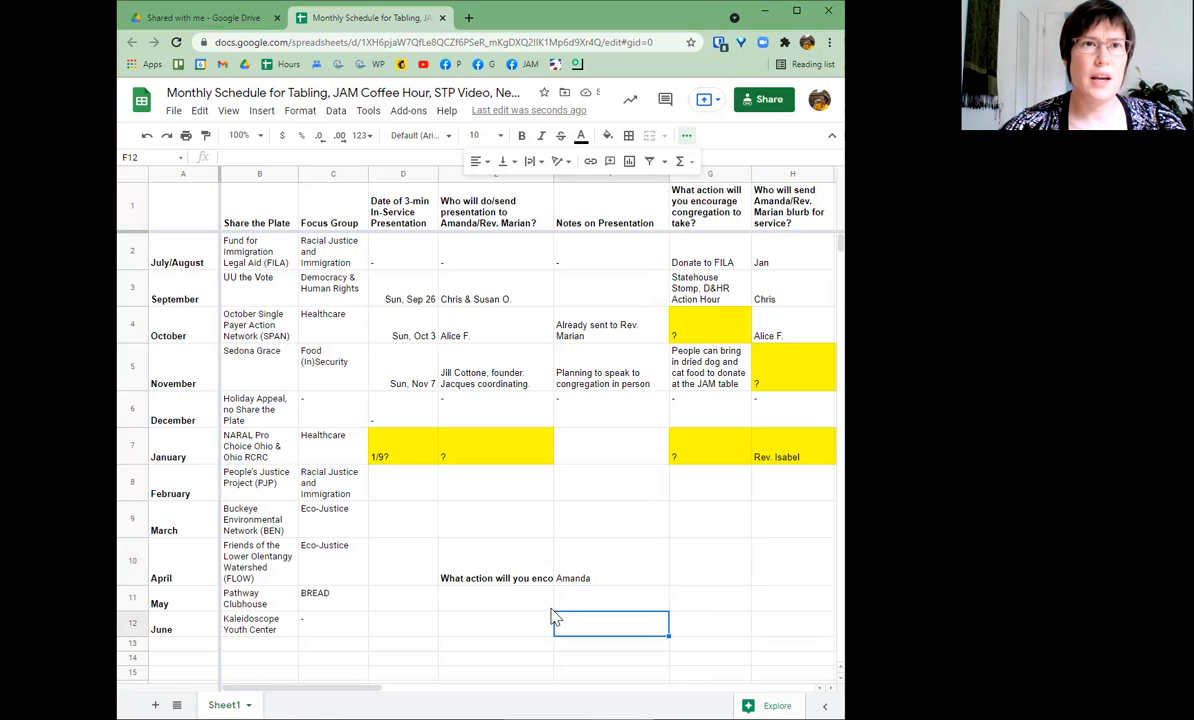
{"action": "left_click", "coordinate": [576, 578]}
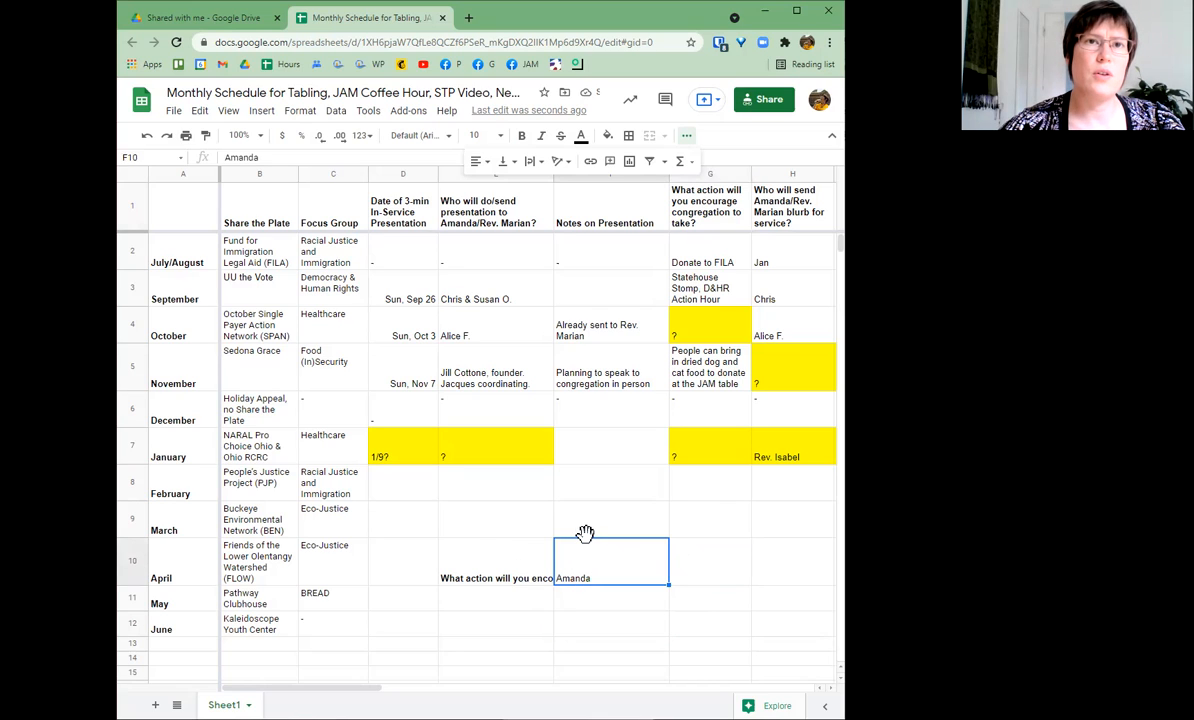
{"action": "key", "text": "ctrl+c"}
{"action": "left_click", "coordinate": [682, 562]}
{"action": "key", "text": "ctrl+v"}
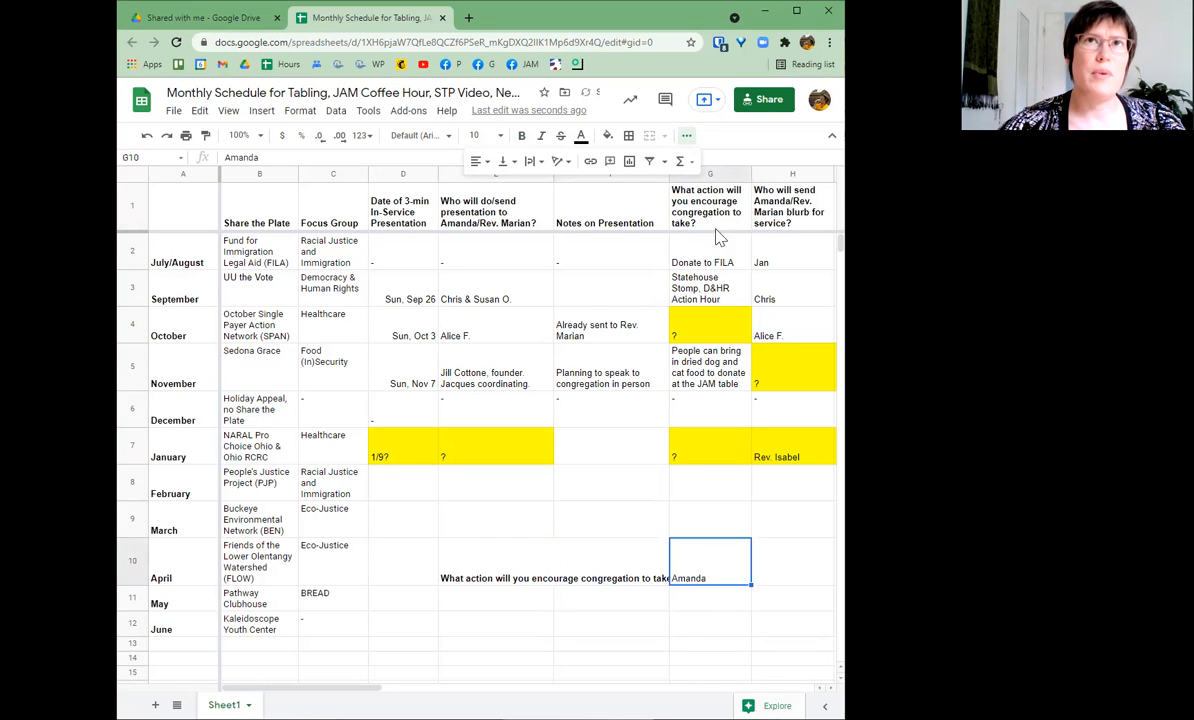
{"action": "left_click", "coordinate": [493, 569]}
{"action": "left_click", "coordinate": [529, 163]}
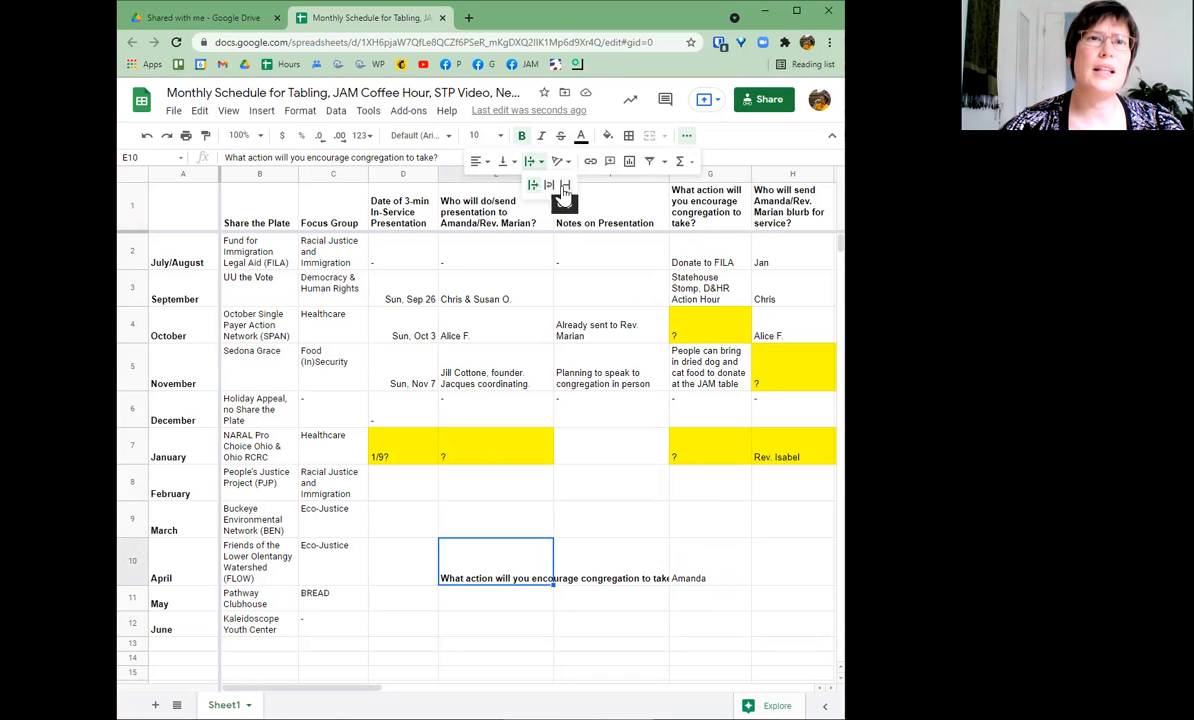
- Clip E10's question at the cell edge and view its full text in the formula bar
{"action": "left_click", "coordinate": [565, 193]}
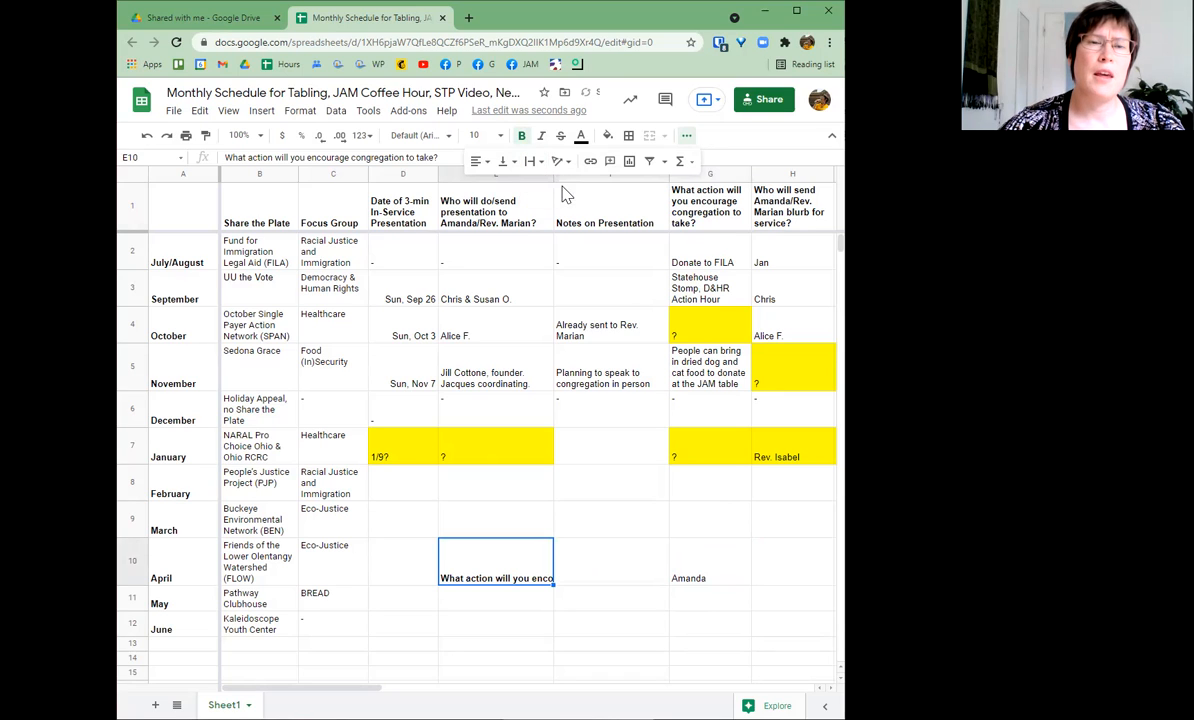
{"action": "left_click", "coordinate": [607, 584]}
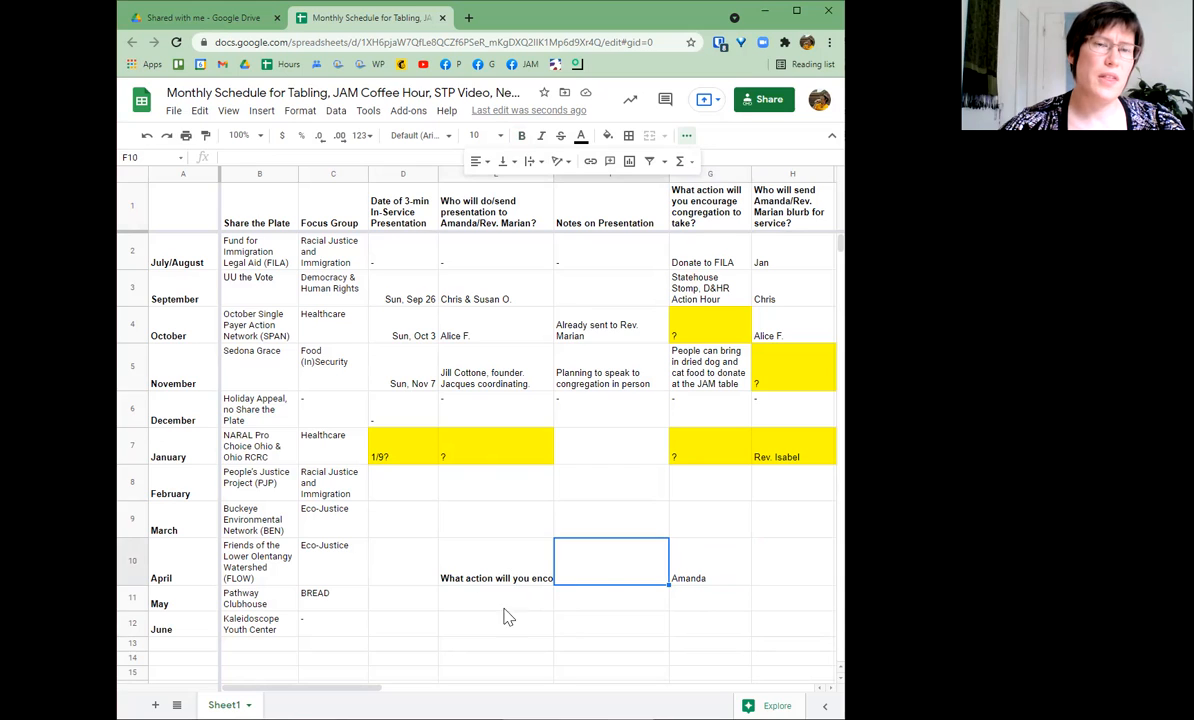
{"action": "double_click", "coordinate": [503, 578]}
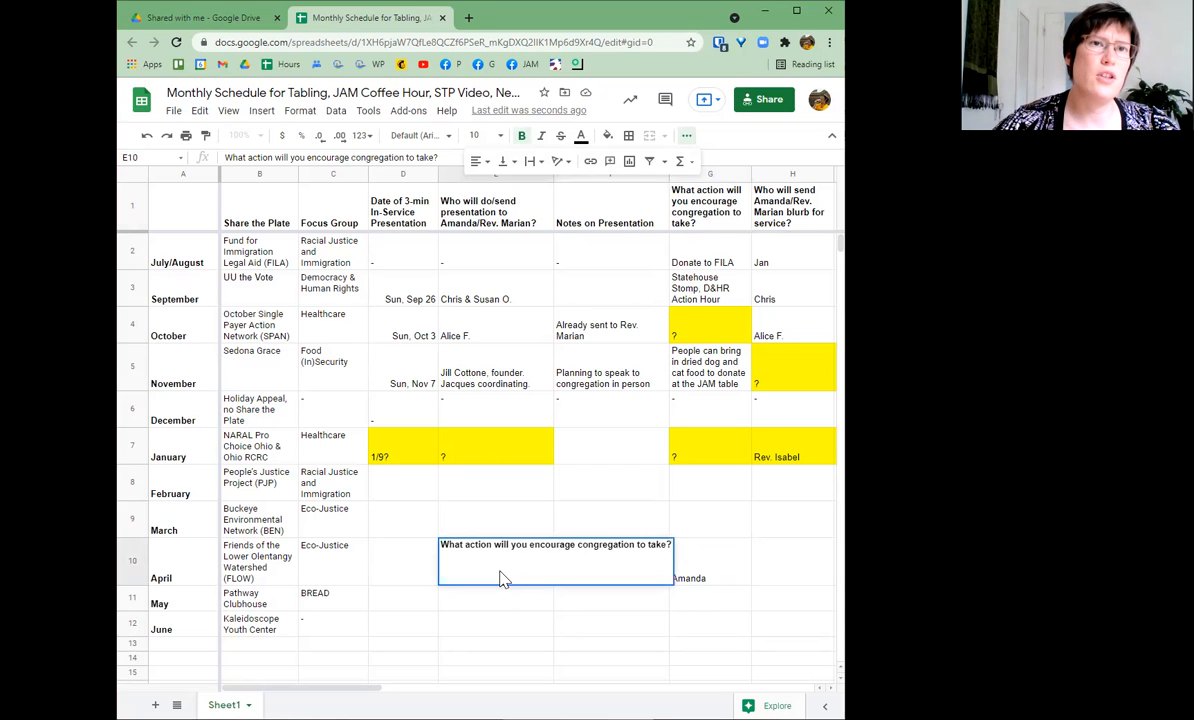
{"action": "key", "text": "Return"}
{"action": "key", "text": "Down"}
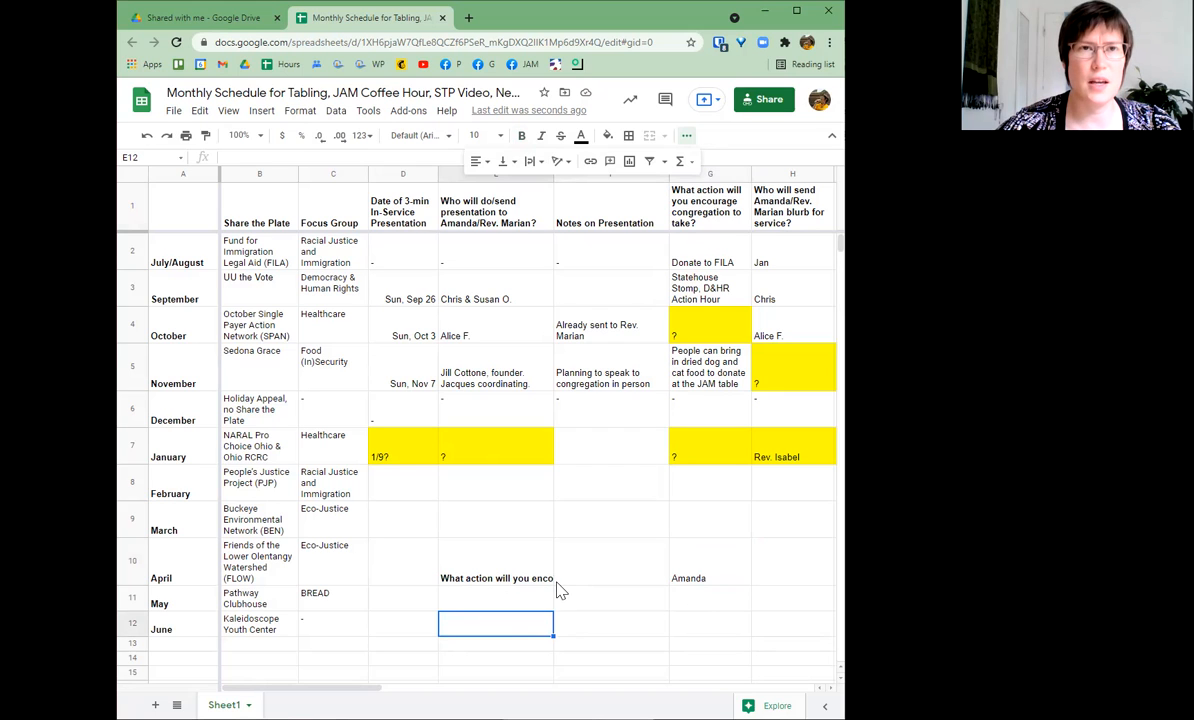
{"action": "left_click", "coordinate": [505, 569]}
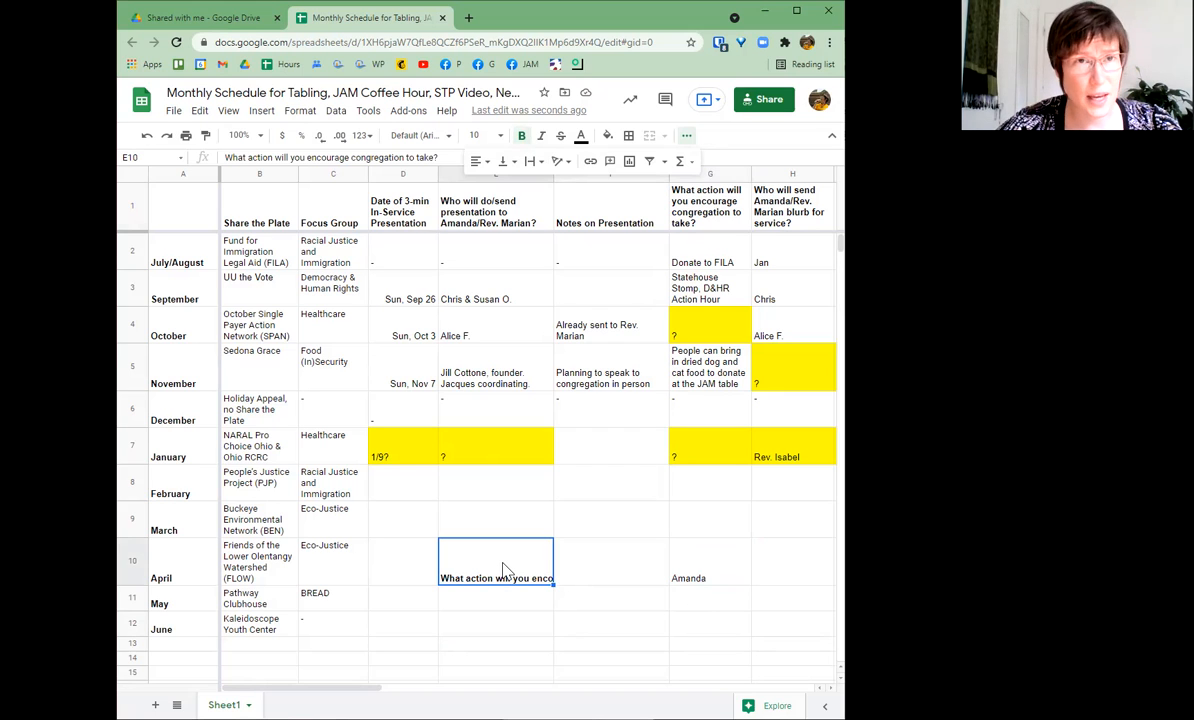
{"action": "left_click", "coordinate": [449, 157]}
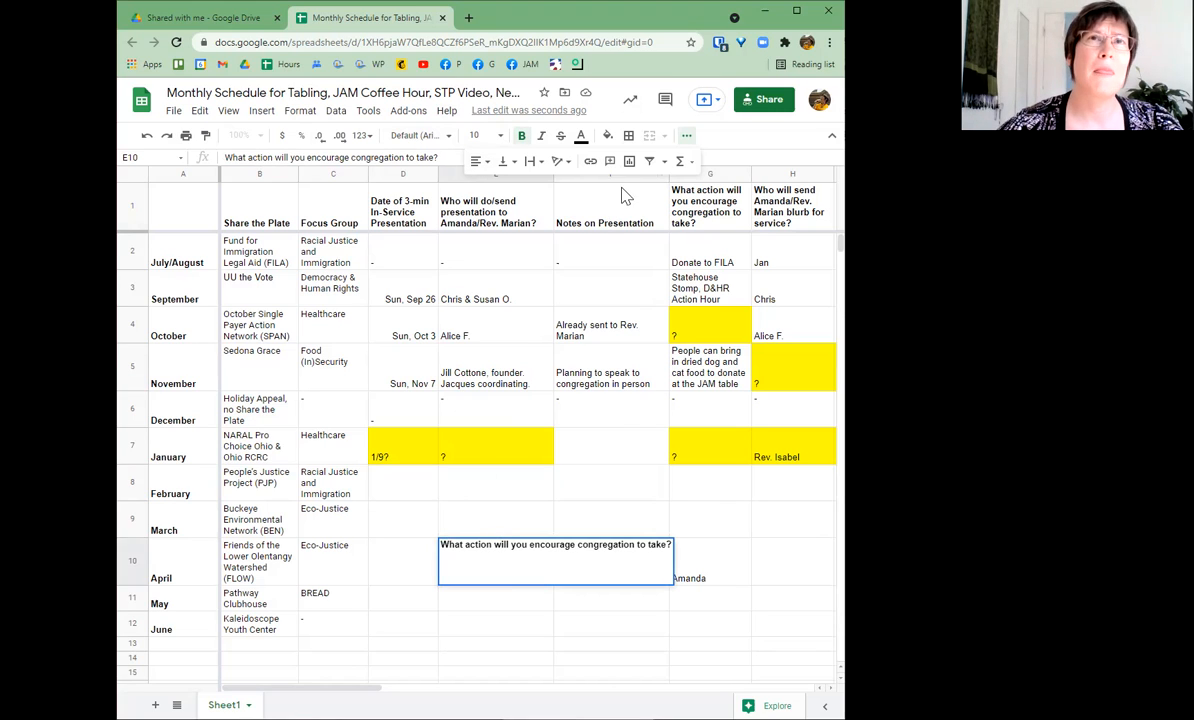
{"action": "key", "text": "Return"}
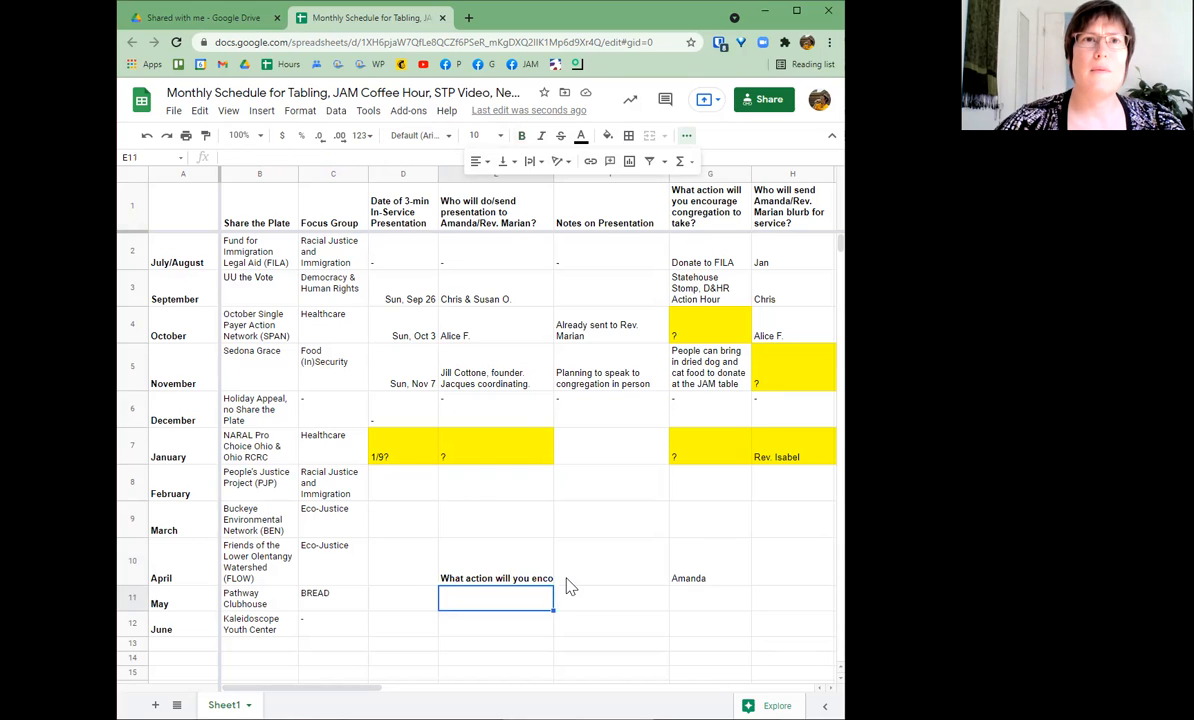
- Set E10's text wrapping to Wrap so the question fits on three lines
{"action": "left_click", "coordinate": [563, 576]}
{"action": "left_click", "coordinate": [488, 537]}
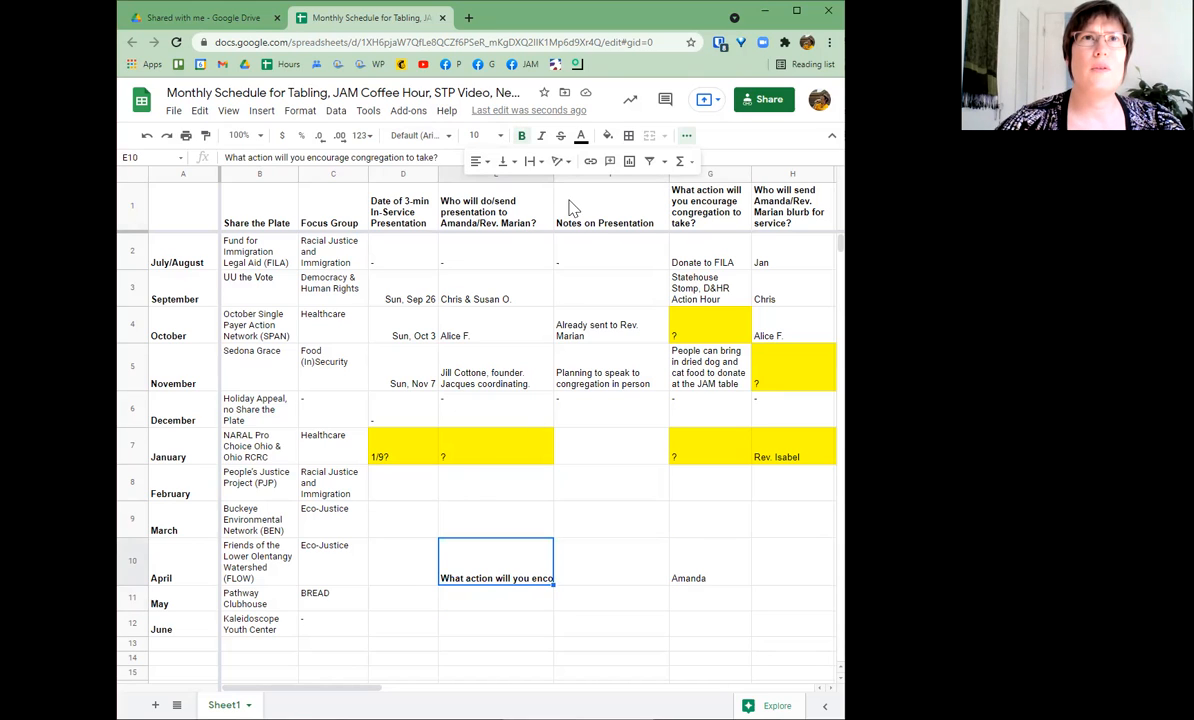
{"action": "left_click", "coordinate": [531, 162]}
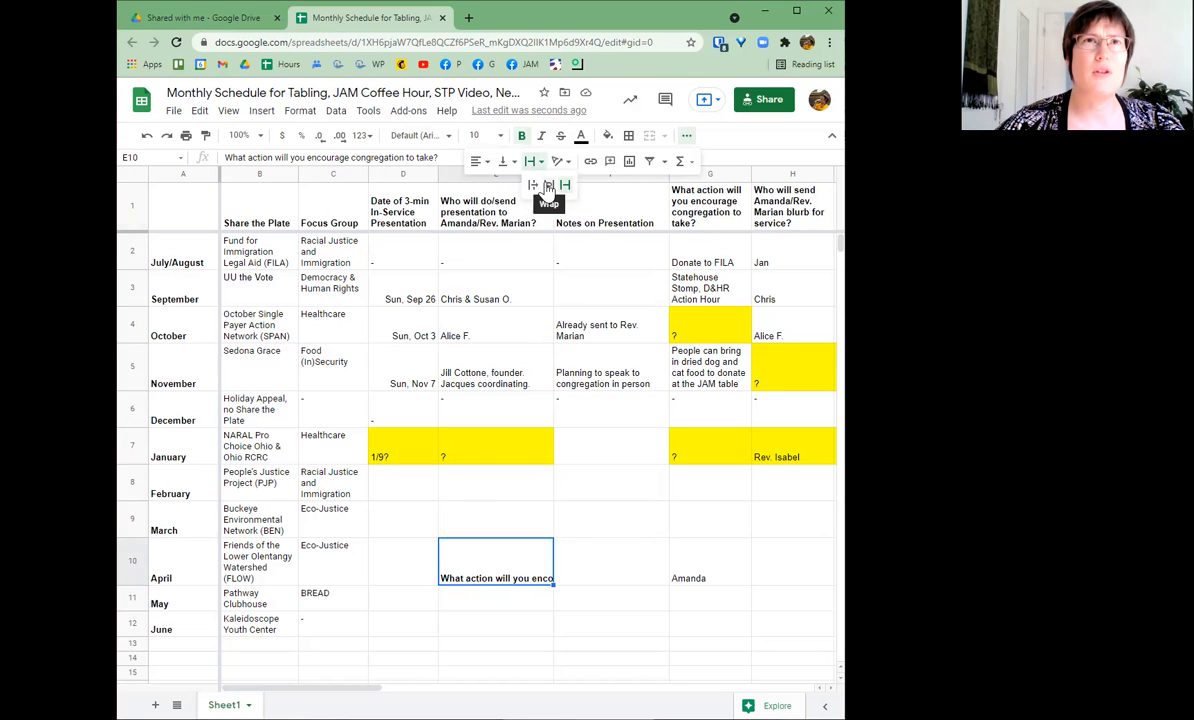
{"action": "left_click", "coordinate": [548, 188]}
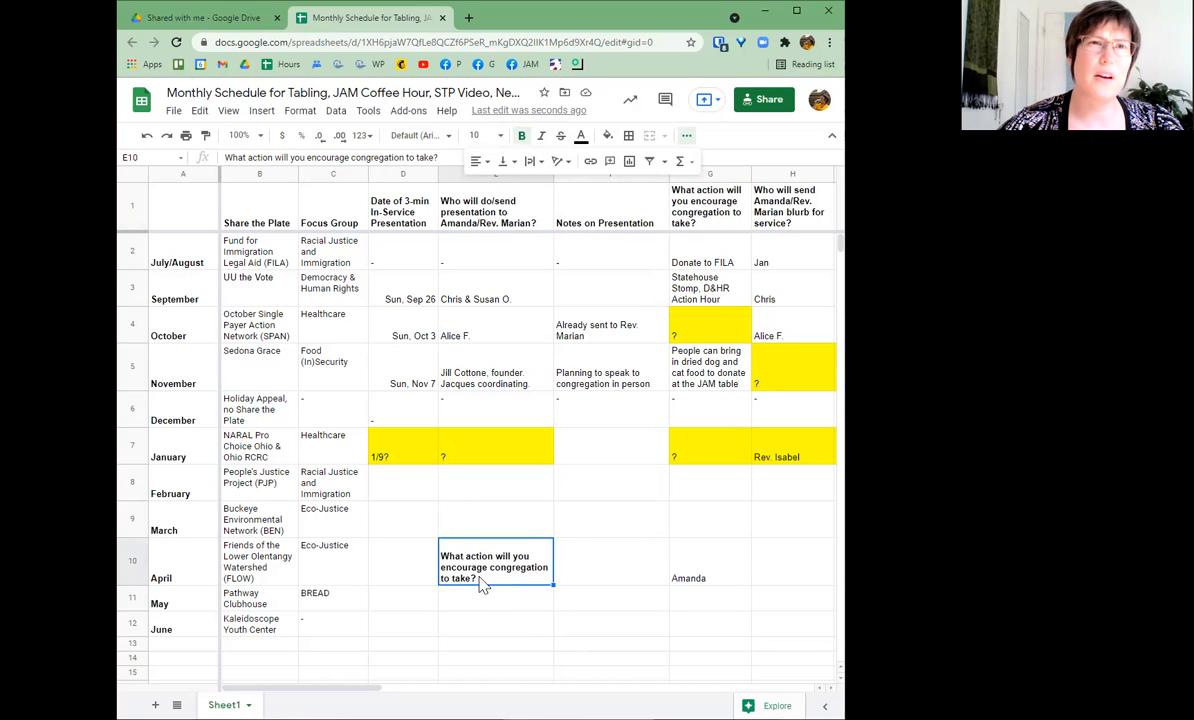
- Paste repeated copies of the question into E10, then drag row 10 back to a short height
{"action": "double_click", "coordinate": [478, 585]}
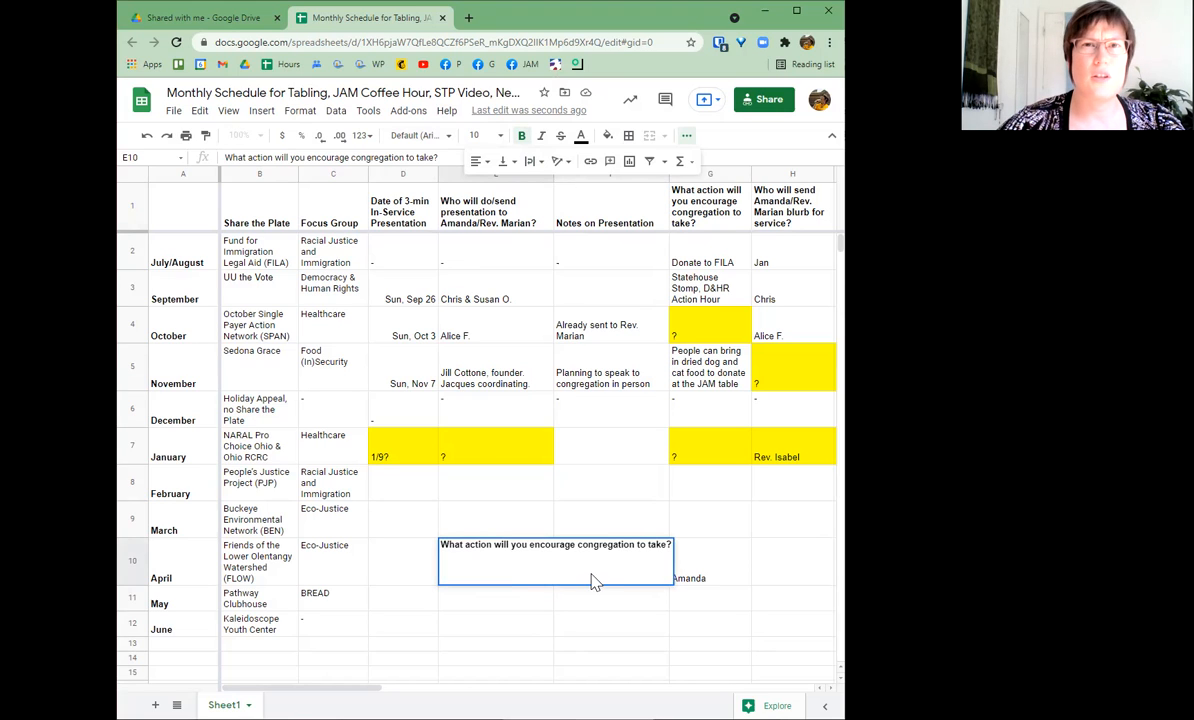
{"action": "left_click", "coordinate": [668, 544]}
{"action": "key", "text": "ctrl+a"}
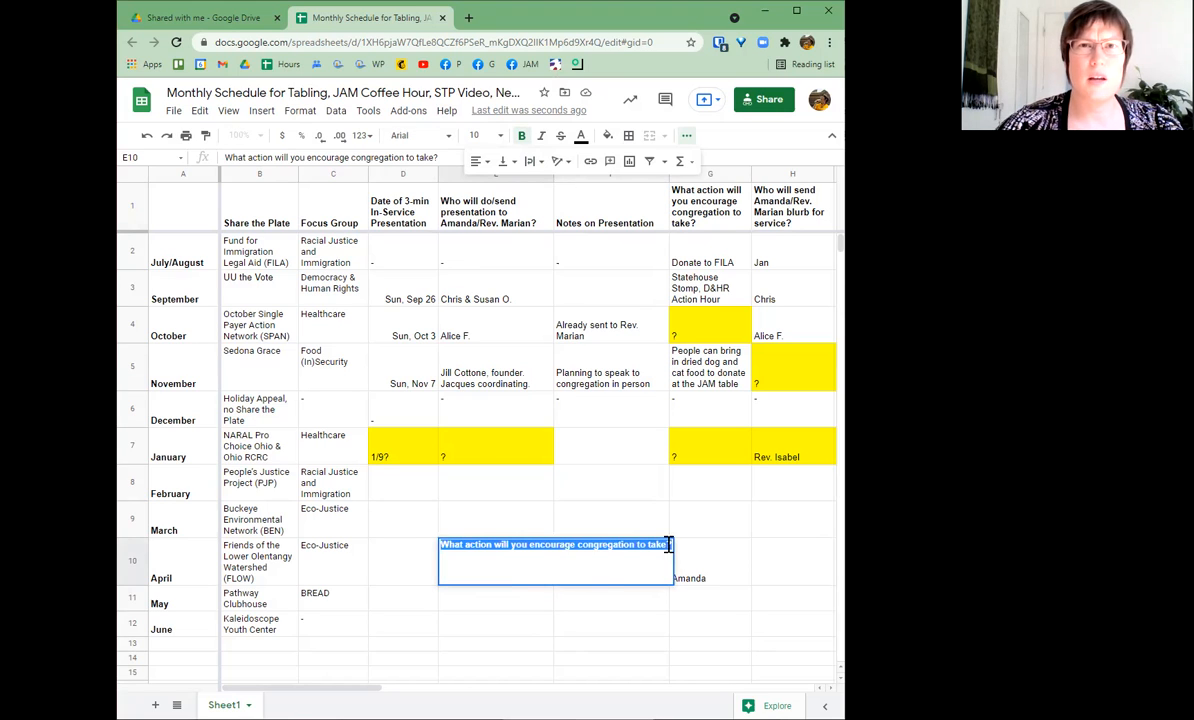
{"action": "left_click", "coordinate": [668, 544]}
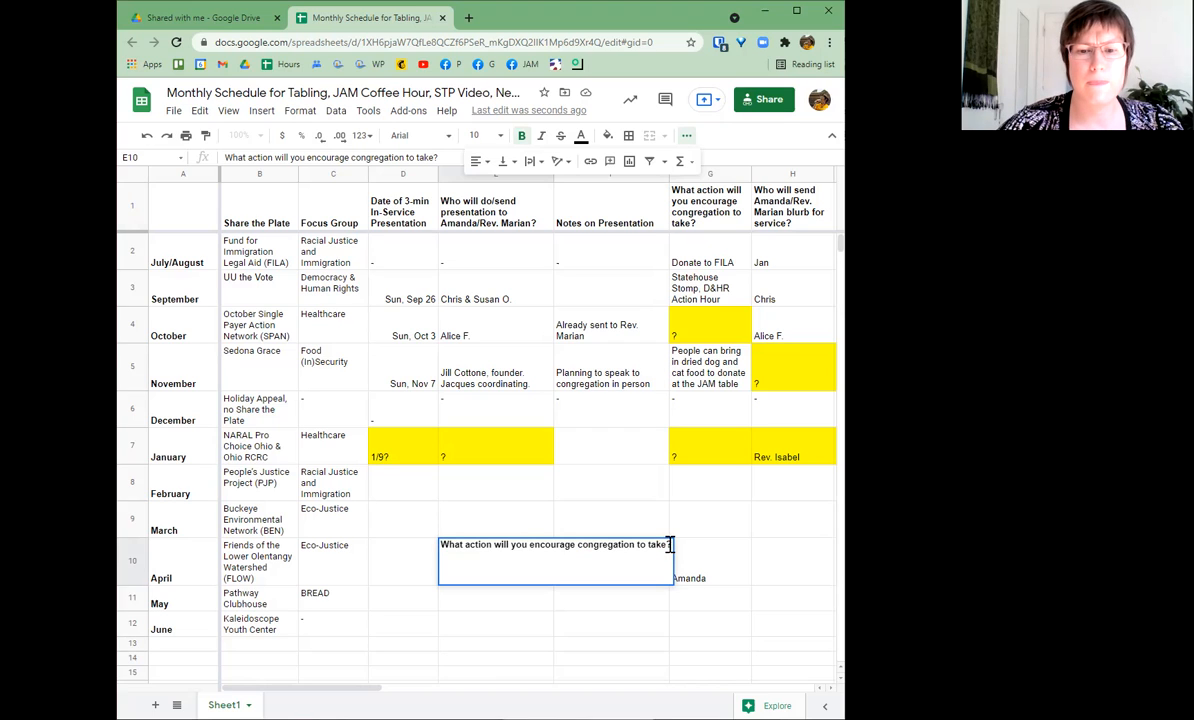
{"action": "key", "text": "ctrl+v"}
{"action": "key", "text": "ctrl+v"}
{"action": "key", "text": "ctrl+v"}
{"action": "key", "text": "ctrl+v"}
{"action": "key", "text": "ctrl+v"}
{"action": "key", "text": "ctrl+v"}
{"action": "key", "text": "ctrl+v"}
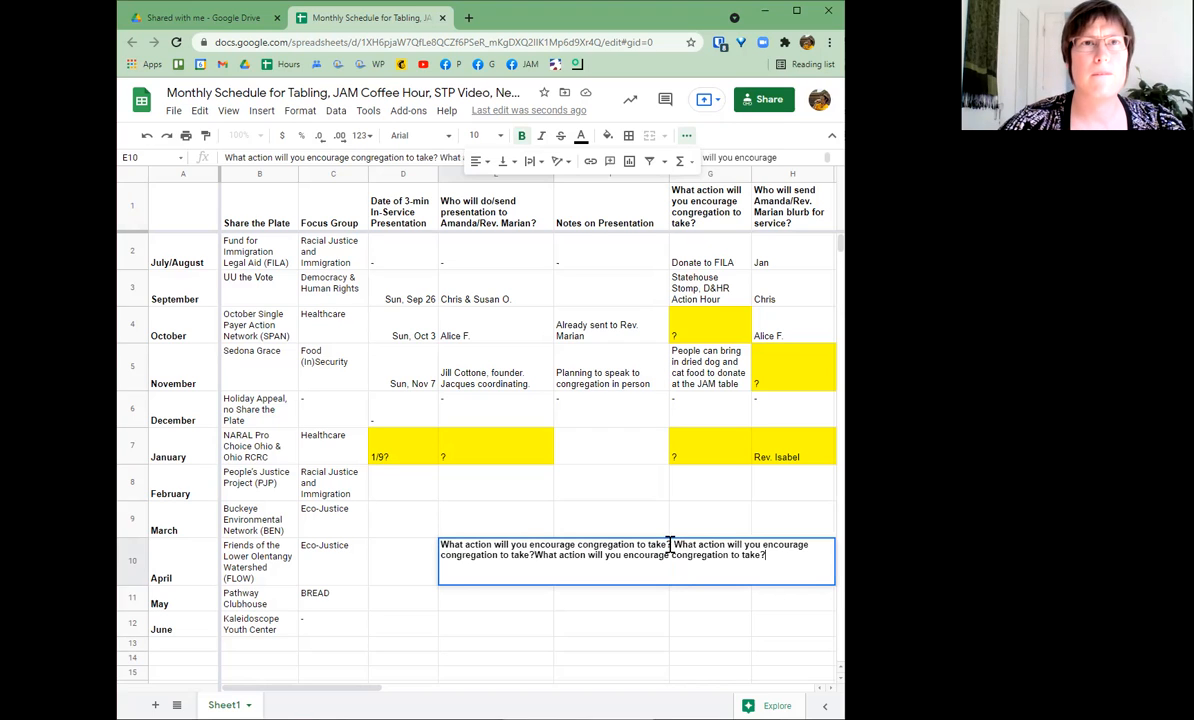
{"action": "key", "text": "ctrl+v"}
{"action": "key", "text": "ctrl+v"}
{"action": "key", "text": "Return"}
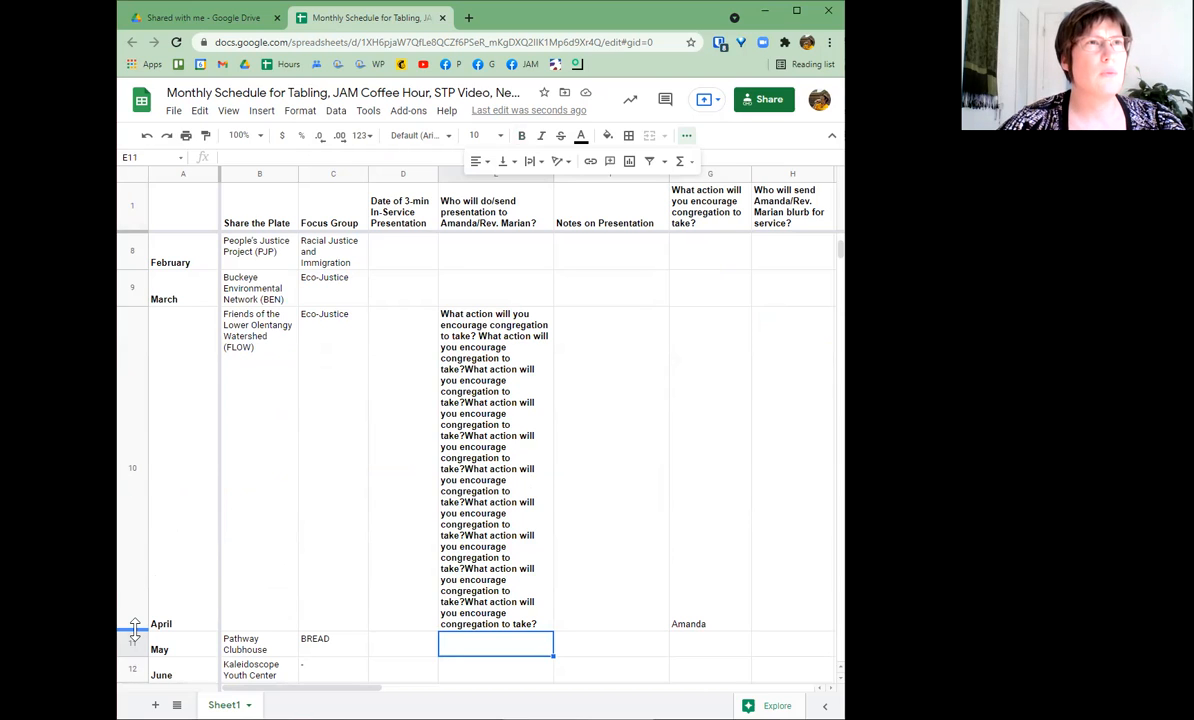
{"action": "left_click_drag", "start_coordinate": [135, 630], "coordinate": [158, 352]}
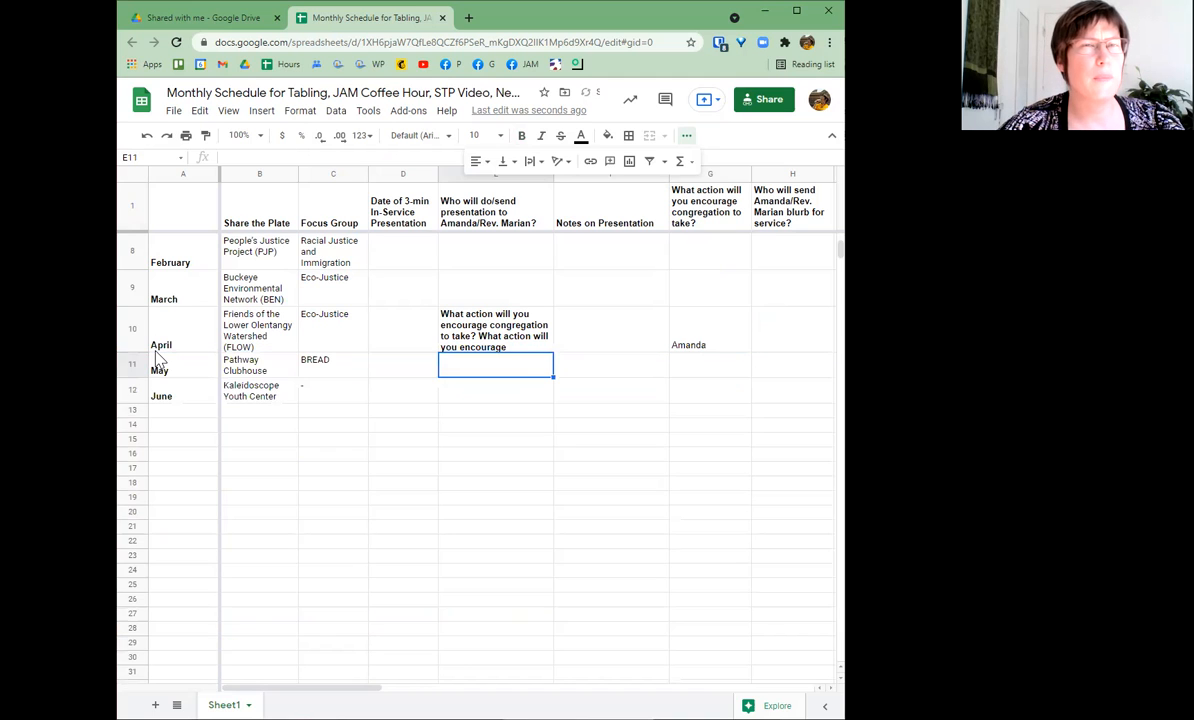
{"action": "left_click", "coordinate": [487, 325]}
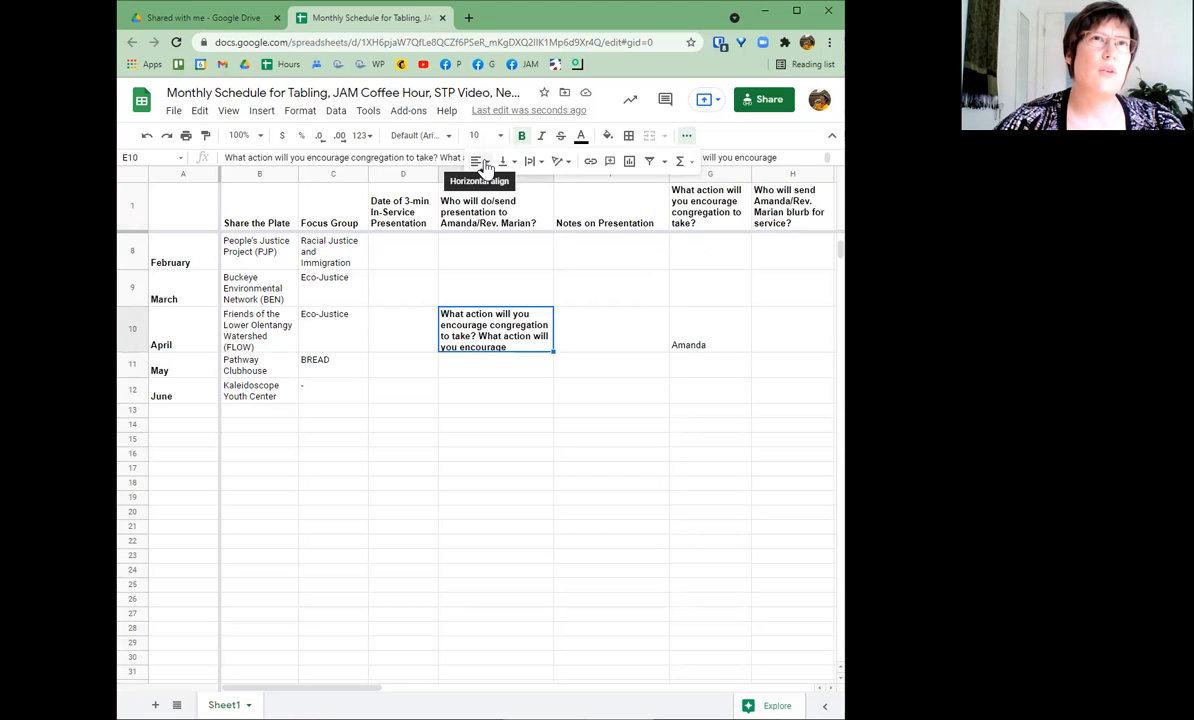
{"action": "left_click", "coordinate": [484, 163]}
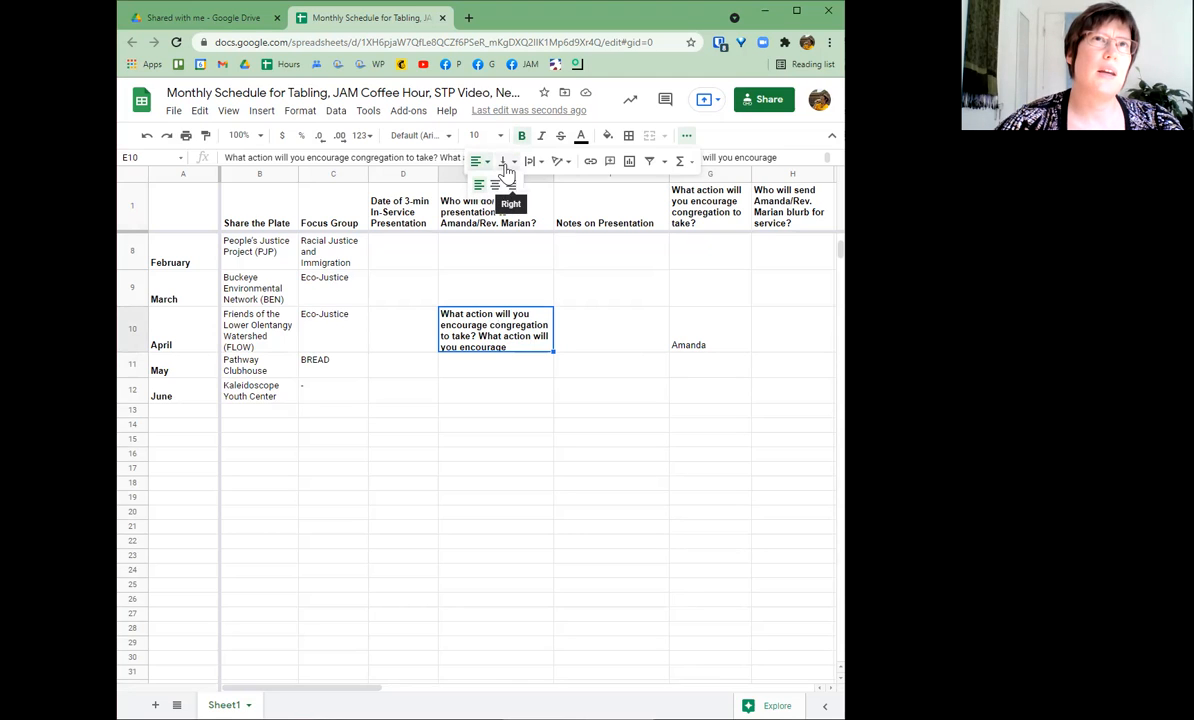
{"action": "left_click", "coordinate": [507, 163]}
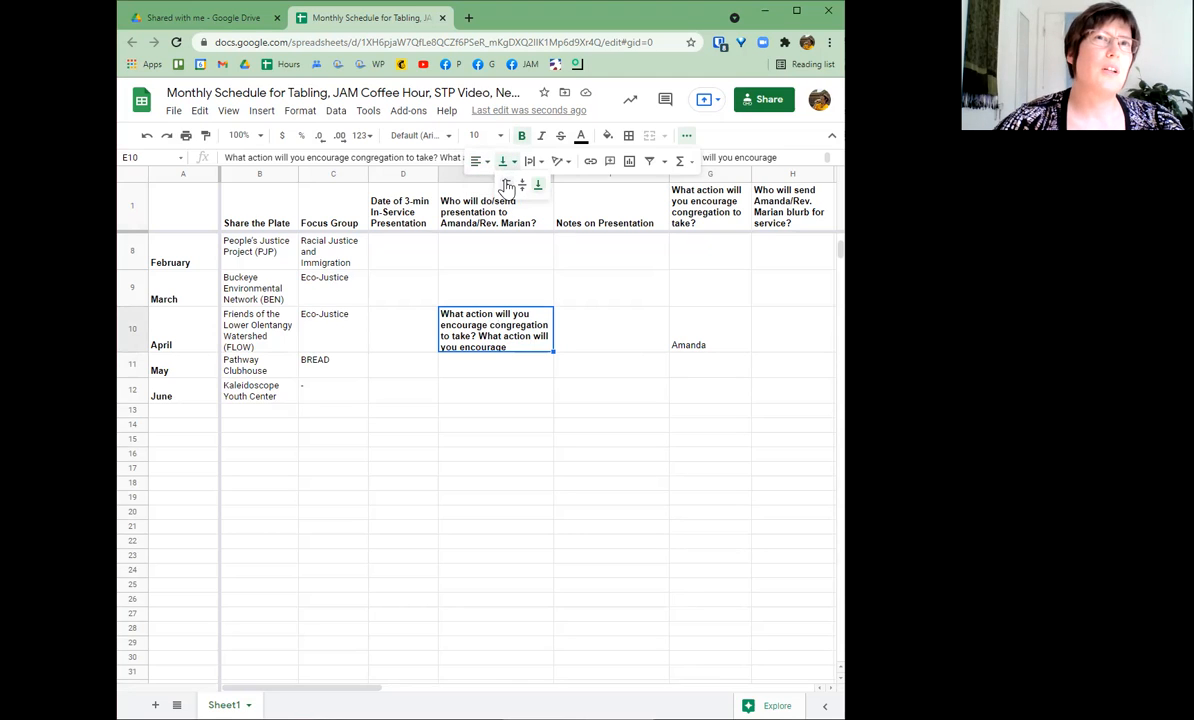
{"action": "left_click", "coordinate": [507, 190]}
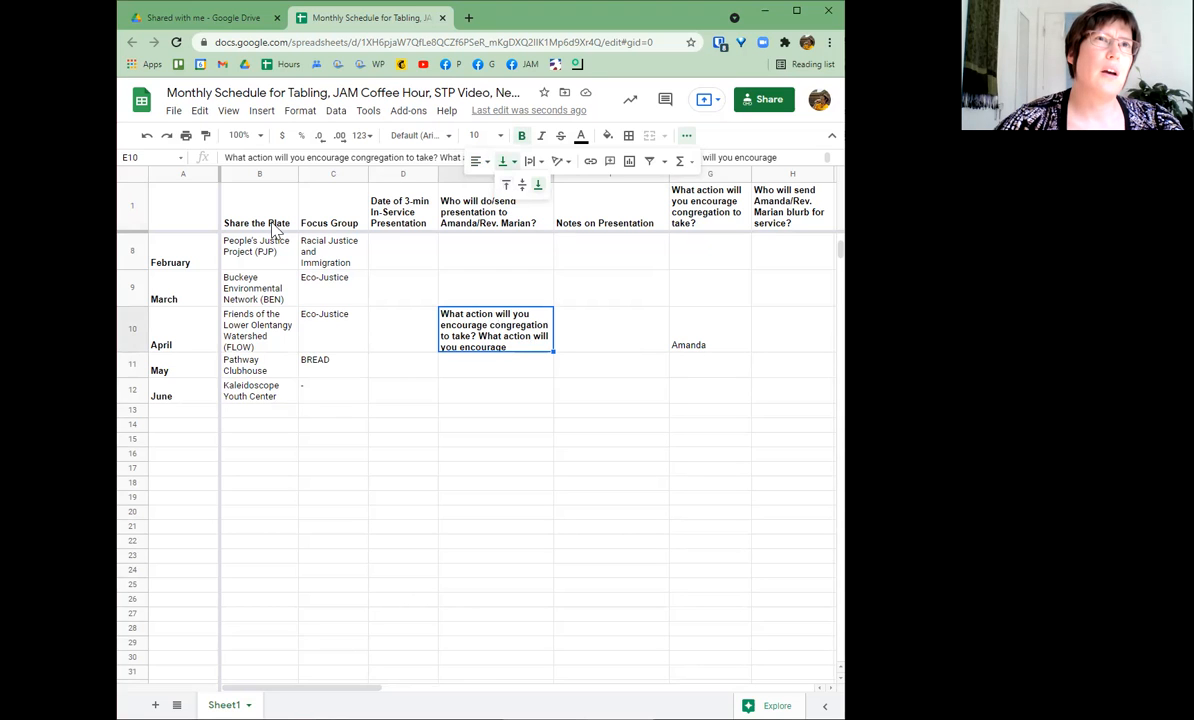
{"action": "left_click", "coordinate": [400, 200]}
{"action": "left_click", "coordinate": [488, 200]}
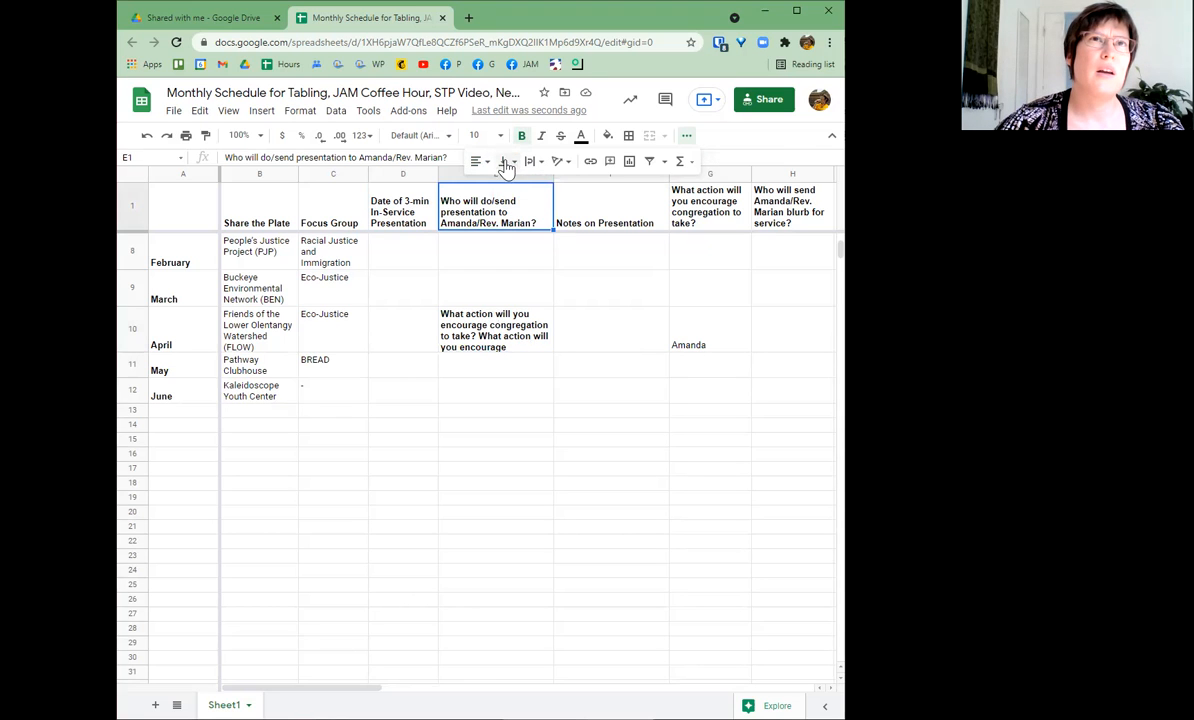
{"action": "left_click", "coordinate": [505, 163]}
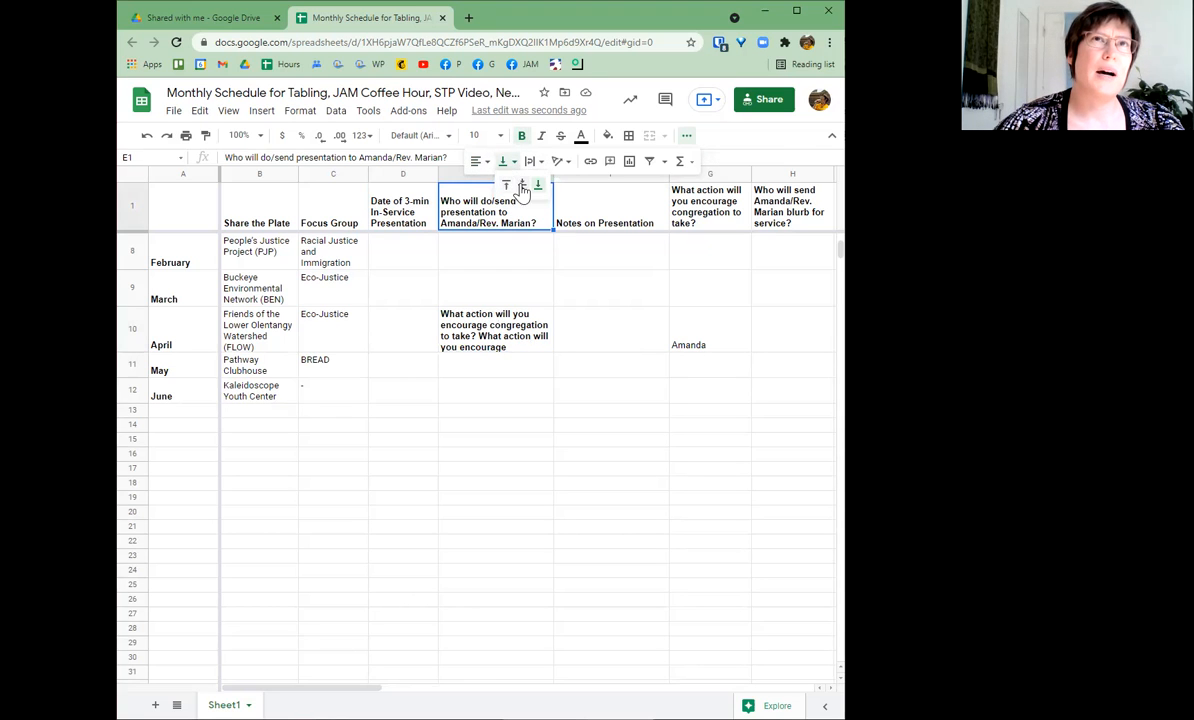
{"action": "left_click", "coordinate": [506, 186]}
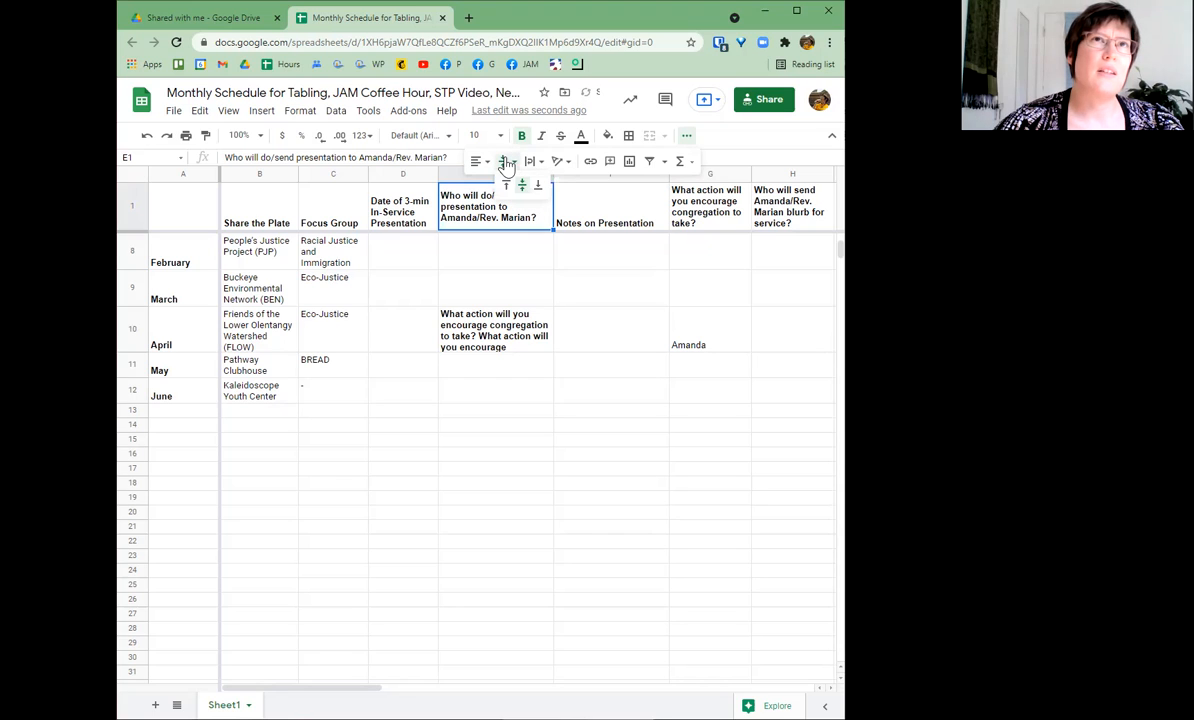
{"action": "left_click", "coordinate": [506, 163]}
{"action": "left_click", "coordinate": [506, 186]}
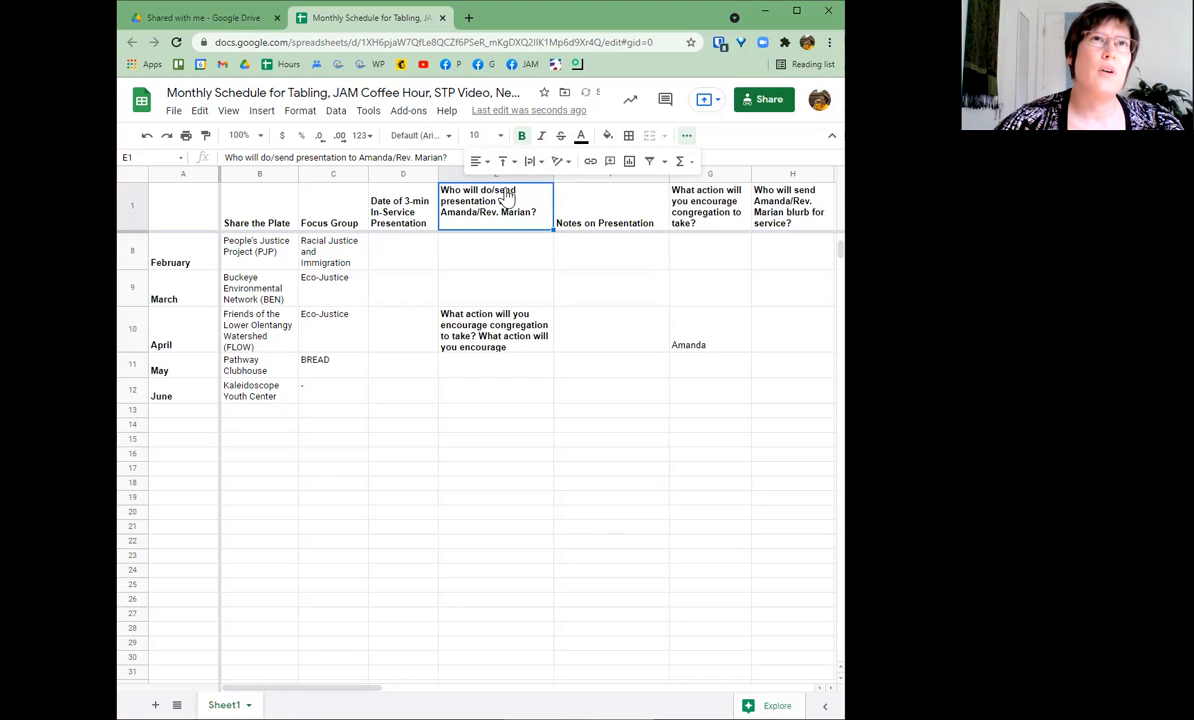
{"action": "left_click", "coordinate": [506, 163]}
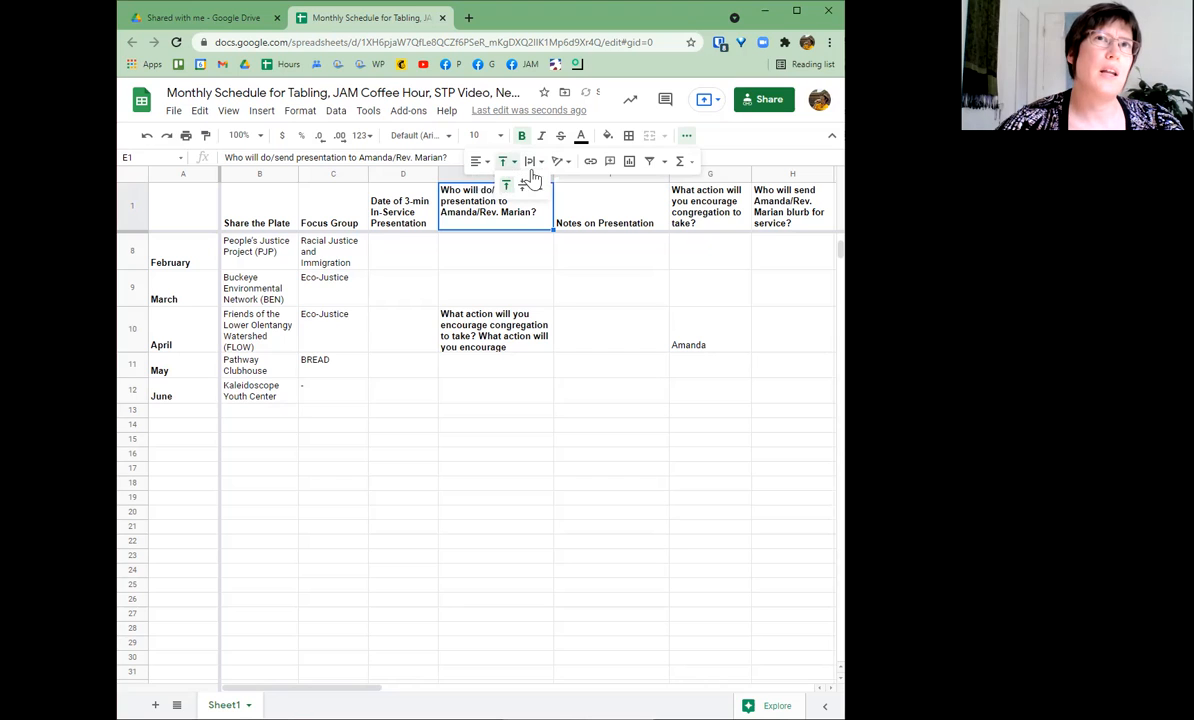
{"action": "left_click", "coordinate": [538, 187]}
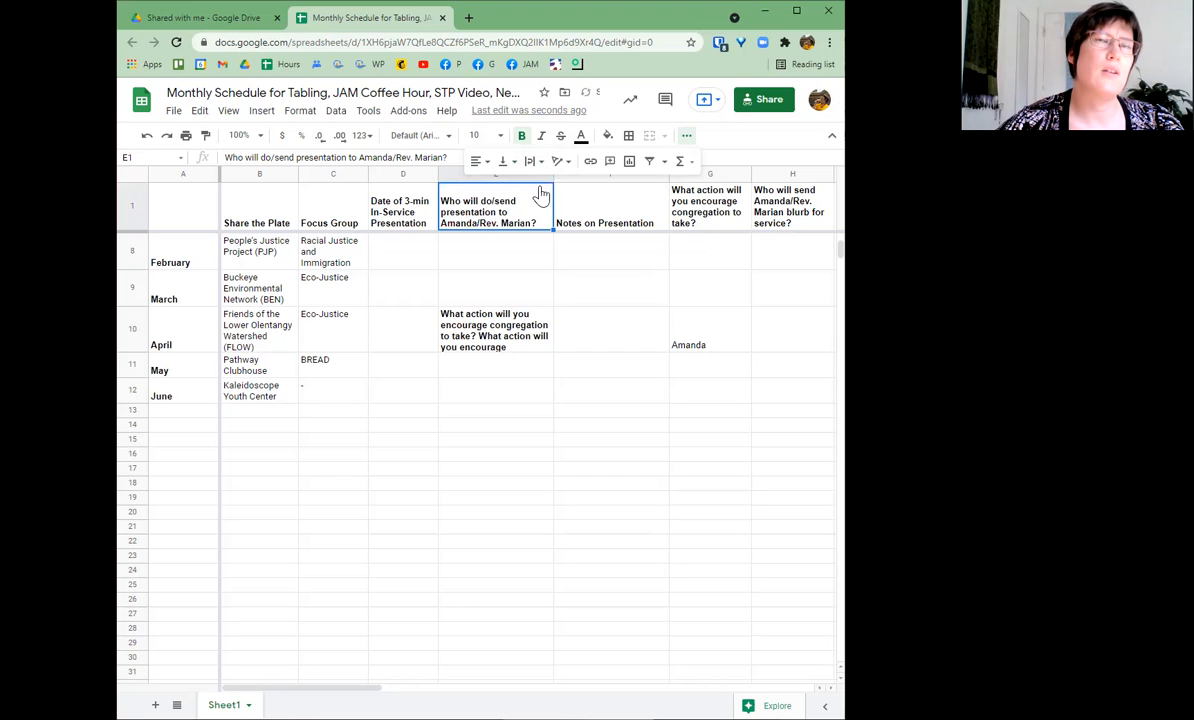
{"action": "left_click", "coordinate": [578, 305]}
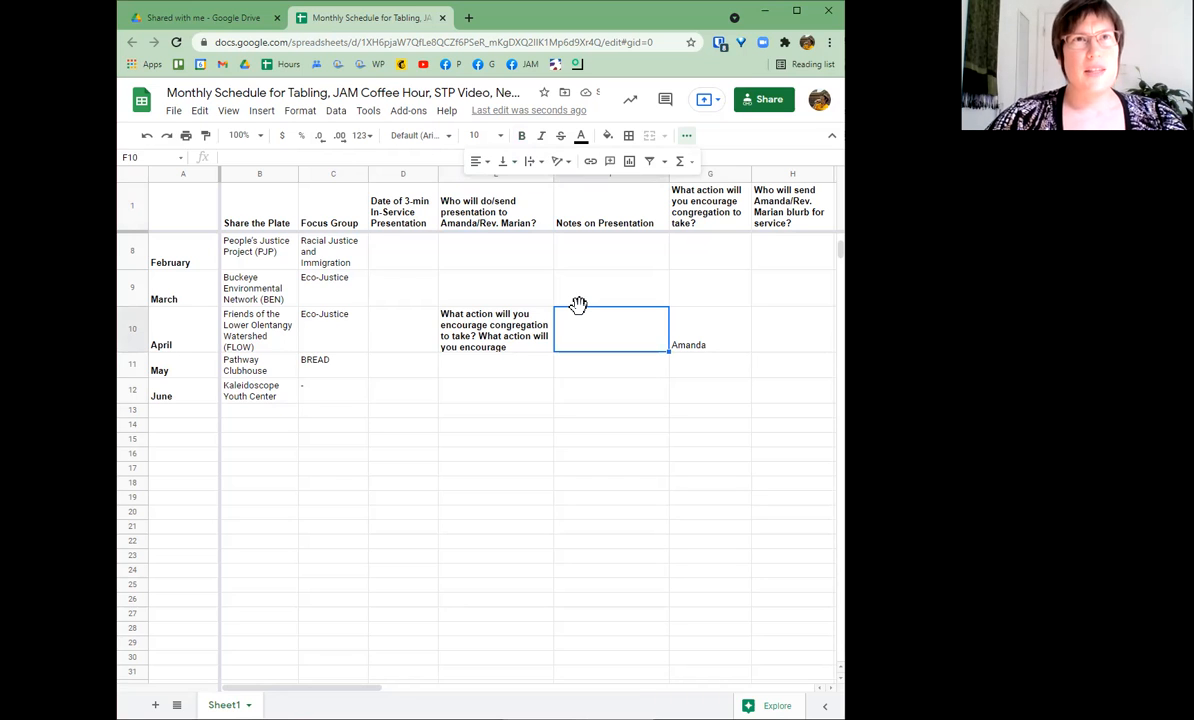
- Clear the repeated test question from E10 and the name from G10
{"action": "left_click", "coordinate": [505, 347]}
{"action": "key", "text": "Delete"}
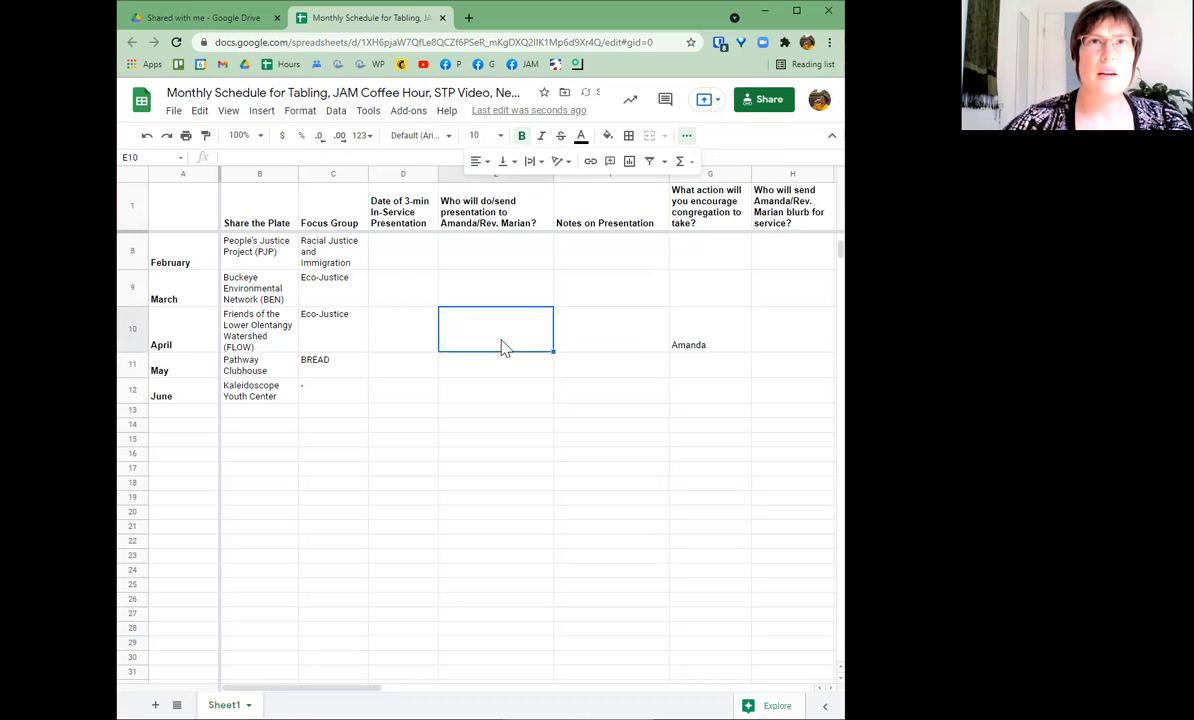
{"action": "left_click", "coordinate": [733, 338]}
{"action": "key", "text": "Delete"}
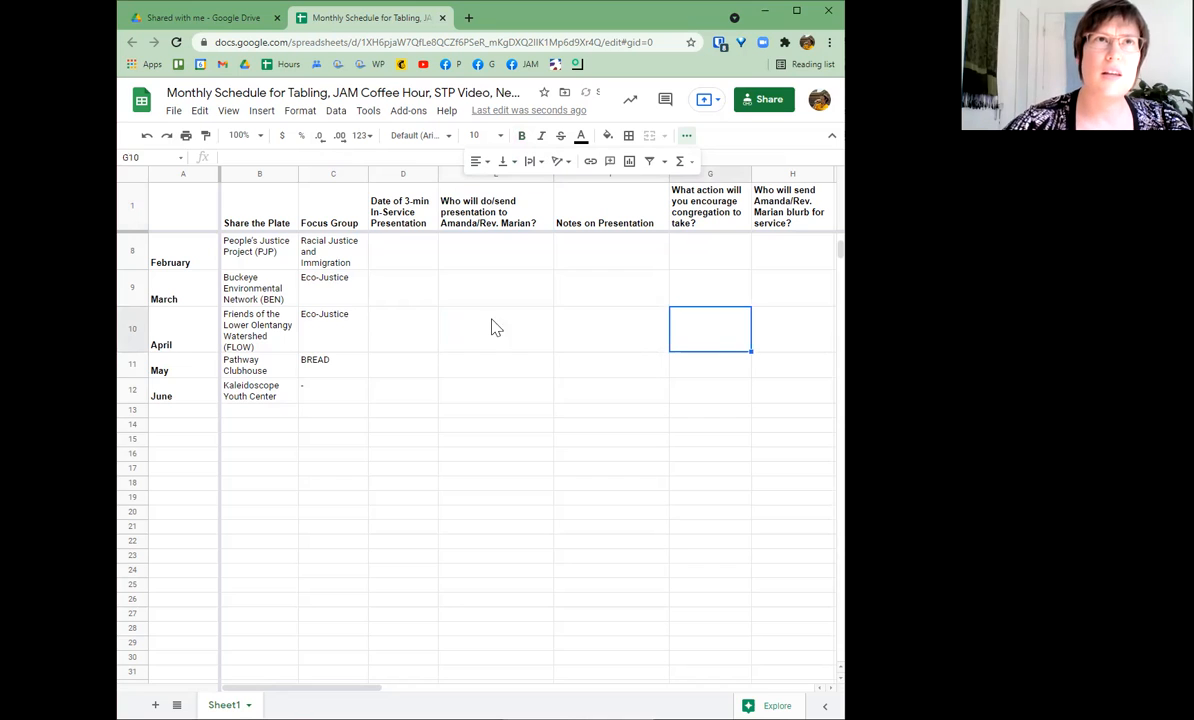
- Replace January's blurb-sender name in H7 with "?"
{"action": "scroll", "coordinate": [390, 341], "scroll_direction": "up", "scroll_amount": 2}
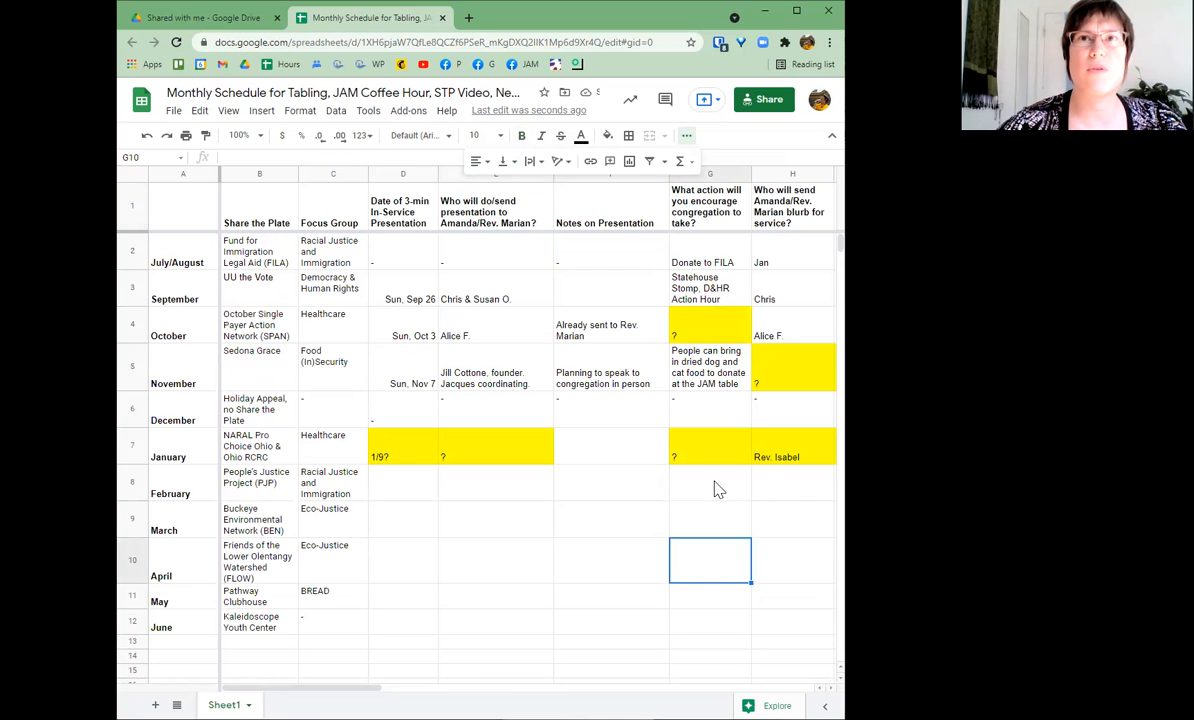
{"action": "left_click", "coordinate": [762, 458]}
{"action": "type", "text": "?"}
{"action": "key", "text": "Return"}
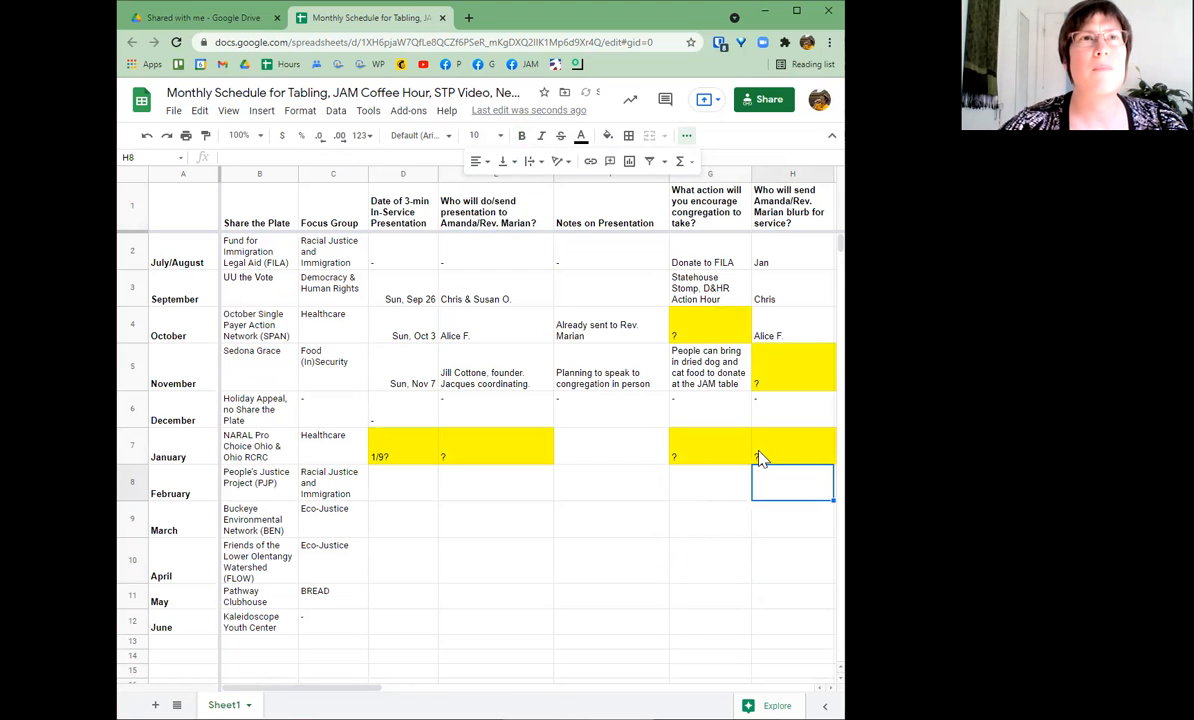